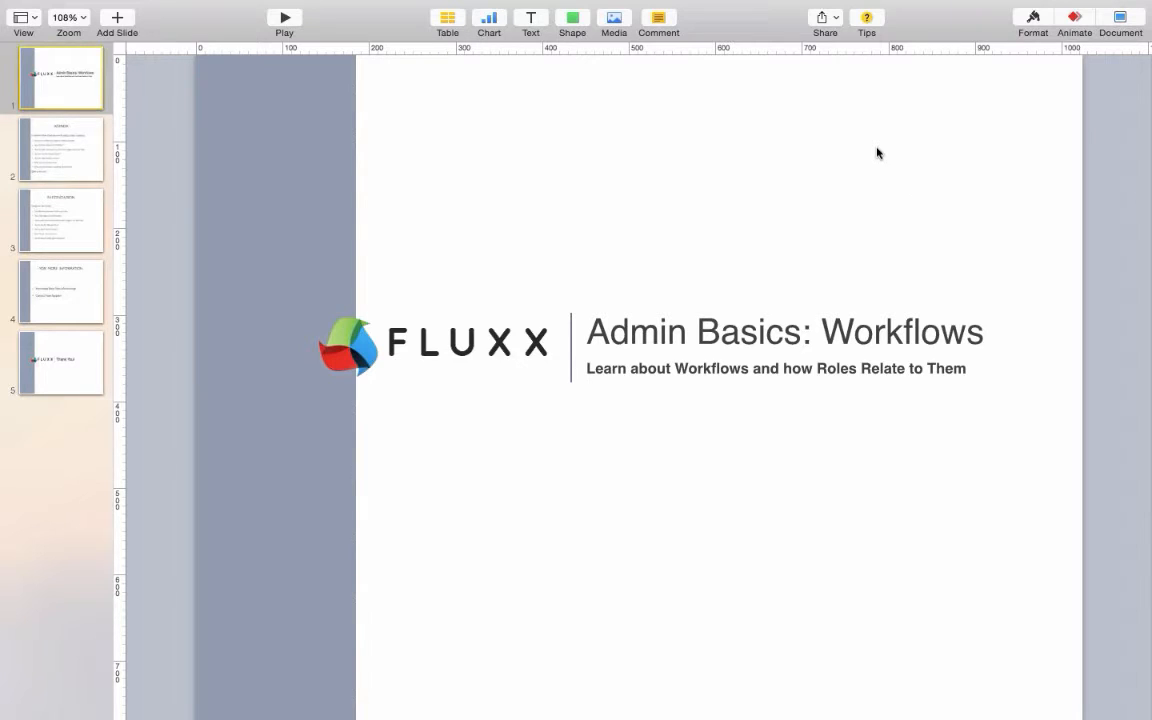
- Show slide 2, the AGENDA slide, then move to the desktop with Chrome's Fluxx dashboard
{"action": "left_click", "coordinate": [41, 159]}
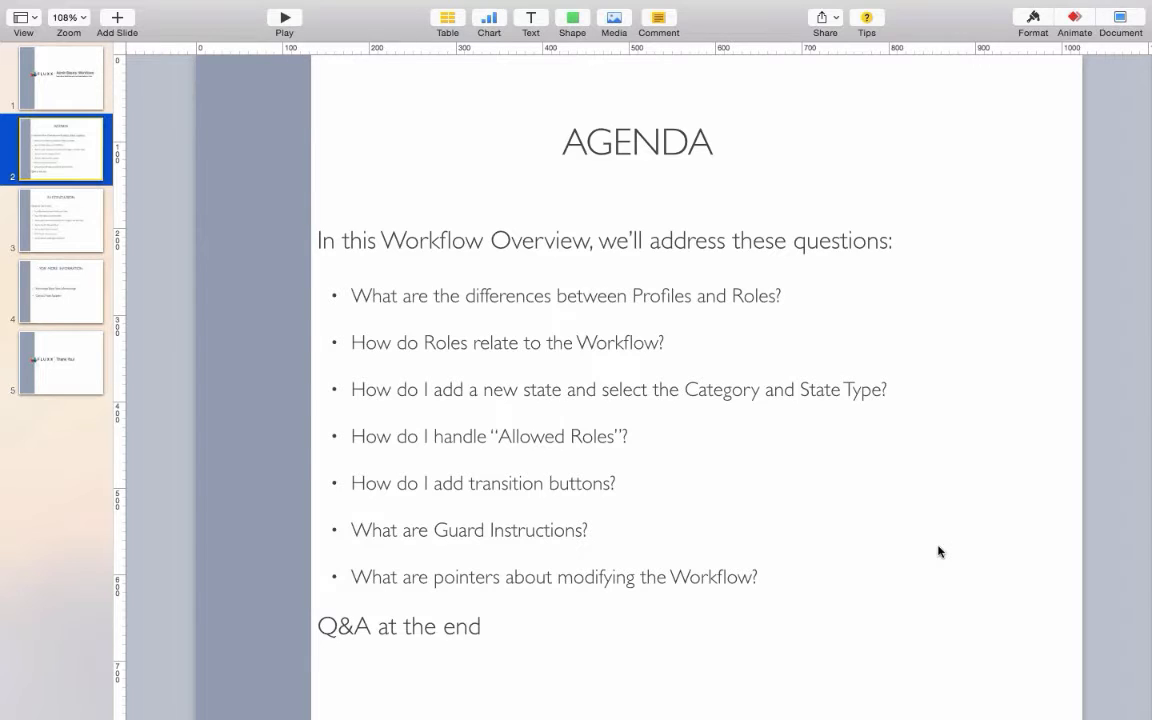
{"action": "key", "text": "ctrl+Right"}
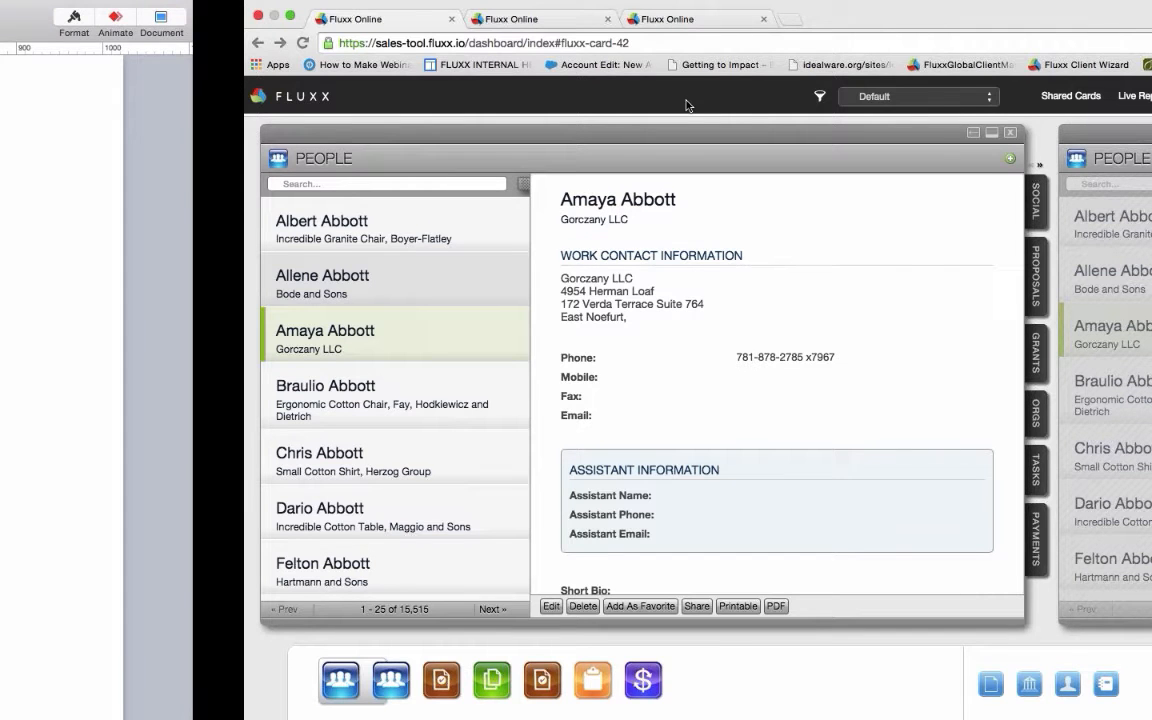
- Switch to the Workflow Demo dashboard and scroll right across its request stage cards
{"action": "left_click", "coordinate": [672, 96]}
{"action": "left_click", "coordinate": [664, 158]}
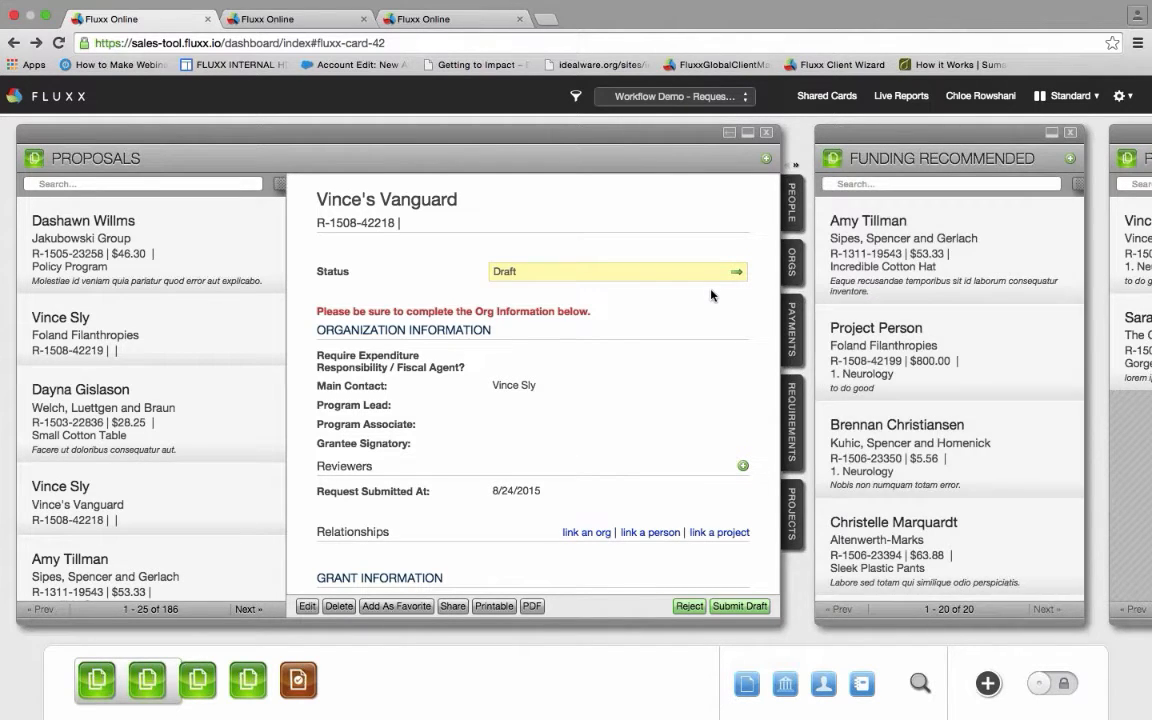
{"action": "scroll", "coordinate": [713, 295], "scroll_direction": "right", "scroll_amount": 4}
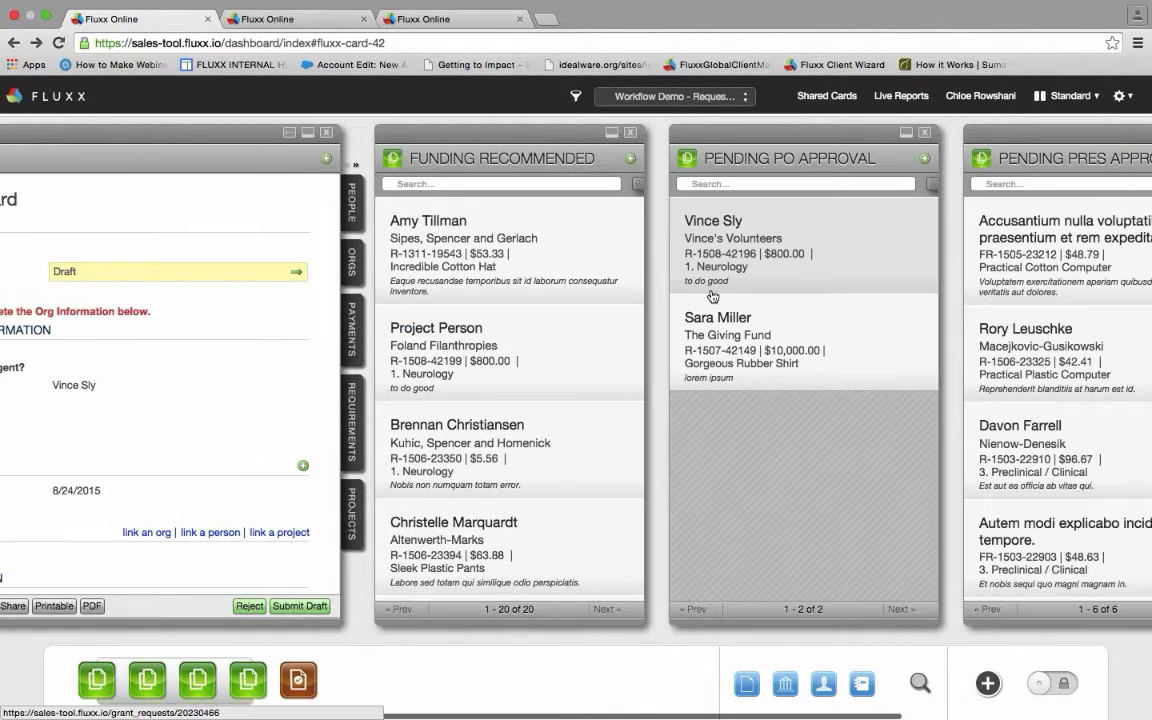
{"action": "scroll", "coordinate": [713, 295], "scroll_direction": "right", "scroll_amount": 3}
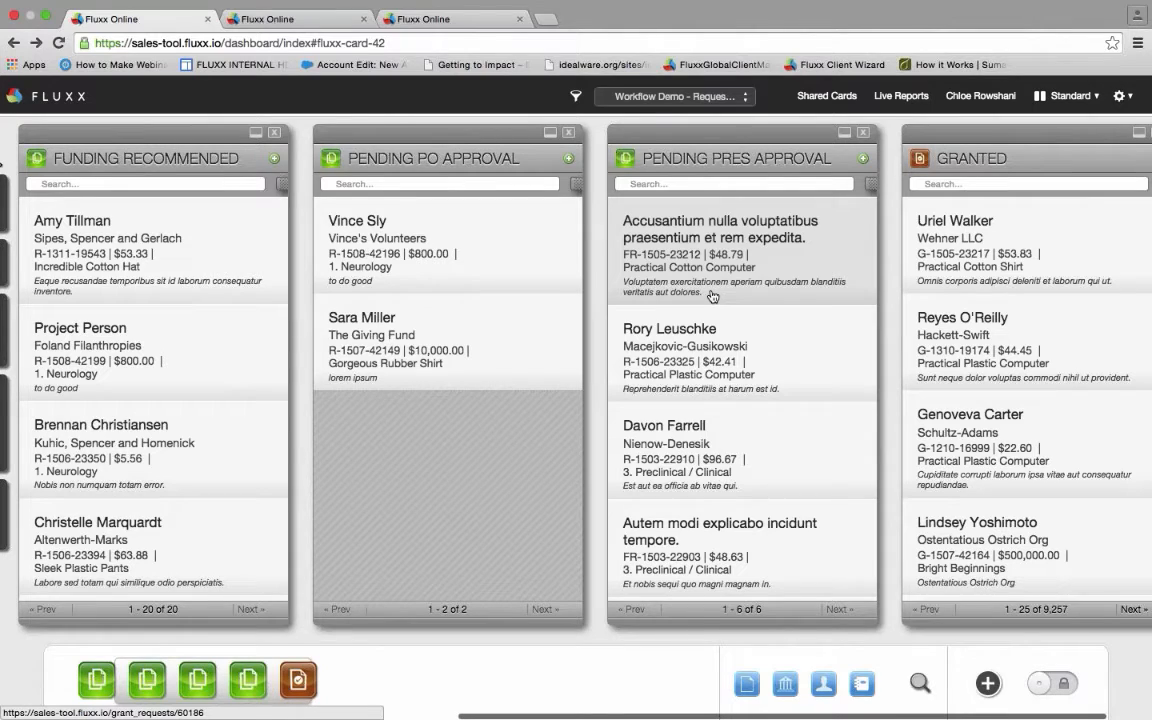
{"action": "scroll", "coordinate": [712, 296], "scroll_direction": "right", "scroll_amount": 1}
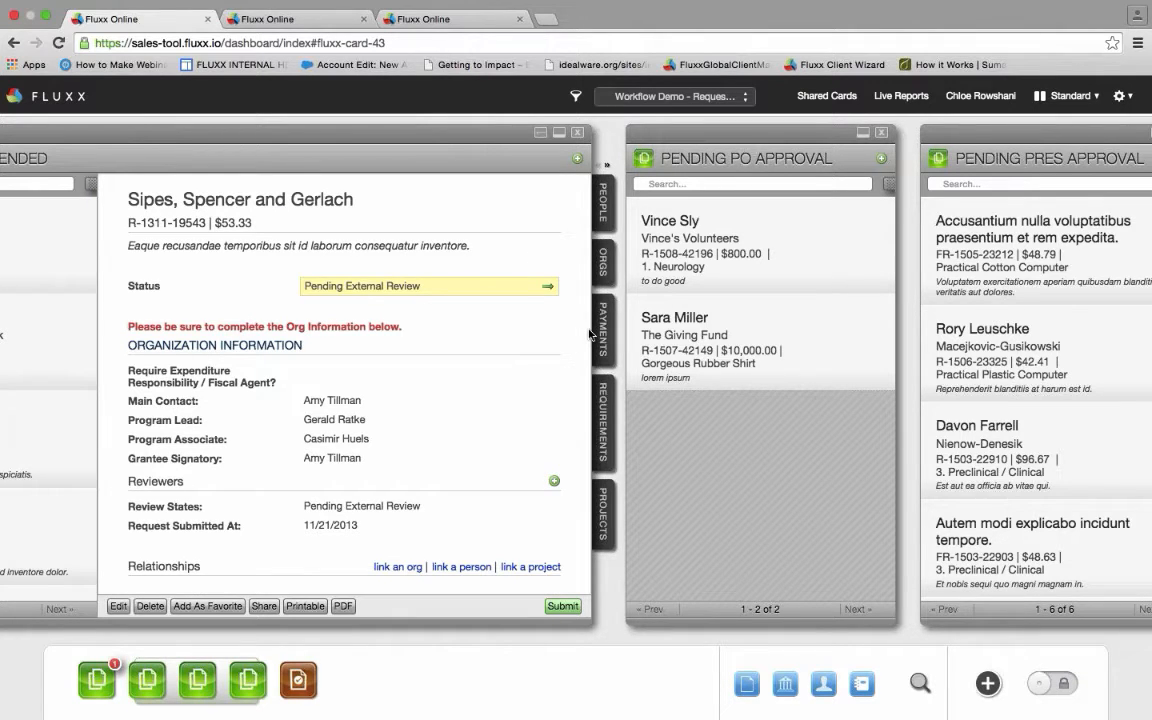
{"action": "left_click", "coordinate": [548, 287]}
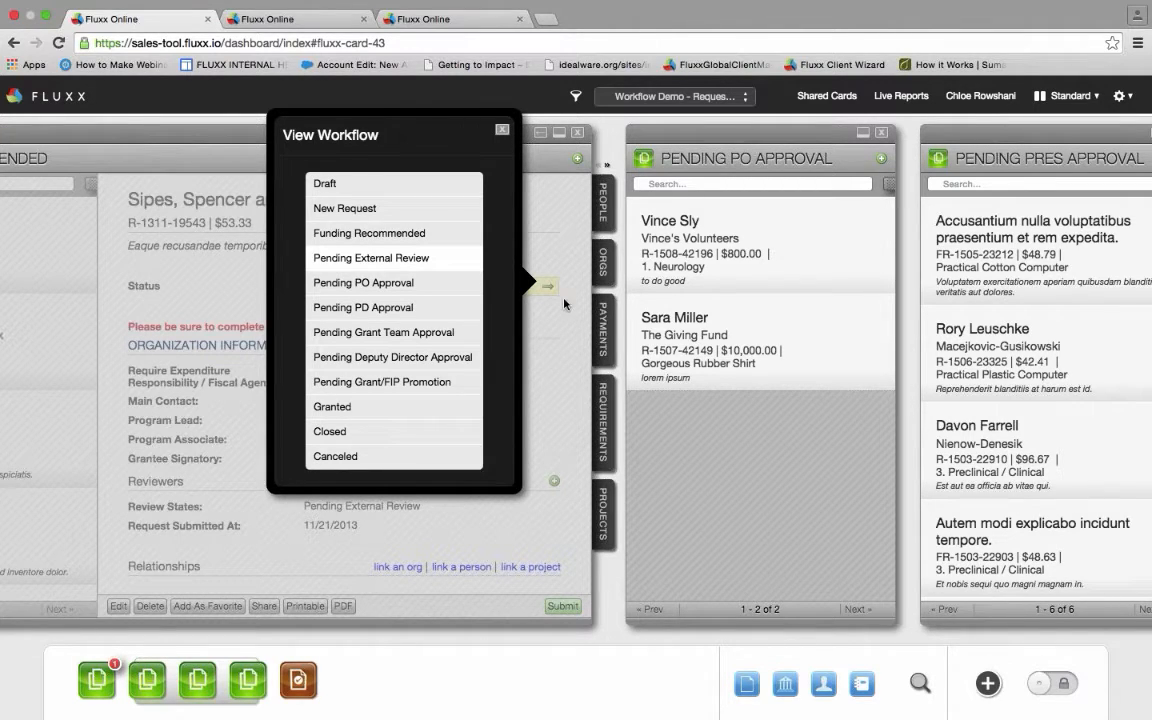
{"action": "left_click", "coordinate": [502, 129]}
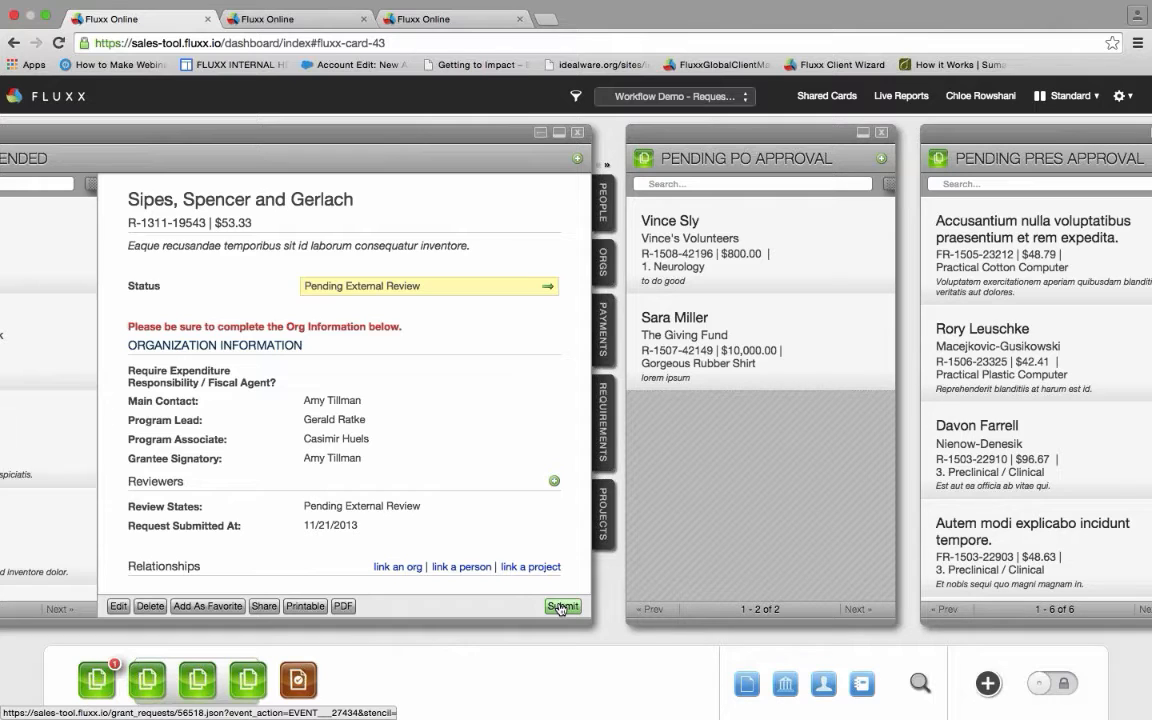
- Look over the configuration's Roles and Profiles lists, then view the Grant Request workflow states
{"action": "left_click", "coordinate": [299, 18]}
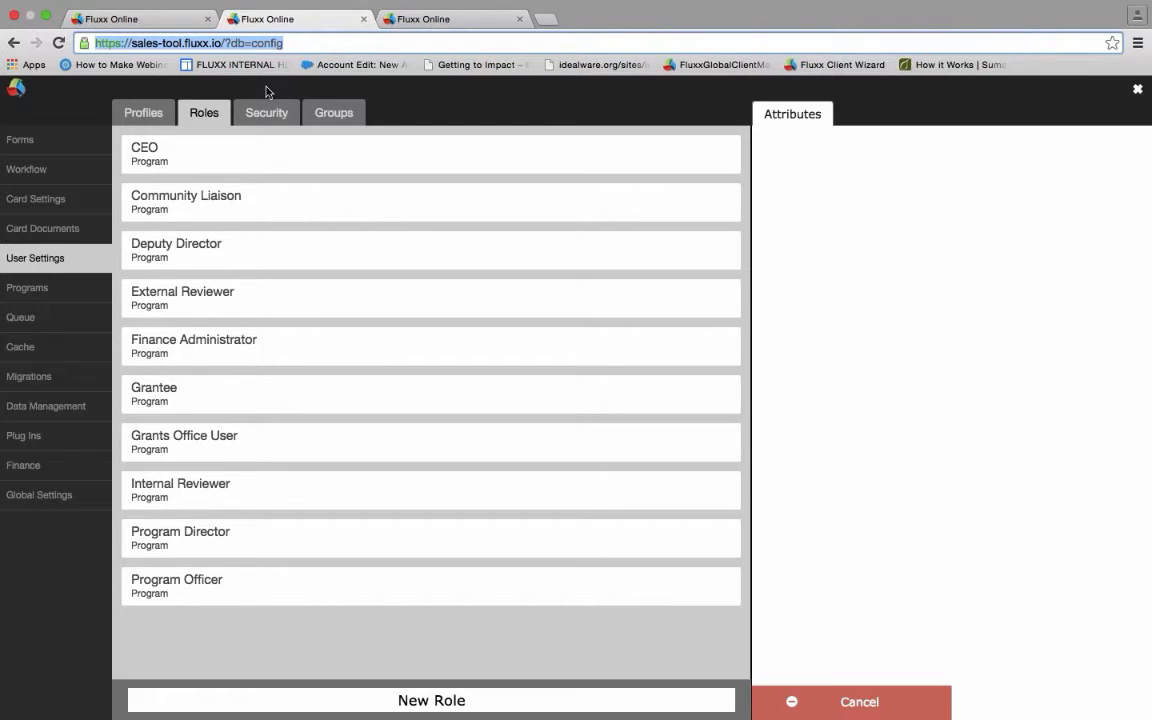
{"action": "left_click", "coordinate": [153, 110]}
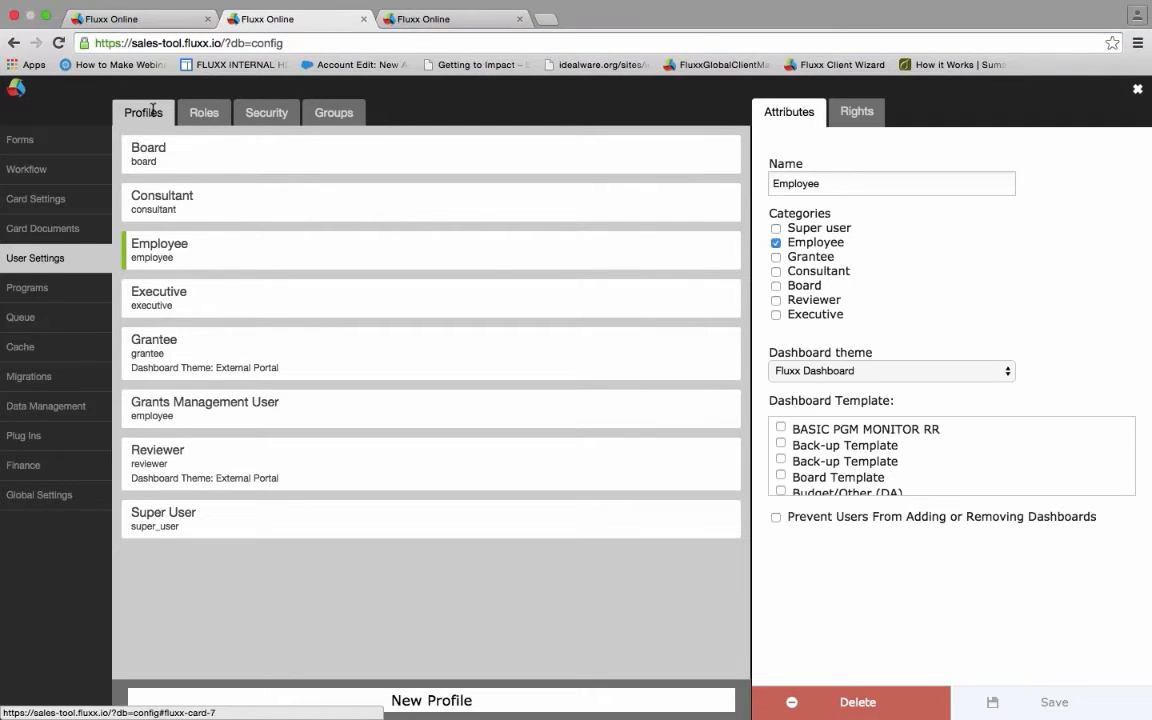
{"action": "left_click", "coordinate": [199, 114]}
{"action": "left_click", "coordinate": [199, 115]}
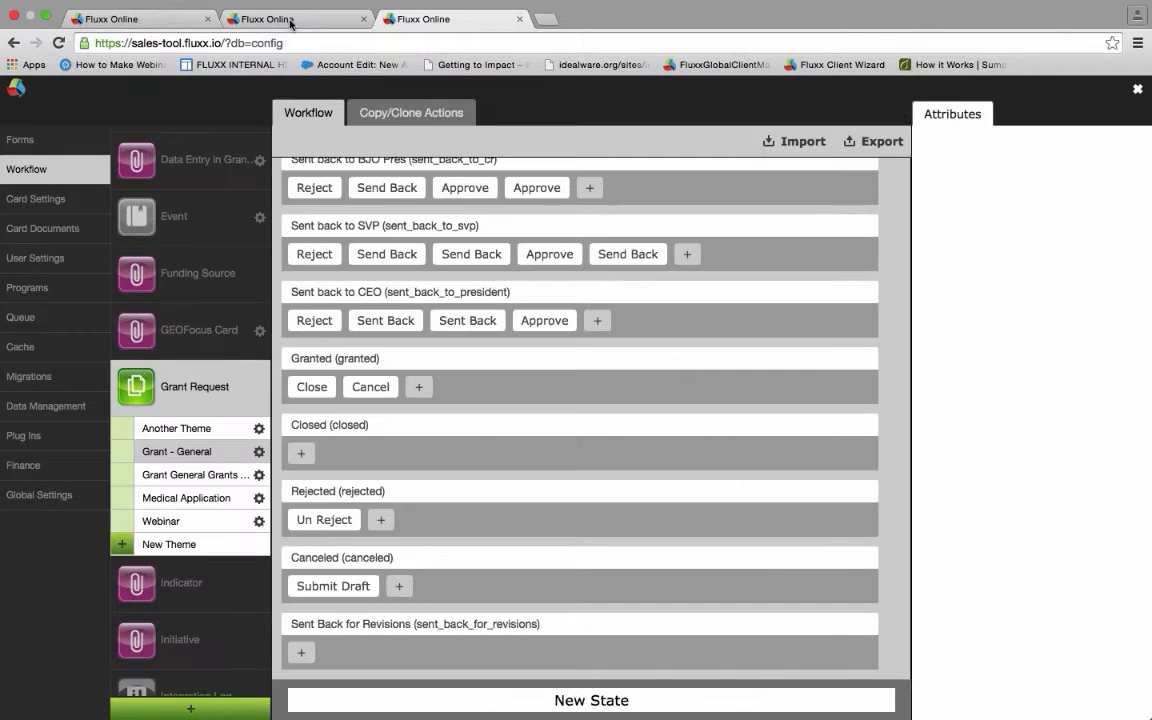
{"action": "left_click", "coordinate": [412, 19]}
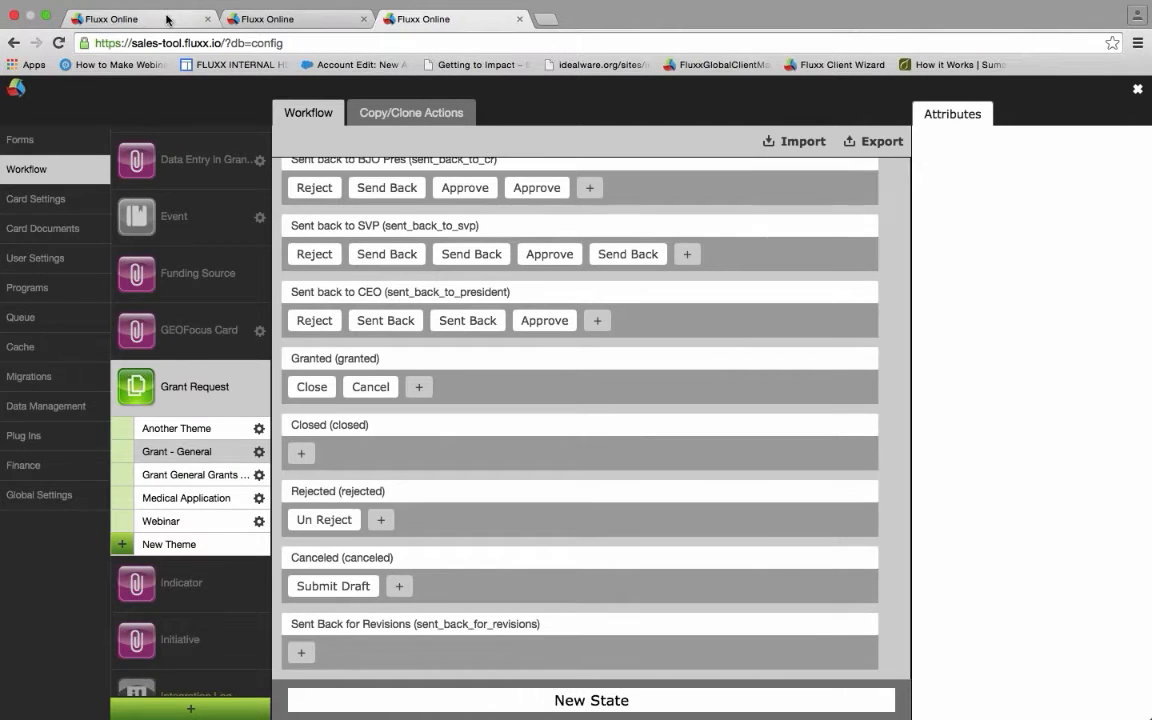
{"action": "left_click", "coordinate": [167, 19]}
- Switch to the Default dashboard and scroll through the contact's profile card
{"action": "left_click", "coordinate": [640, 96]}
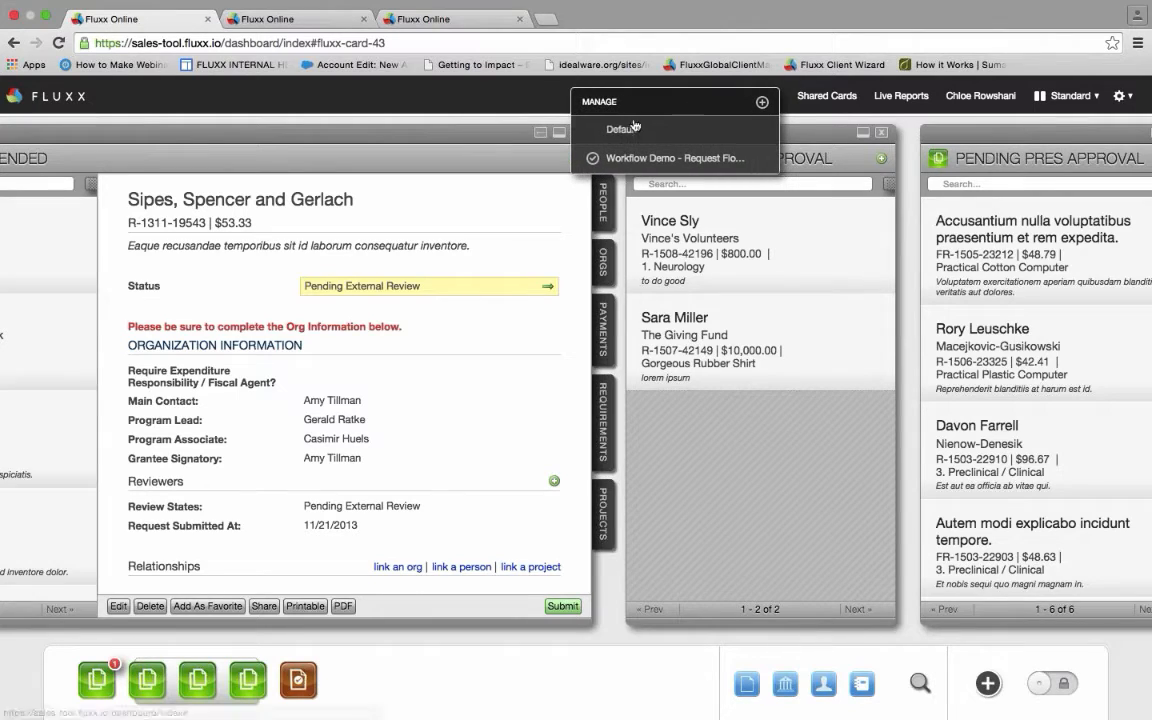
{"action": "left_click", "coordinate": [631, 130]}
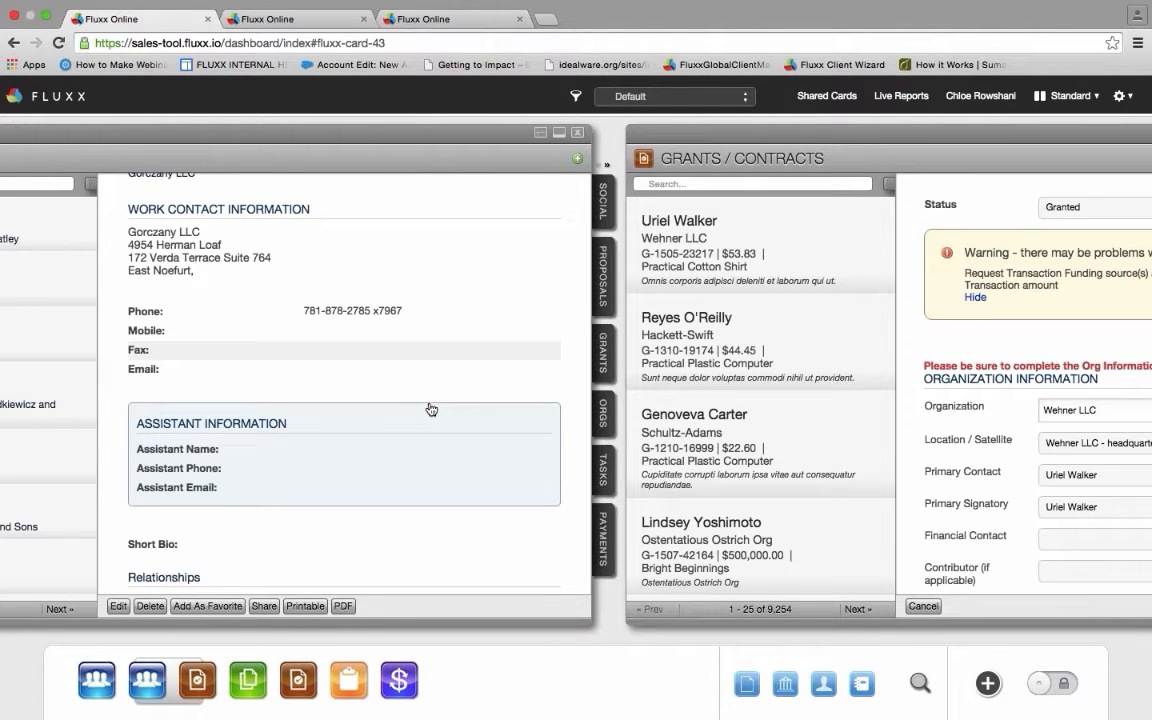
{"action": "scroll", "coordinate": [431, 409], "scroll_direction": "down", "scroll_amount": 3}
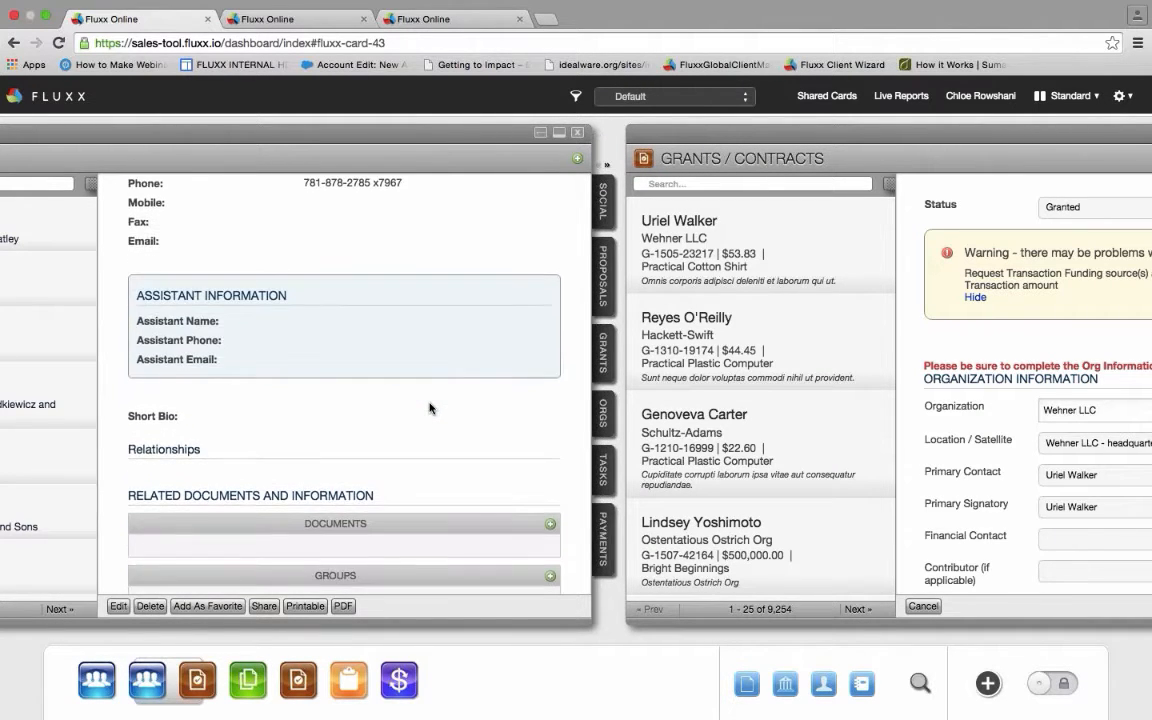
{"action": "scroll", "coordinate": [430, 408], "scroll_direction": "down", "scroll_amount": 1}
{"action": "scroll", "coordinate": [430, 408], "scroll_direction": "down", "scroll_amount": 1}
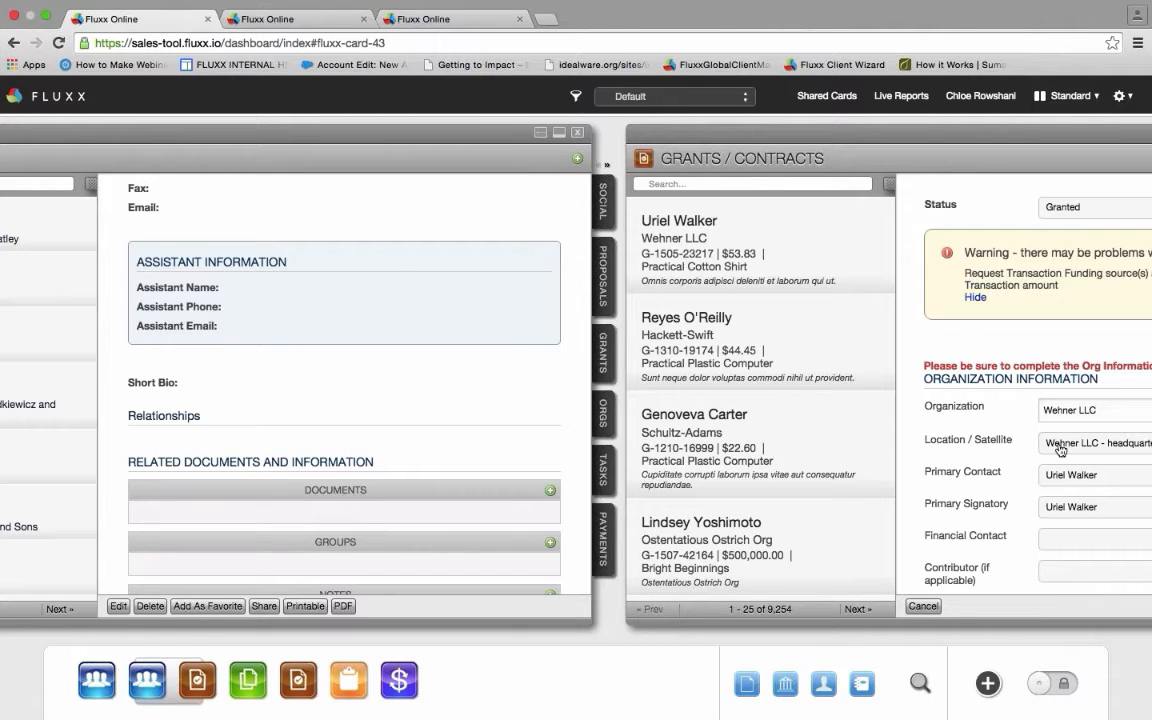
{"action": "scroll", "coordinate": [490, 424], "scroll_direction": "down", "scroll_amount": 1}
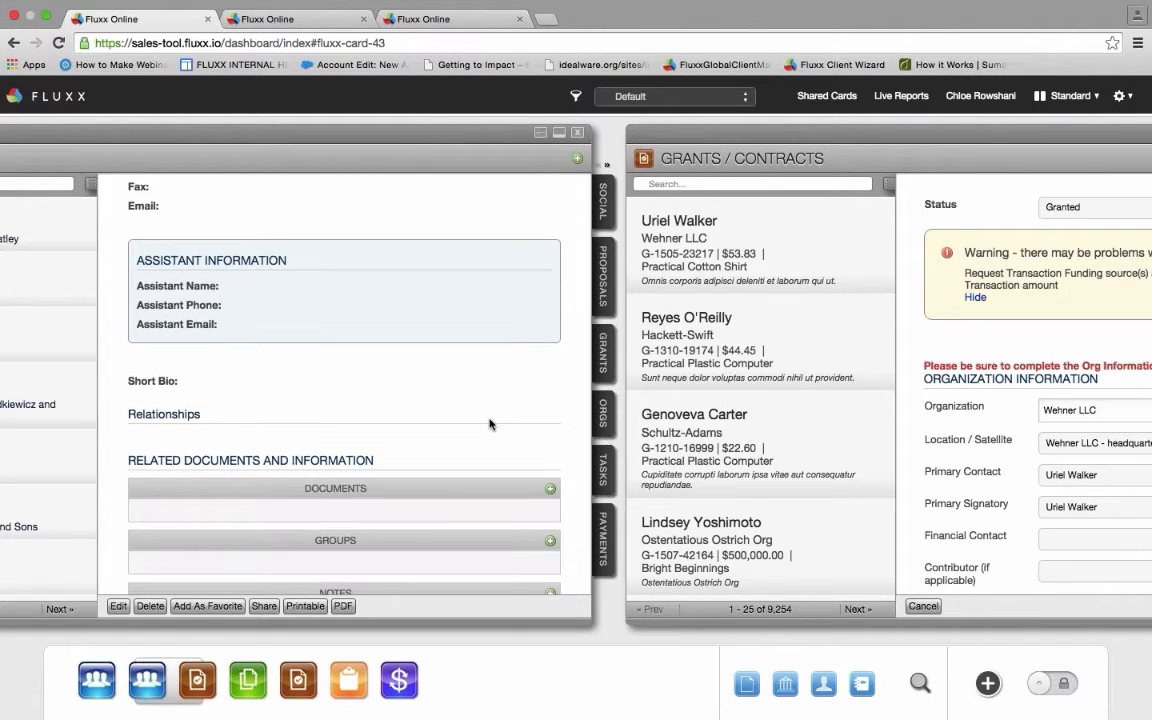
{"action": "scroll", "coordinate": [490, 424], "scroll_direction": "up", "scroll_amount": 5}
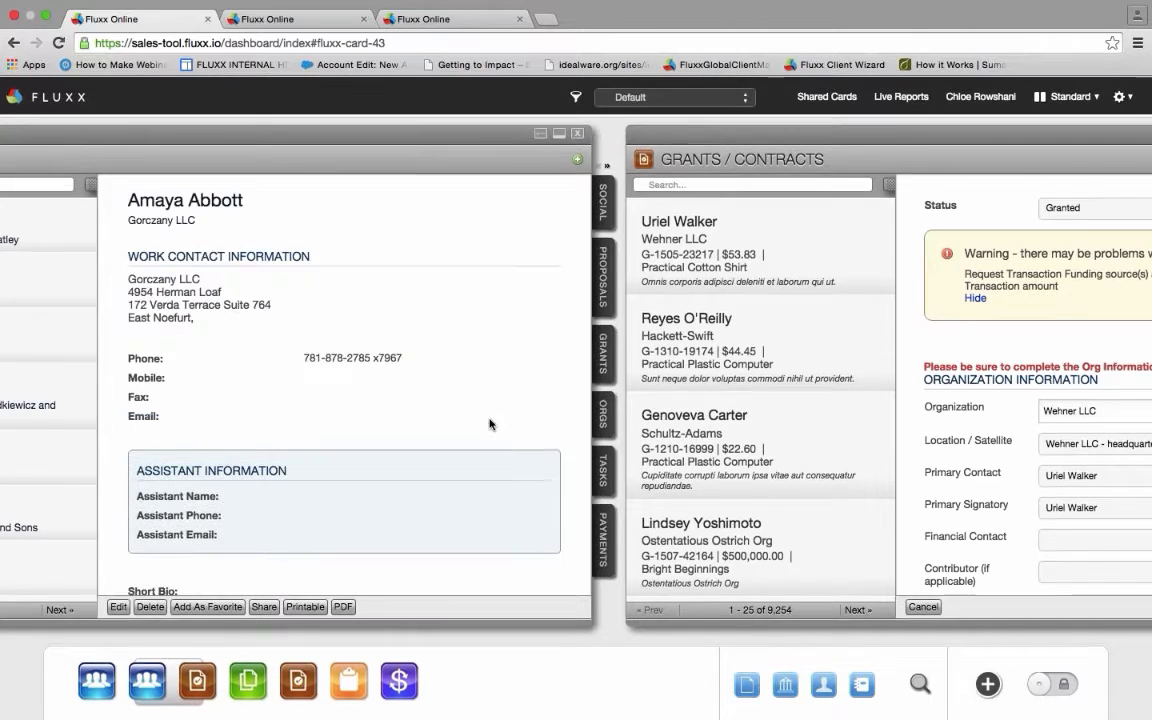
{"action": "scroll", "coordinate": [490, 424], "scroll_direction": "down", "scroll_amount": 10}
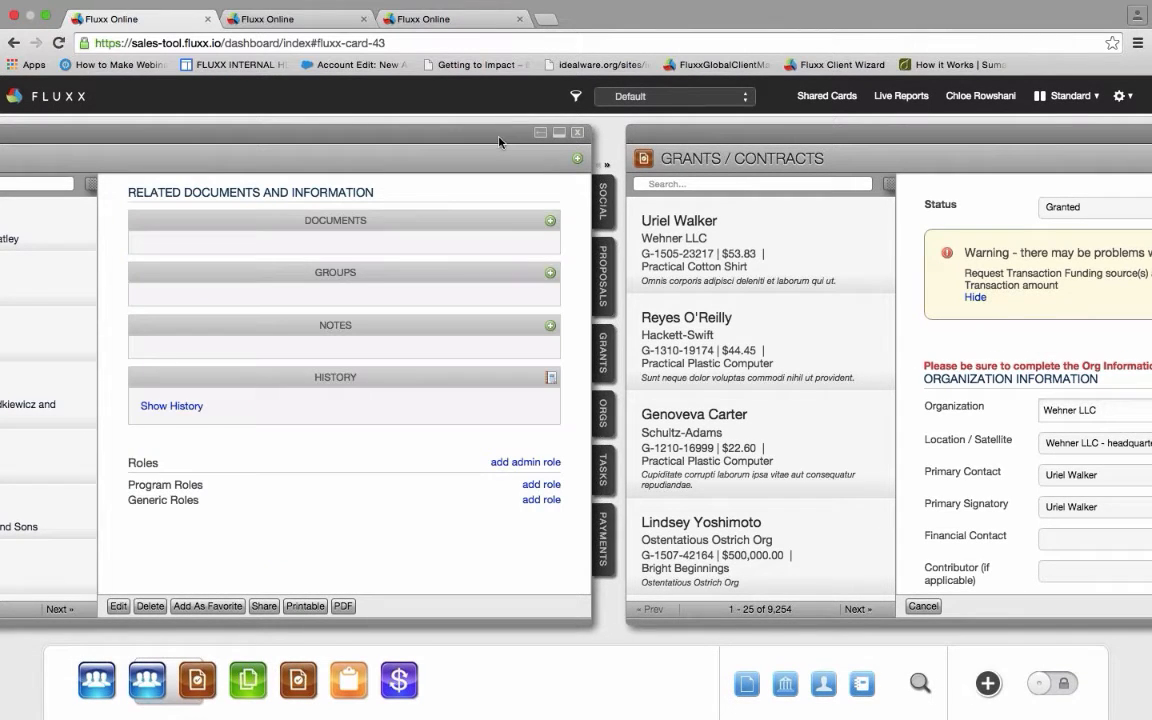
{"action": "scroll", "coordinate": [490, 424], "scroll_direction": "up", "scroll_amount": 10}
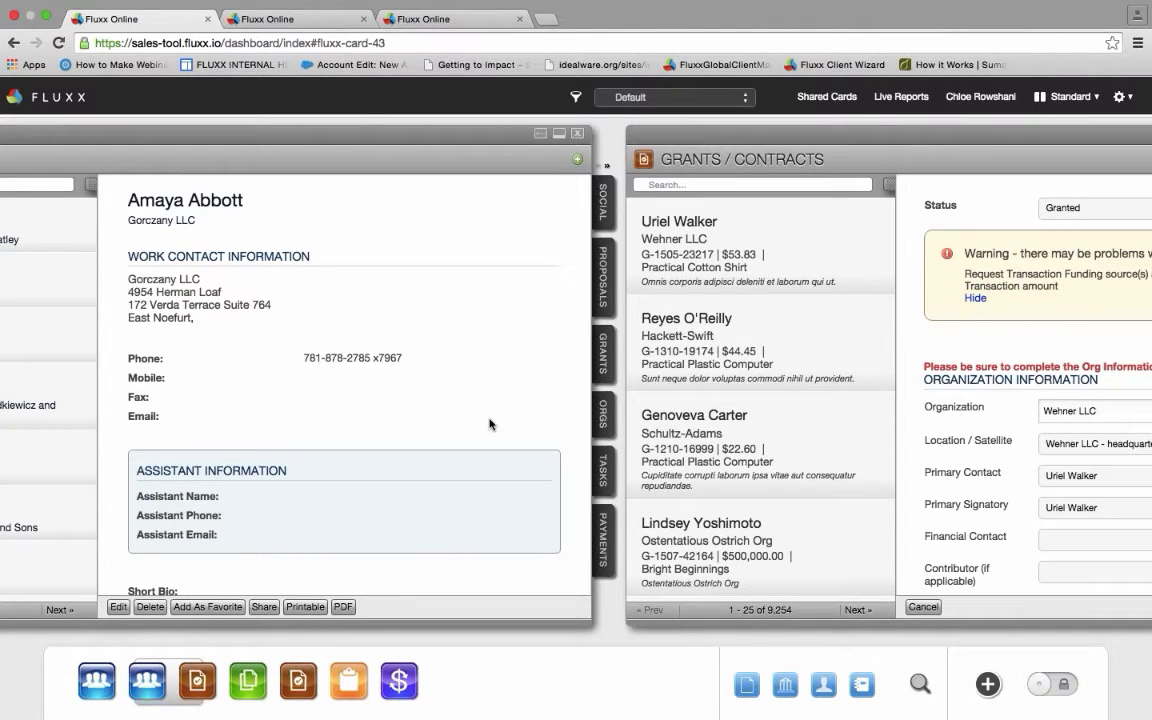
{"action": "scroll", "coordinate": [490, 424], "scroll_direction": "down", "scroll_amount": 10}
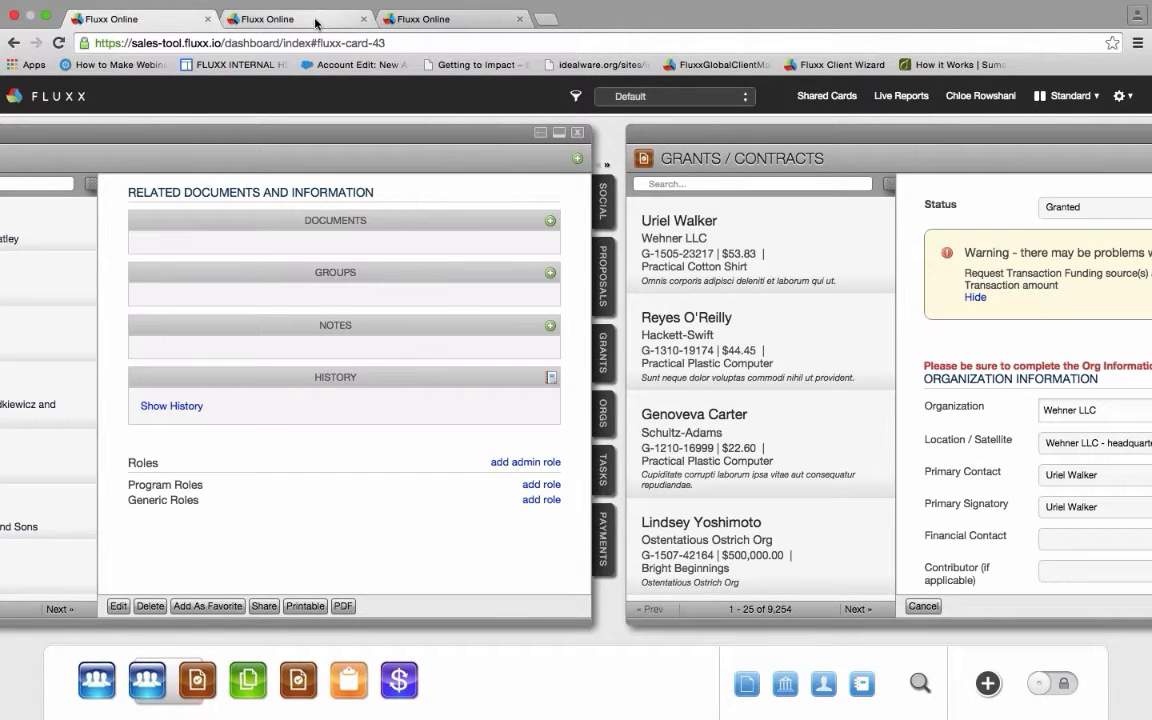
- Toggle between Profiles and Roles in configuration, then load the CEO role's attributes
{"action": "left_click", "coordinate": [316, 23]}
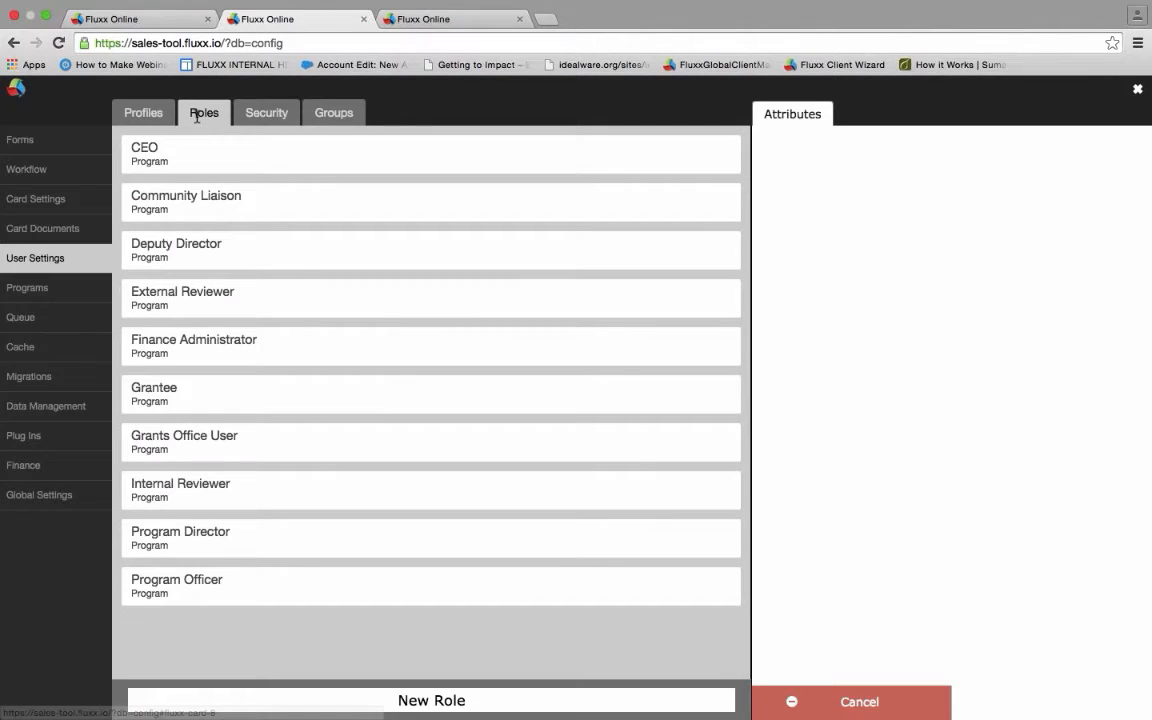
{"action": "left_click", "coordinate": [143, 113]}
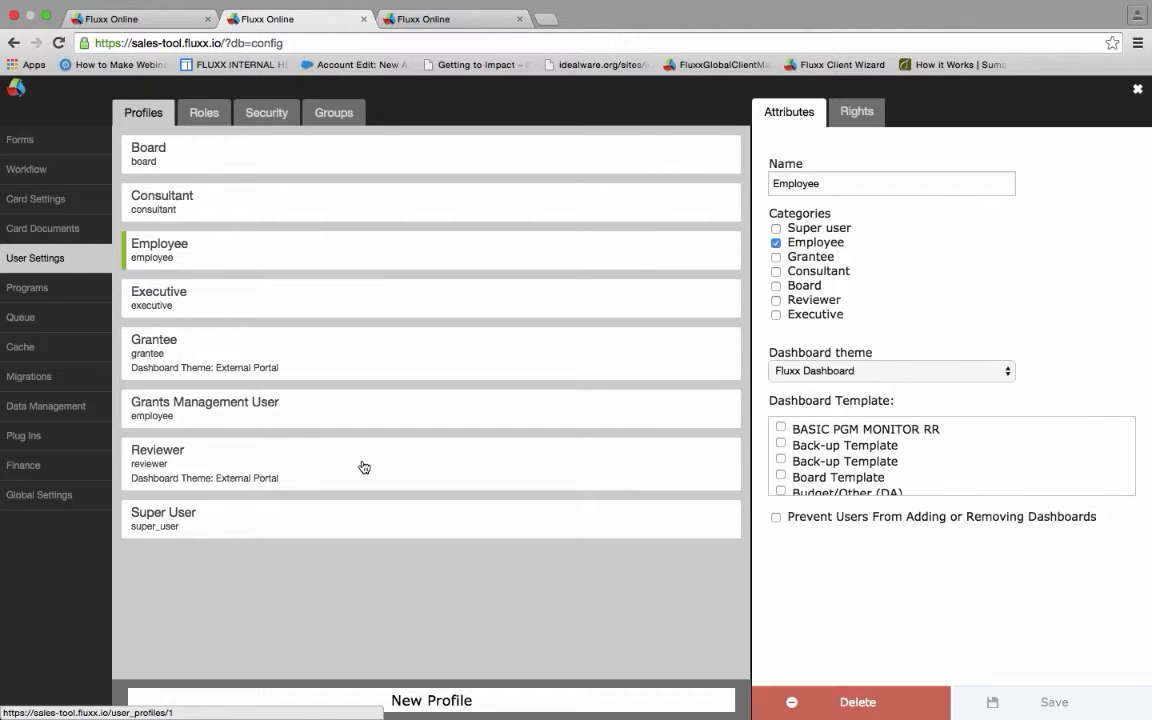
{"action": "left_click", "coordinate": [205, 114]}
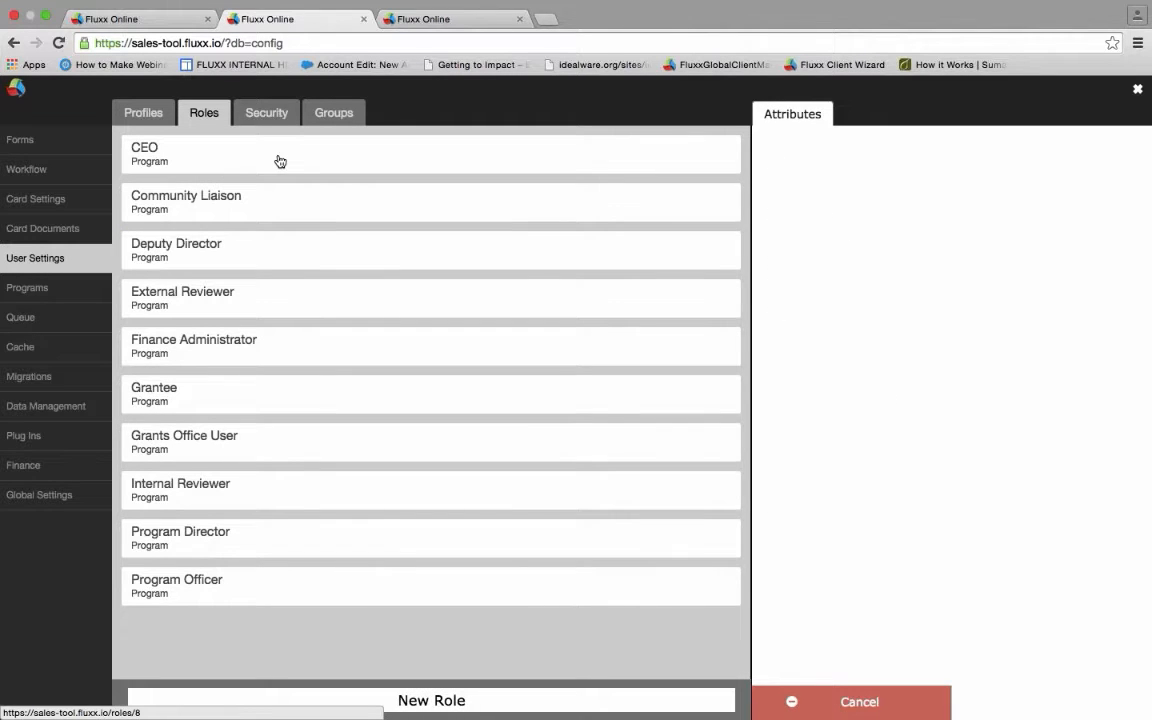
{"action": "left_click", "coordinate": [280, 161]}
{"action": "left_click", "coordinate": [282, 162]}
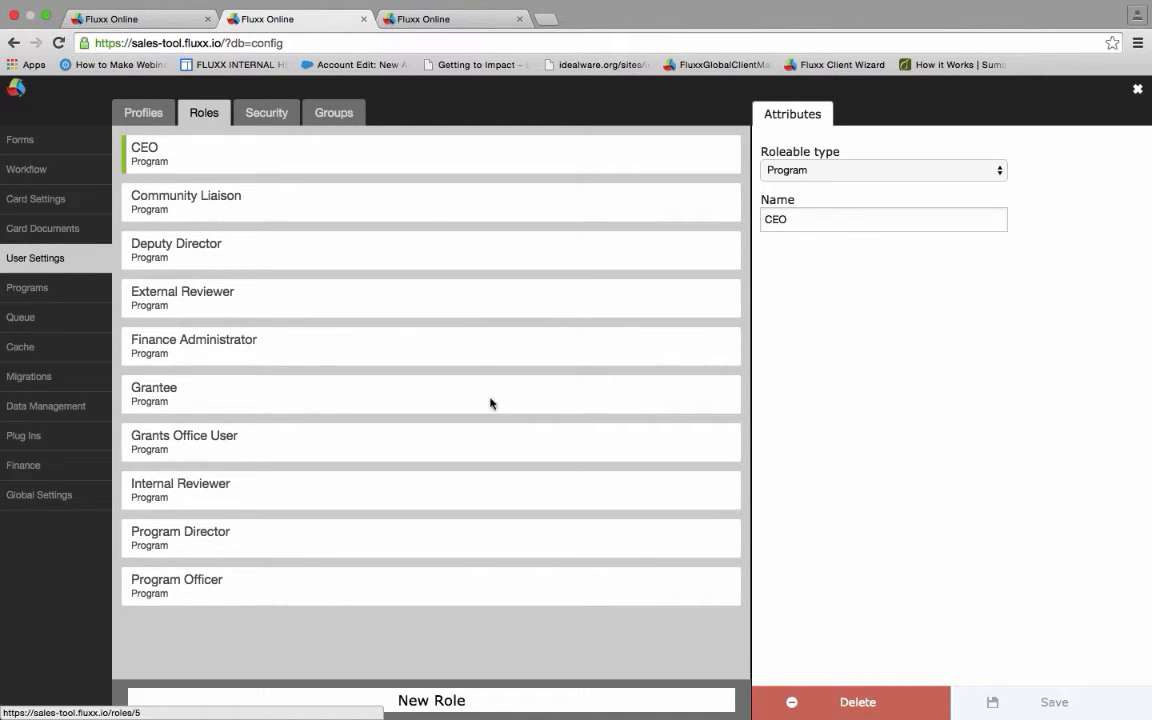
{"action": "left_click", "coordinate": [146, 17]}
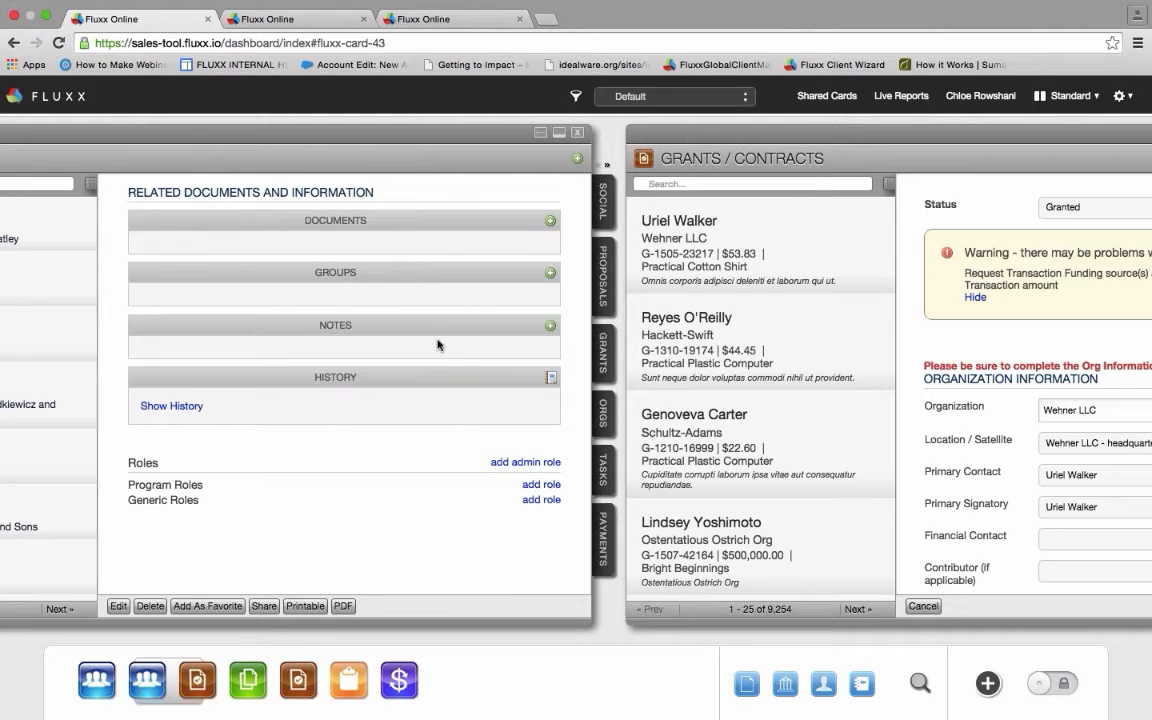
- Scroll the Vince's Vanguard grant card, then slide to the People card and down to Roles
{"action": "scroll", "coordinate": [437, 345], "scroll_direction": "left", "scroll_amount": 4}
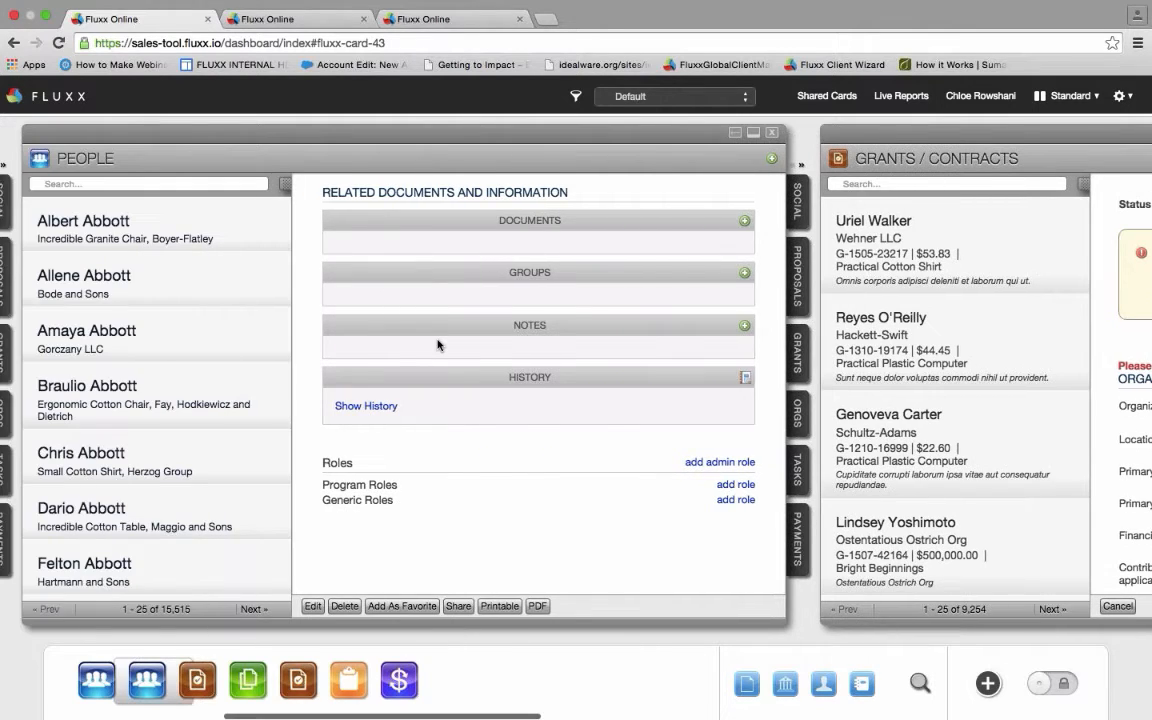
{"action": "scroll", "coordinate": [437, 345], "scroll_direction": "left", "scroll_amount": 10}
{"action": "scroll", "coordinate": [437, 345], "scroll_direction": "right", "scroll_amount": 12}
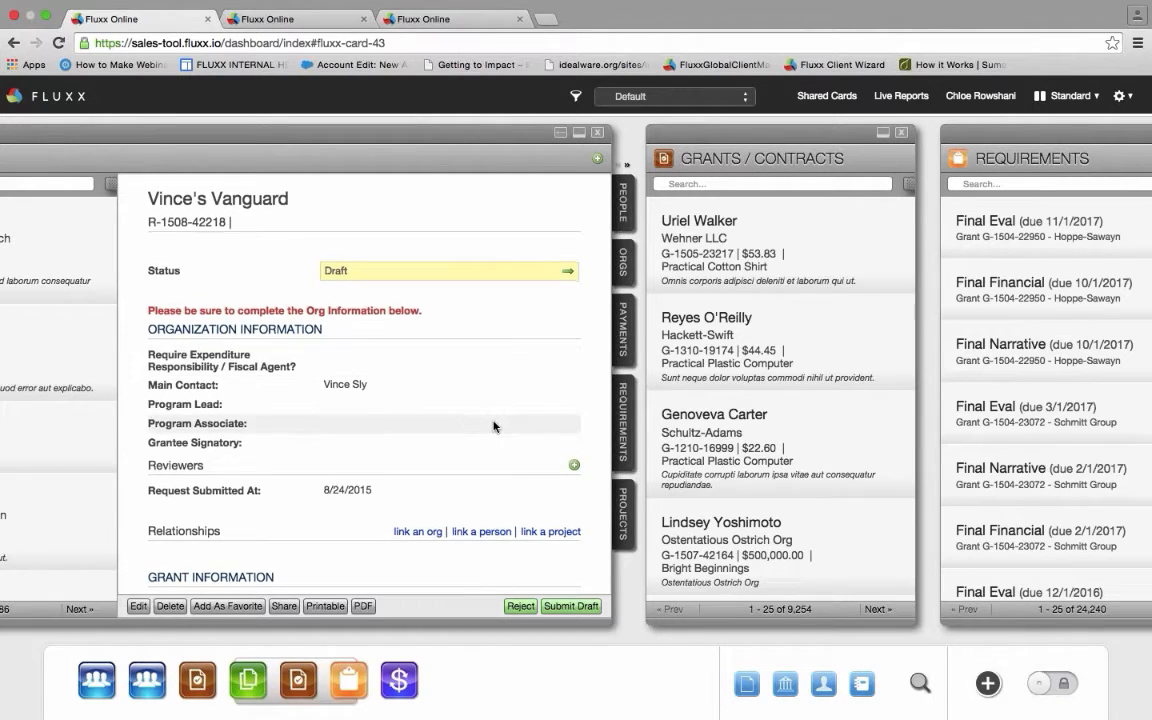
{"action": "scroll", "coordinate": [493, 426], "scroll_direction": "down", "scroll_amount": 5}
{"action": "scroll", "coordinate": [493, 426], "scroll_direction": "down", "scroll_amount": 3}
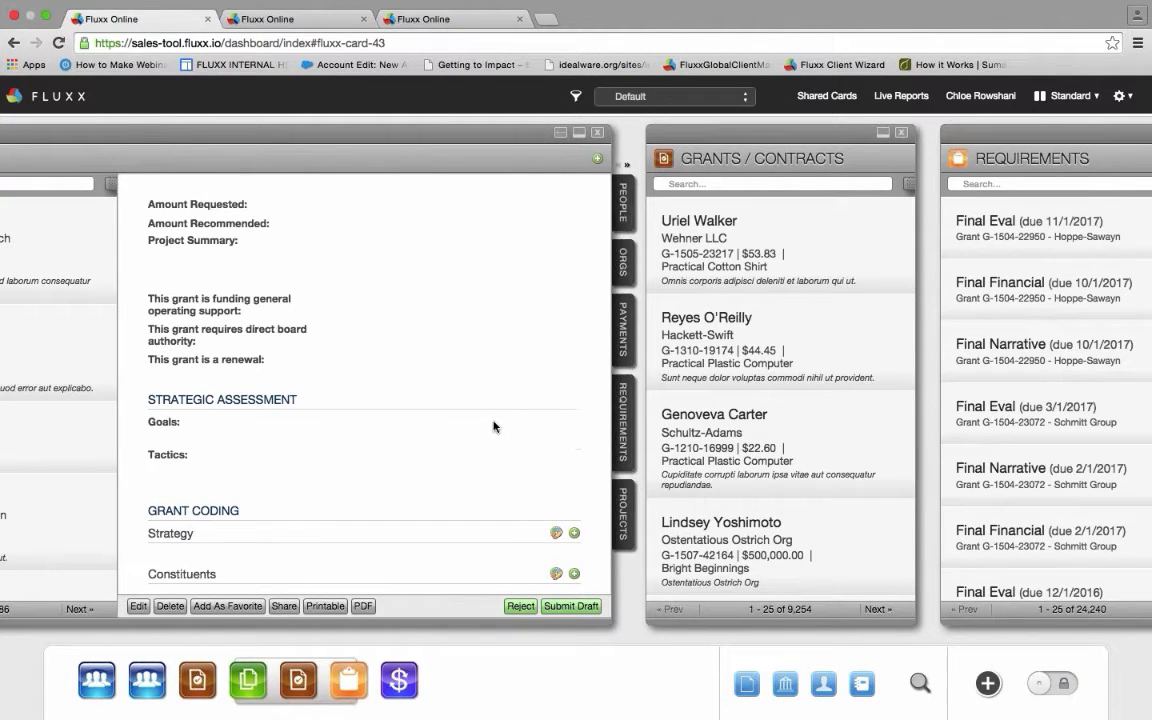
{"action": "scroll", "coordinate": [493, 426], "scroll_direction": "down", "scroll_amount": 10}
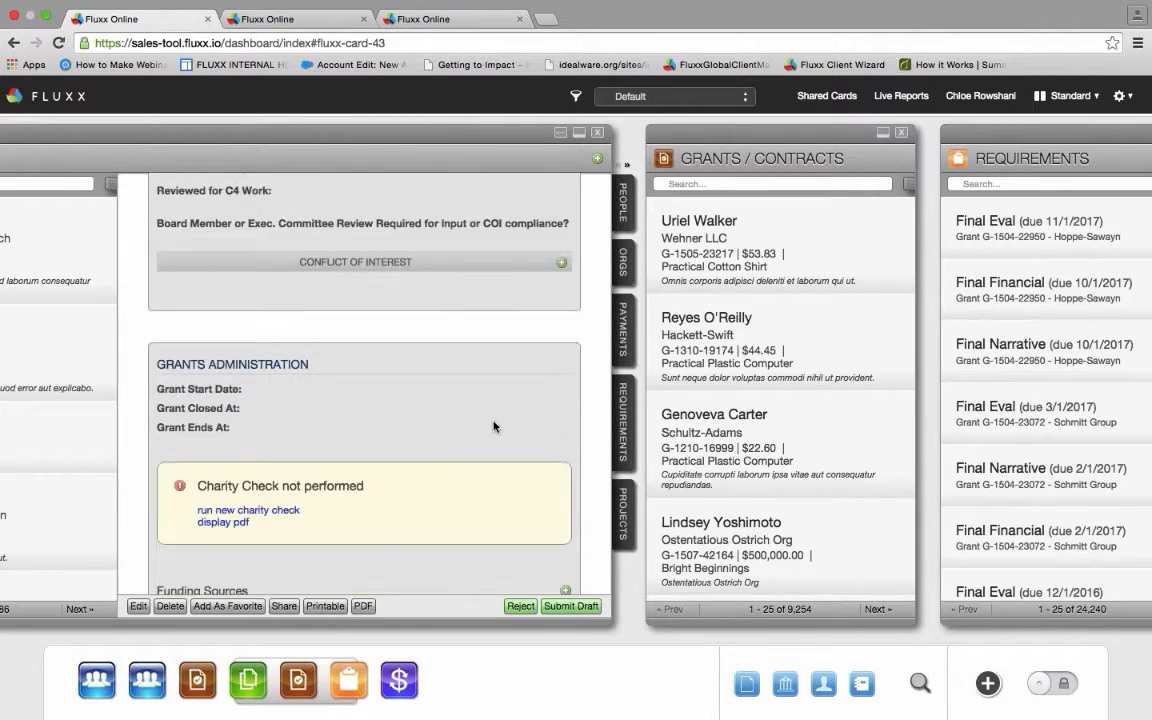
{"action": "scroll", "coordinate": [493, 426], "scroll_direction": "left", "scroll_amount": 10}
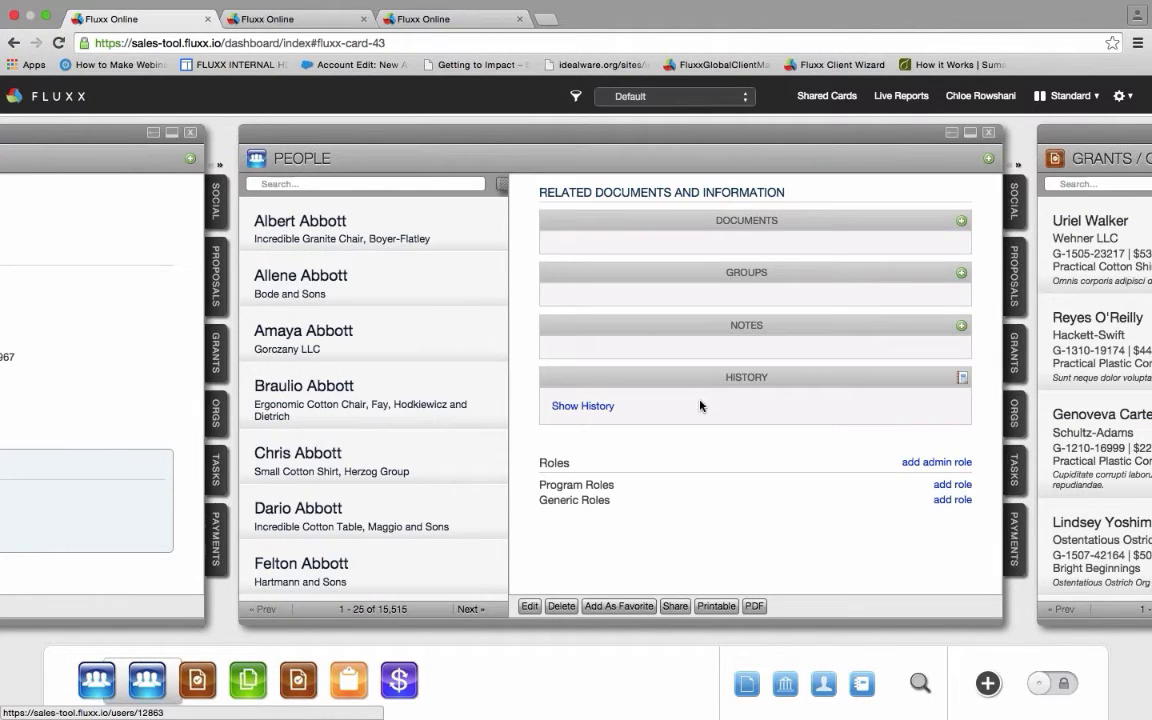
{"action": "scroll", "coordinate": [747, 476], "scroll_direction": "up", "scroll_amount": 5}
{"action": "scroll", "coordinate": [747, 476], "scroll_direction": "down", "scroll_amount": 4}
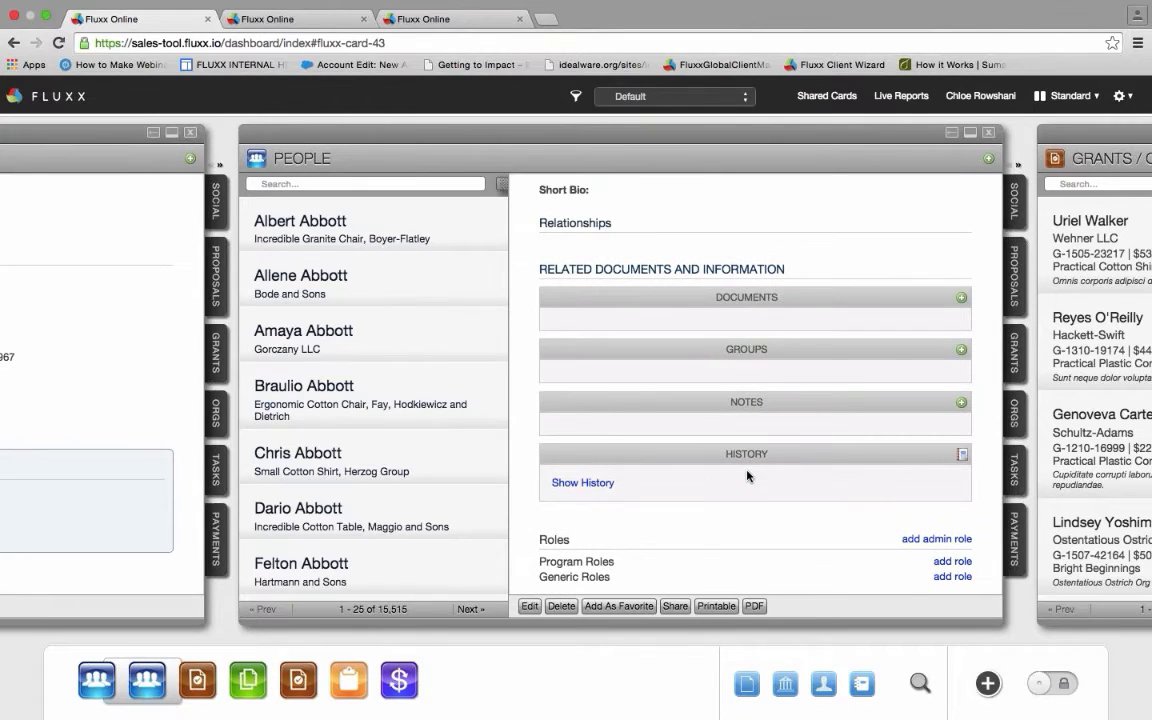
{"action": "scroll", "coordinate": [747, 476], "scroll_direction": "down", "scroll_amount": 2}
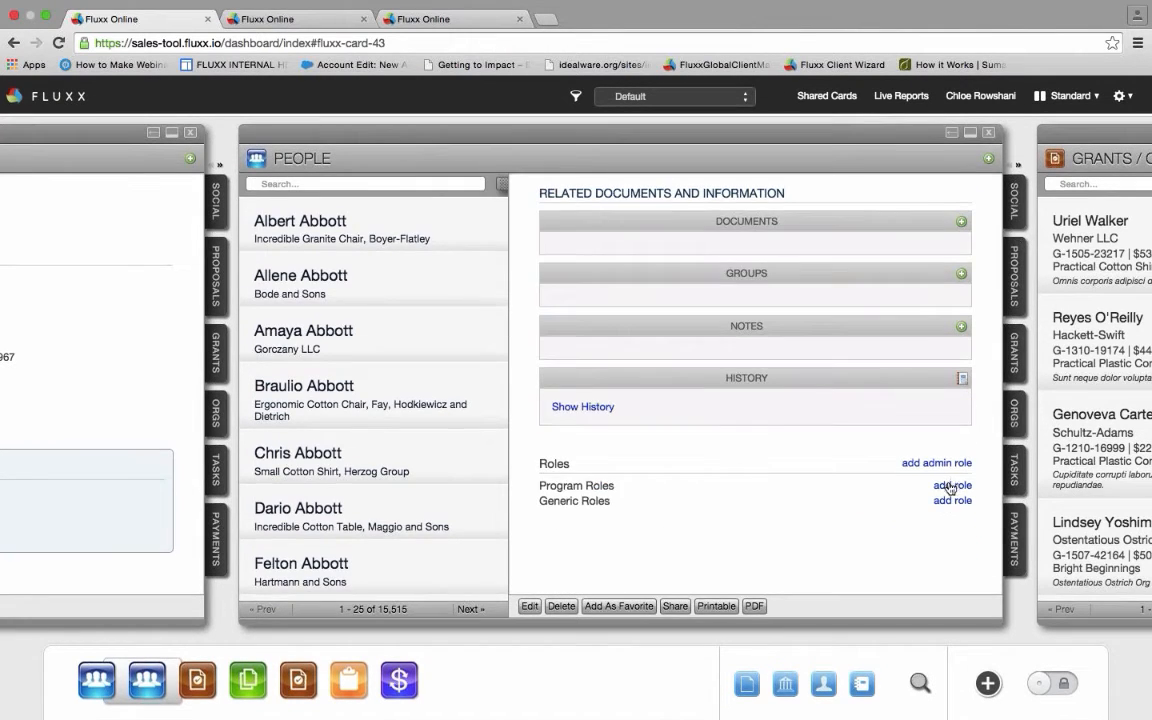
- Add a Program Officer program role for 0. All Programs to the contact
{"action": "left_click", "coordinate": [952, 485]}
{"action": "left_click", "coordinate": [873, 466]}
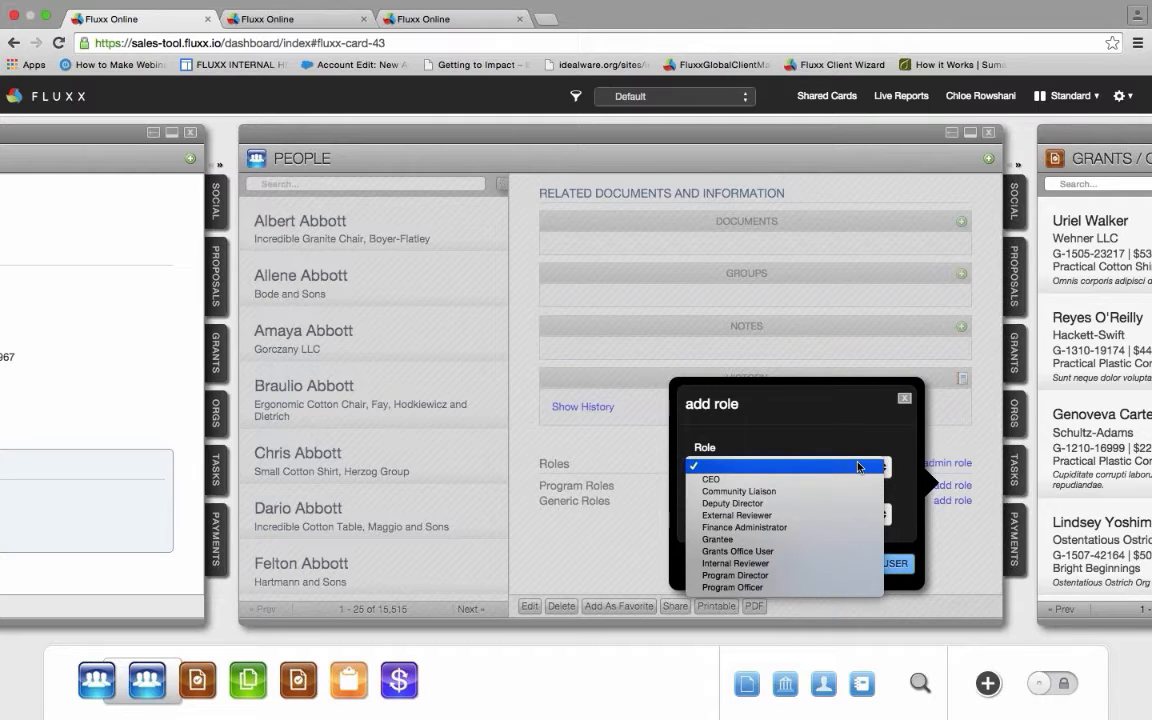
{"action": "left_click", "coordinate": [780, 587]}
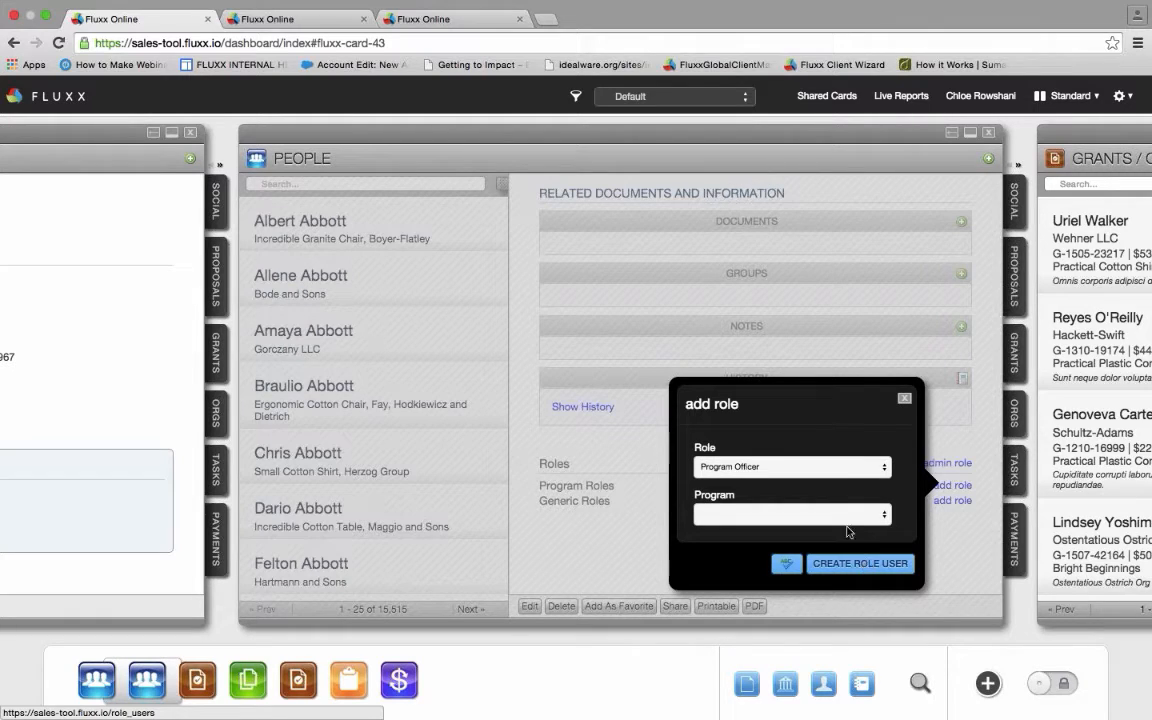
{"action": "left_click", "coordinate": [843, 515]}
{"action": "left_click", "coordinate": [790, 532]}
{"action": "left_click", "coordinate": [860, 564]}
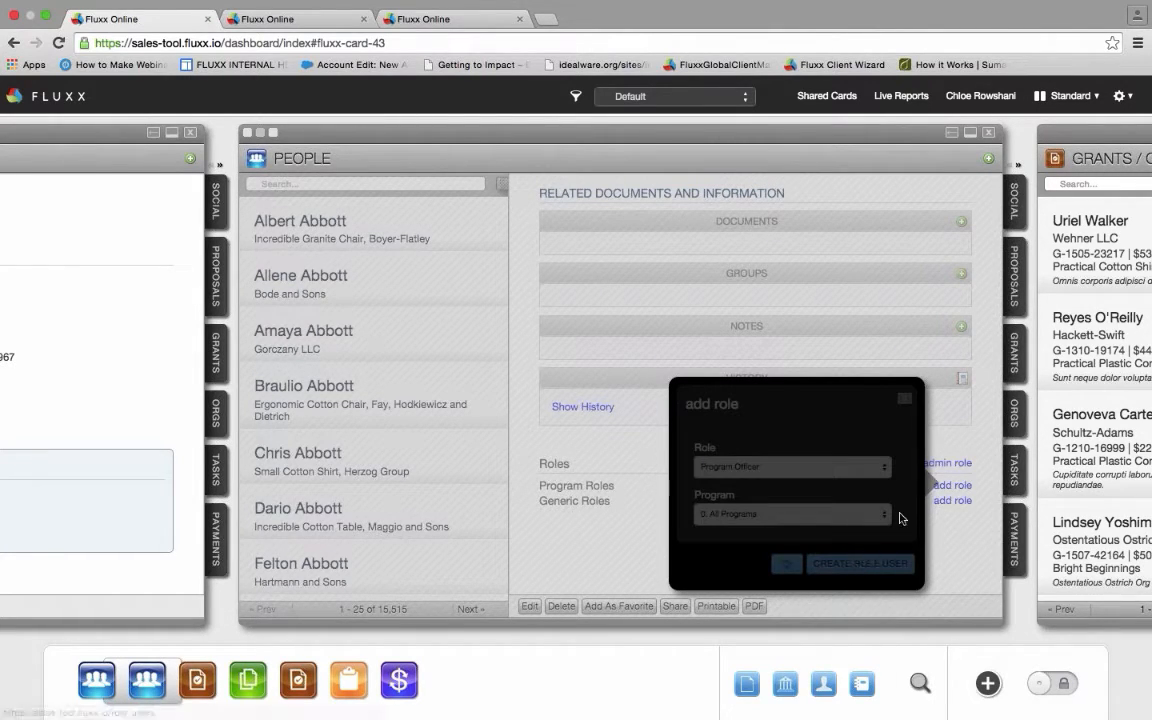
{"action": "scroll", "coordinate": [970, 513], "scroll_direction": "down", "scroll_amount": 1}
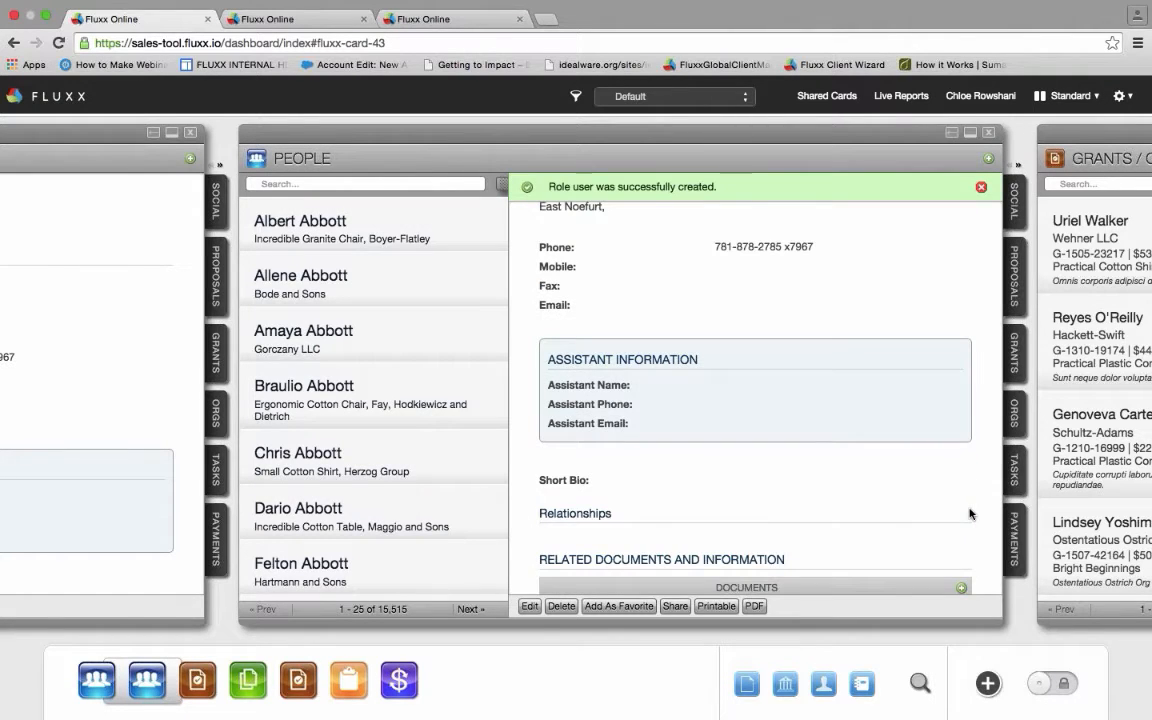
{"action": "scroll", "coordinate": [970, 513], "scroll_direction": "down", "scroll_amount": 4}
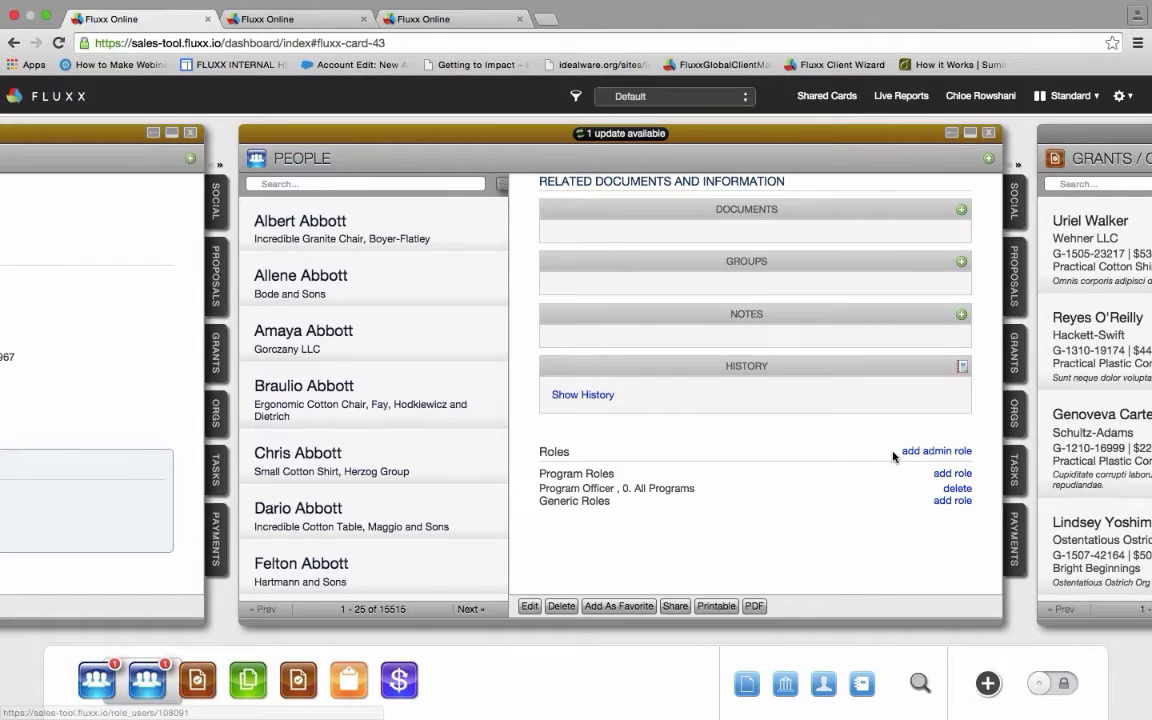
- Add Community Liaison for 0. All Programs as the contact's second program role
{"action": "left_click", "coordinate": [944, 476]}
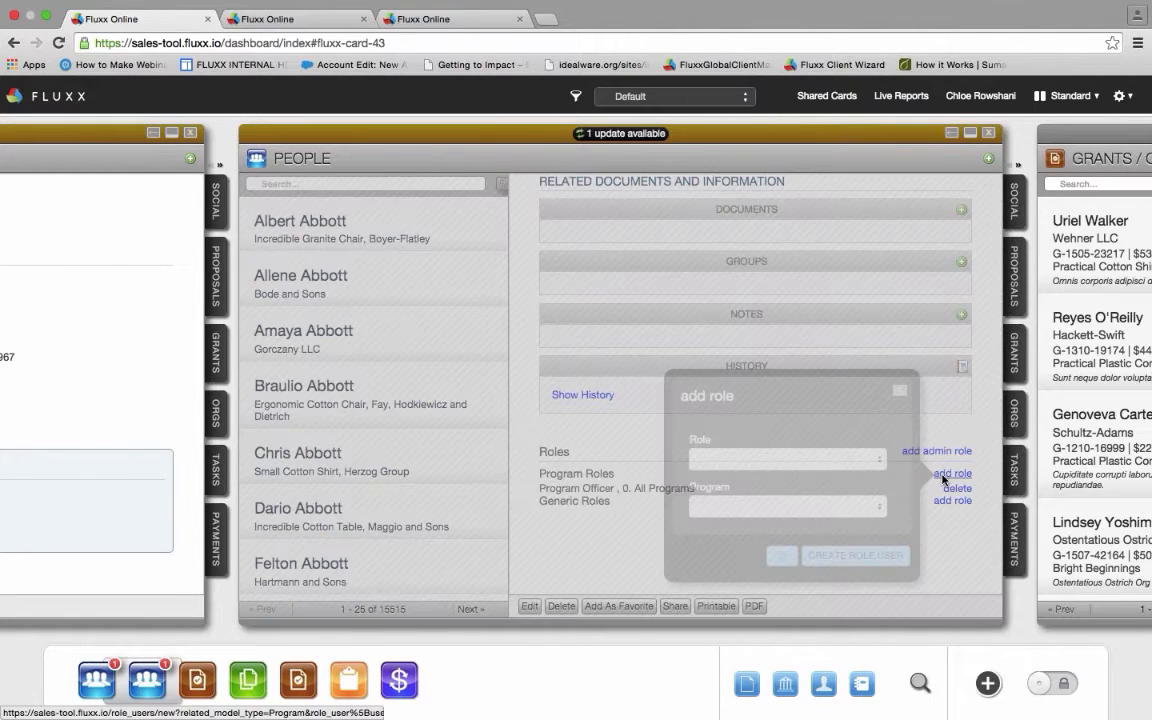
{"action": "left_click", "coordinate": [763, 466]}
{"action": "left_click", "coordinate": [780, 481]}
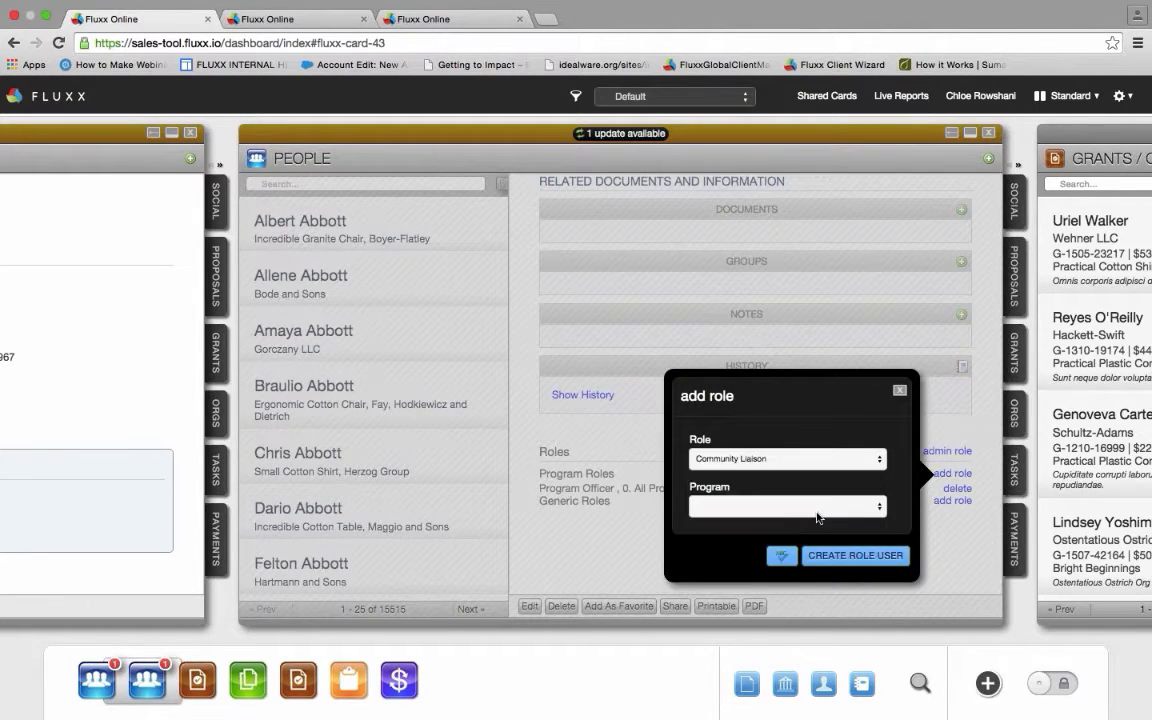
{"action": "left_click", "coordinate": [817, 517]}
{"action": "left_click", "coordinate": [790, 506]}
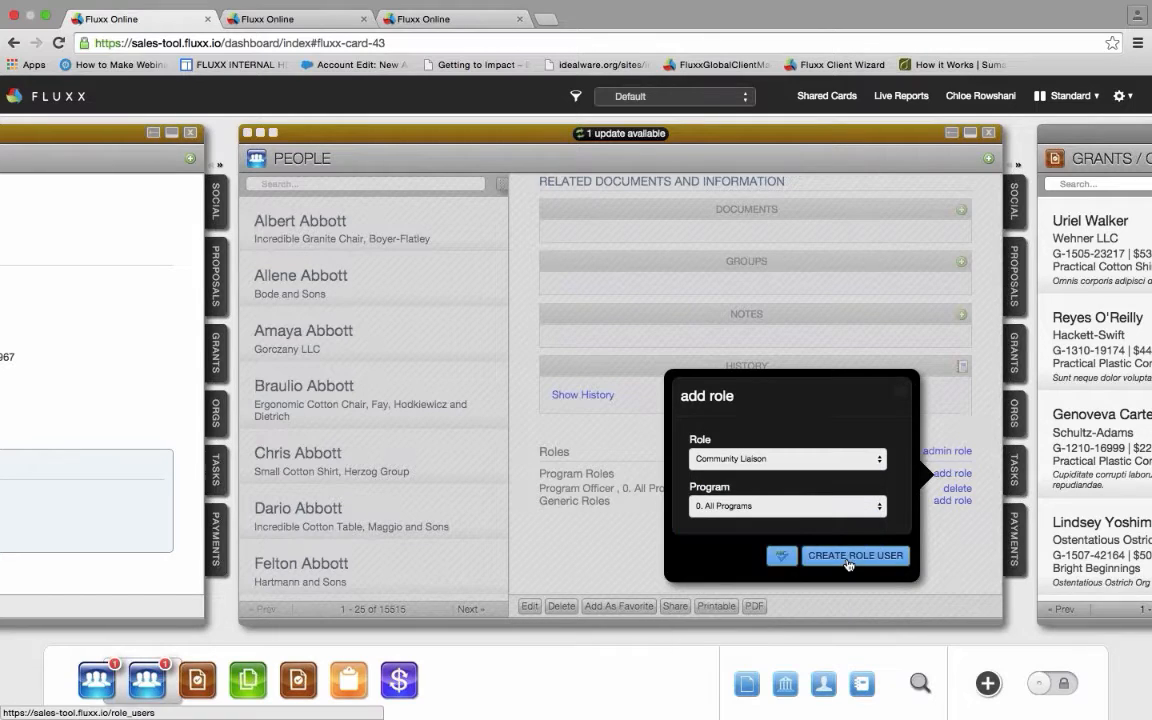
{"action": "left_click", "coordinate": [855, 555]}
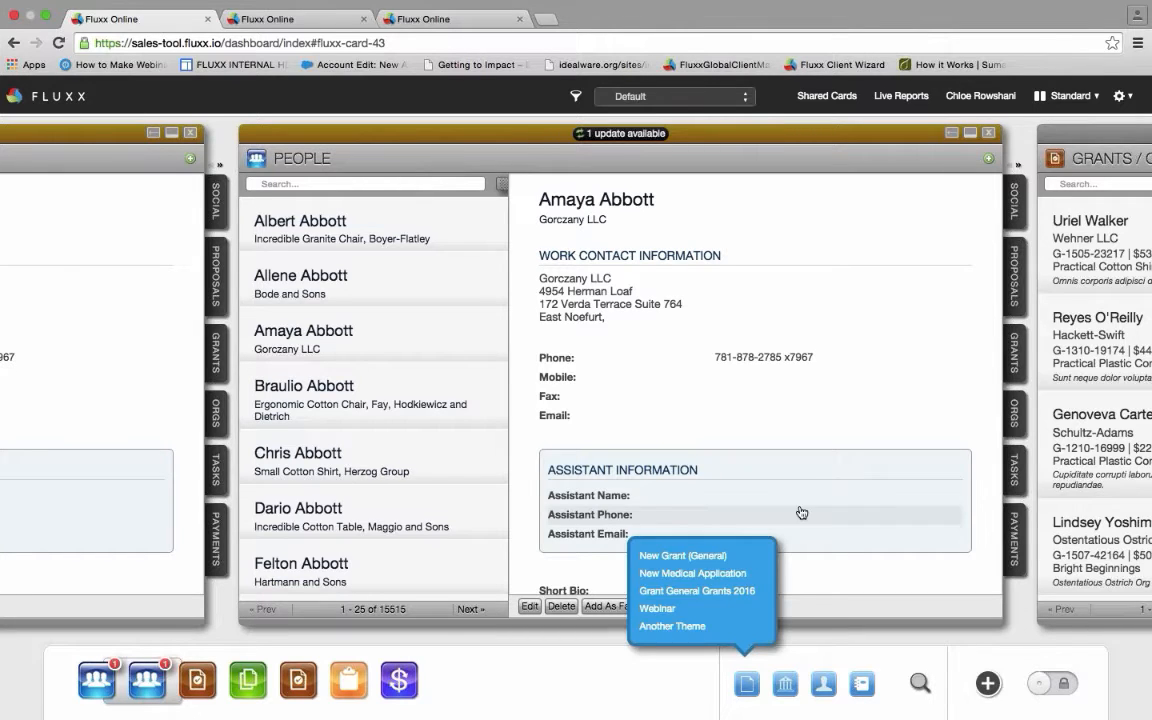
- Scroll down to the contact's Roles and start a new Program Roles entry
{"action": "scroll", "coordinate": [801, 512], "scroll_direction": "down", "scroll_amount": 10}
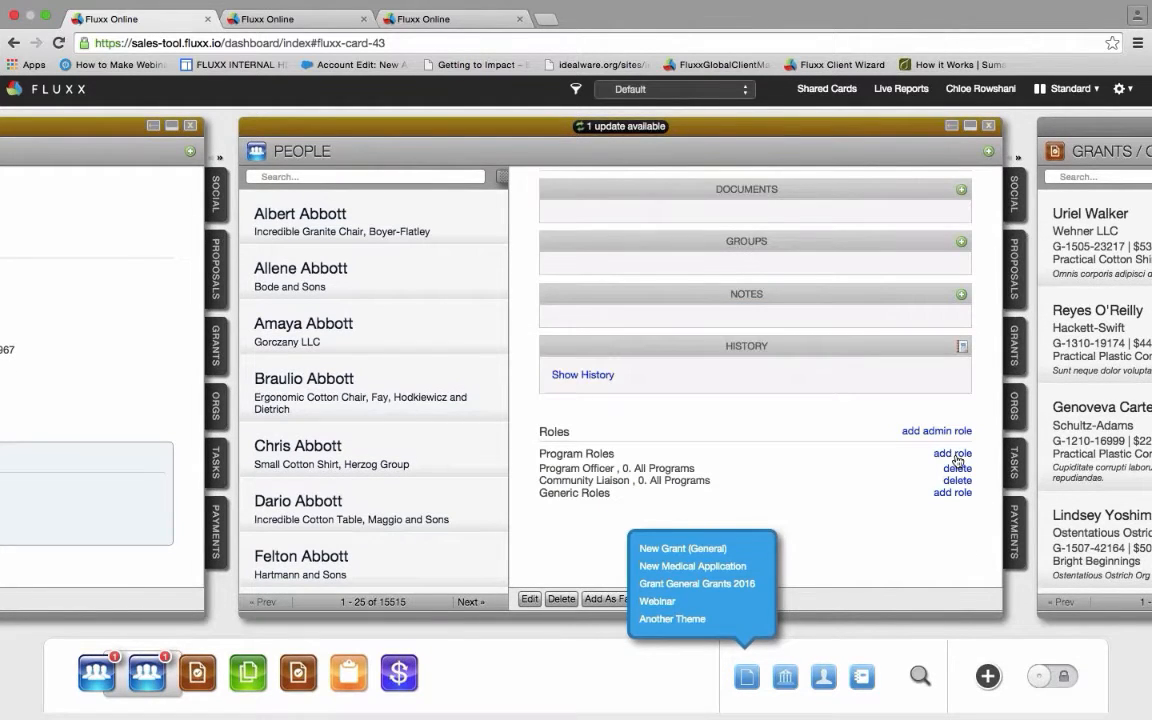
{"action": "left_click", "coordinate": [954, 456]}
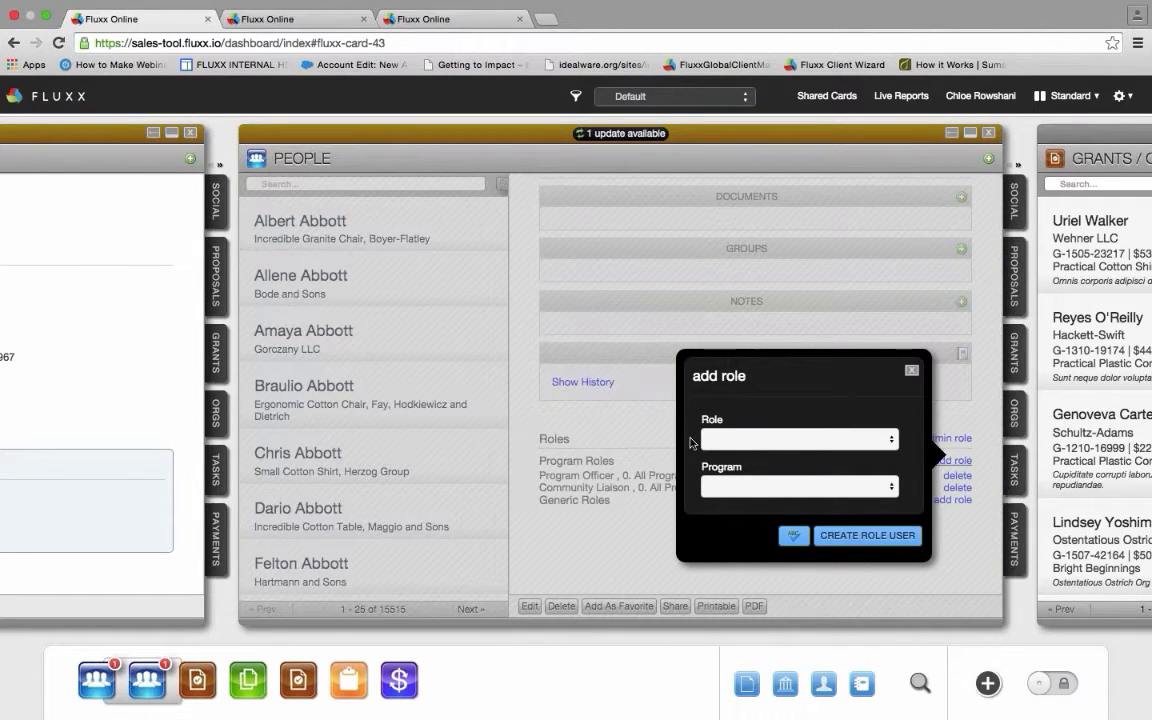
- Create a Program Director role for the 8. Clean Skies program
{"action": "left_click", "coordinate": [739, 490]}
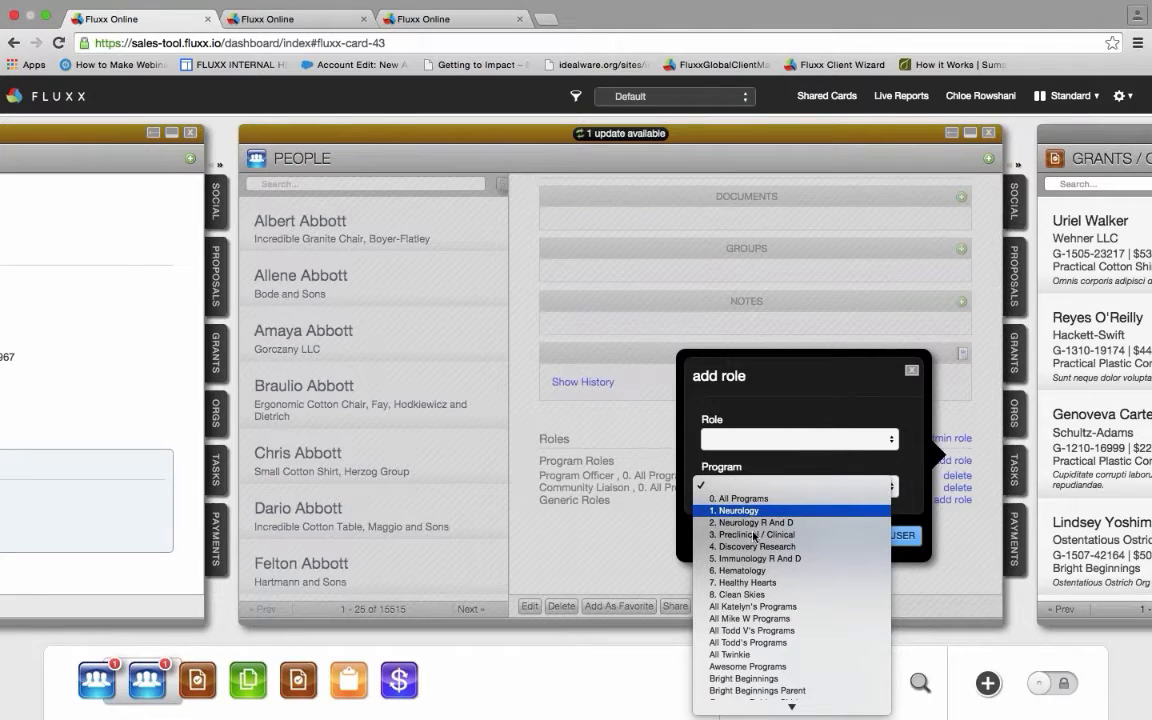
{"action": "left_click", "coordinate": [738, 594]}
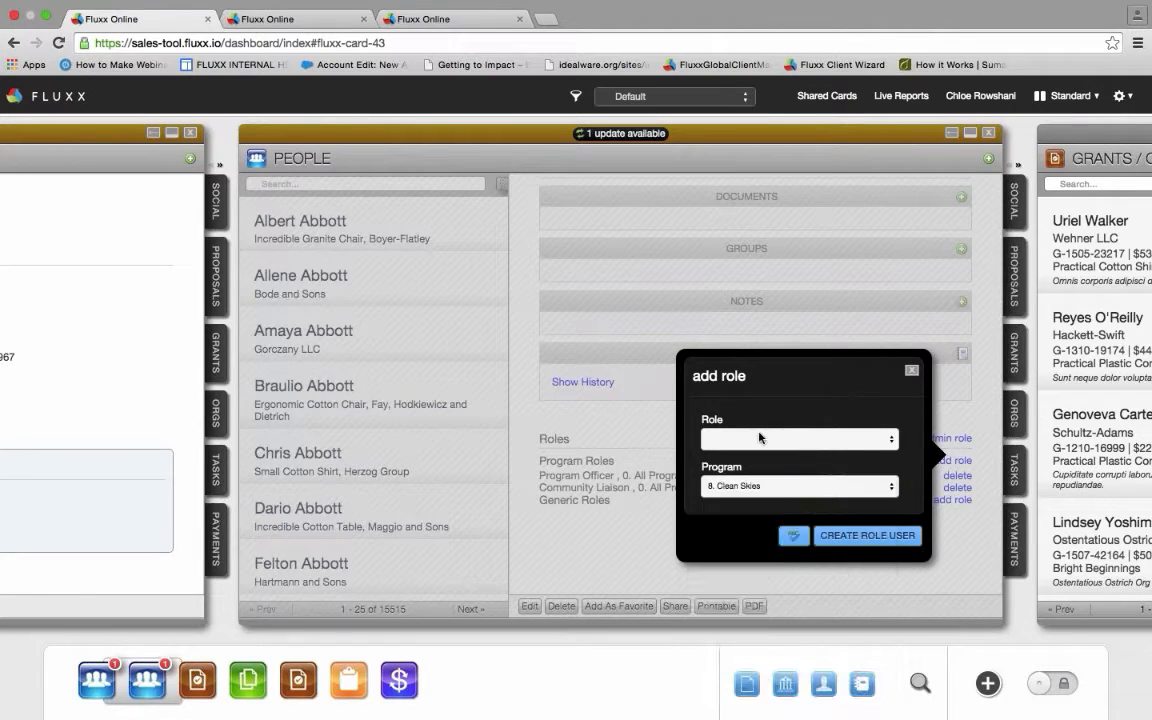
{"action": "left_click", "coordinate": [874, 438]}
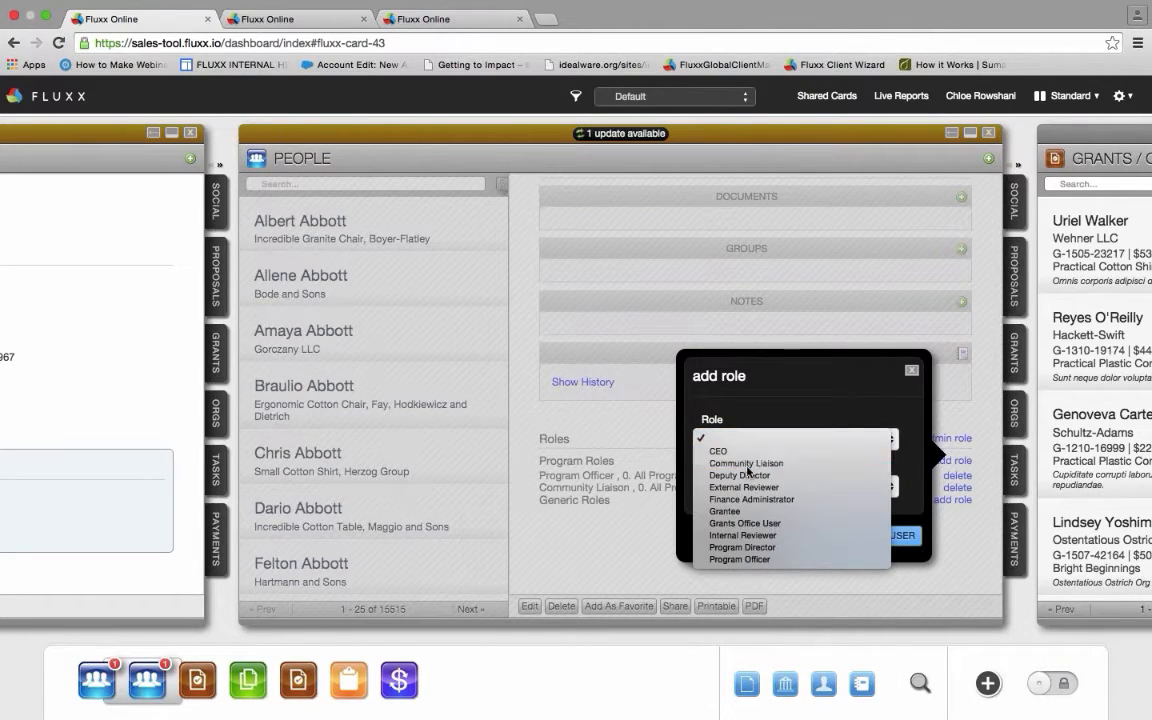
{"action": "left_click", "coordinate": [748, 463]}
{"action": "left_click", "coordinate": [748, 438]}
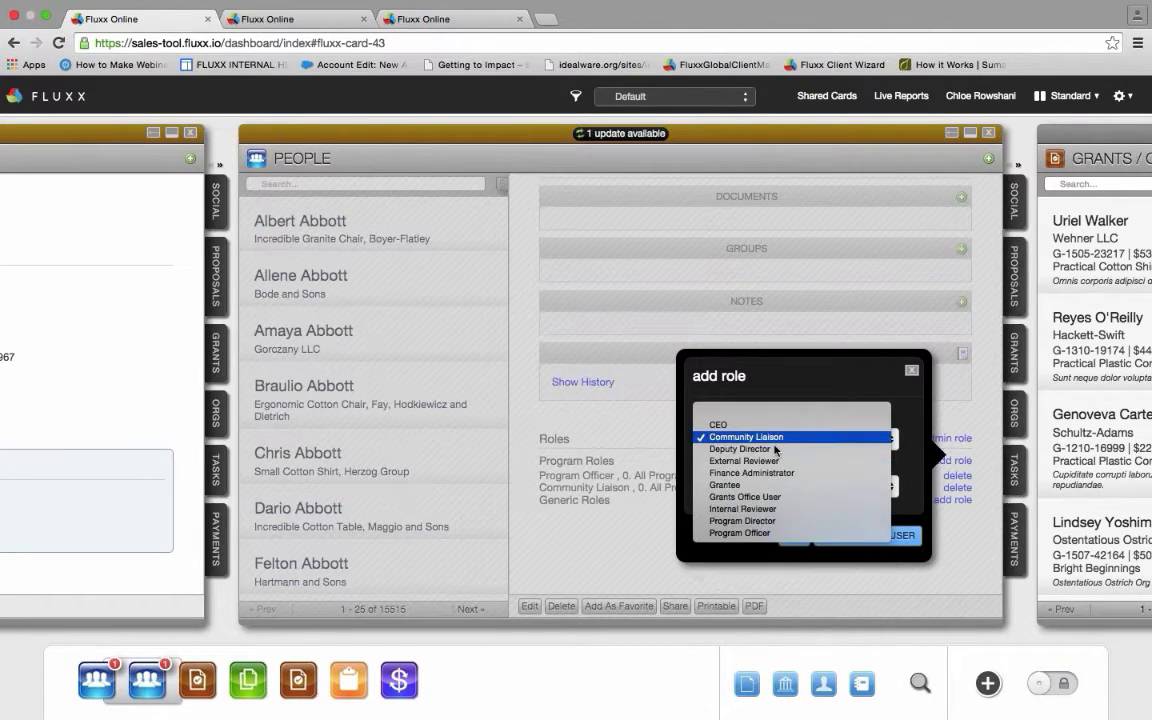
{"action": "left_click", "coordinate": [758, 521]}
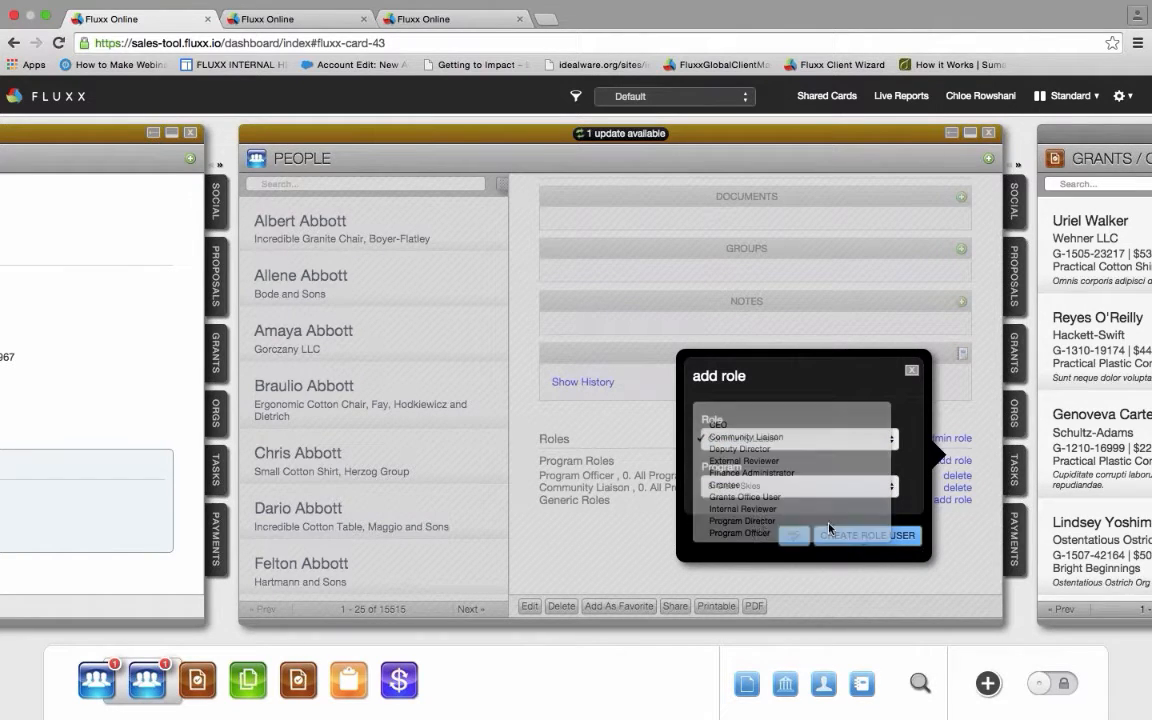
{"action": "left_click", "coordinate": [866, 535]}
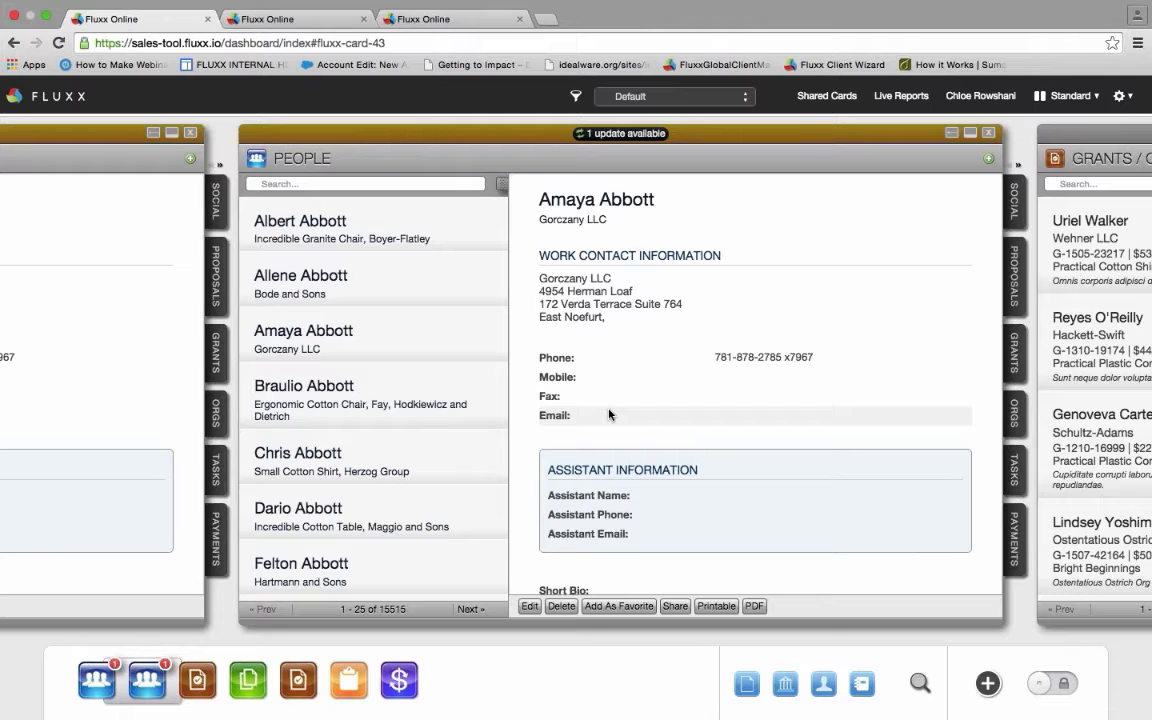
- Scroll the dashboard right to centre the Grants/Contracts card with the granted Wehner LLC record
{"action": "scroll", "coordinate": [609, 414], "scroll_direction": "right", "scroll_amount": 5}
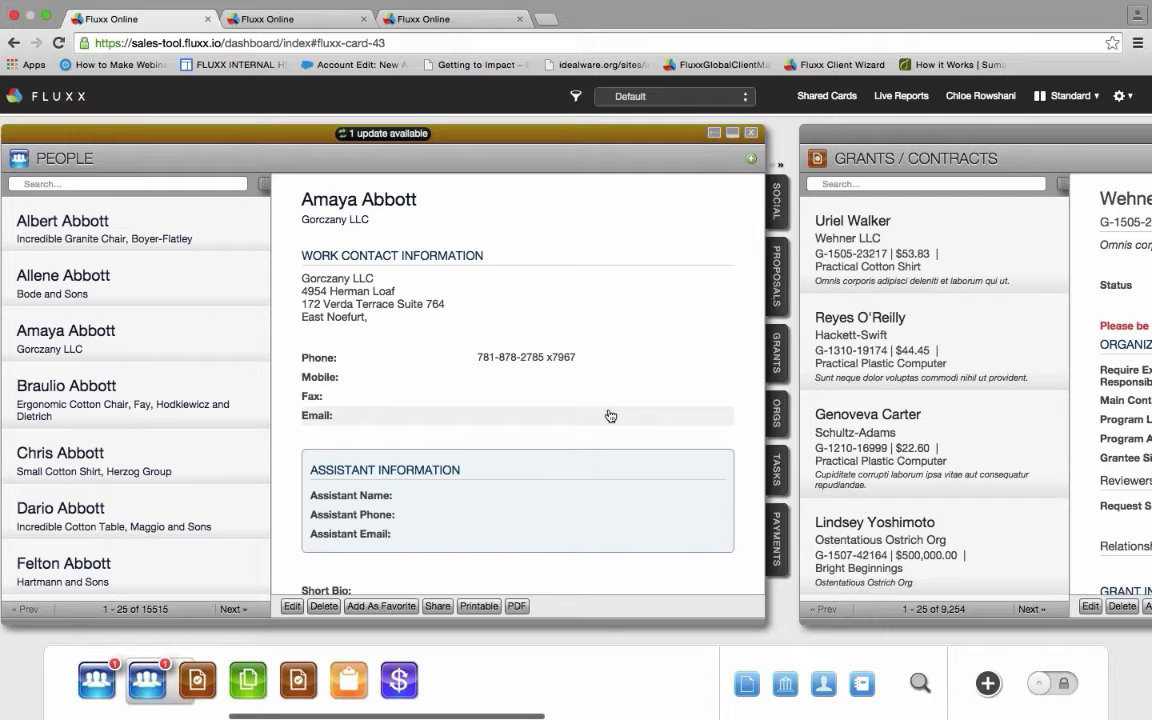
{"action": "scroll", "coordinate": [610, 415], "scroll_direction": "right", "scroll_amount": 10}
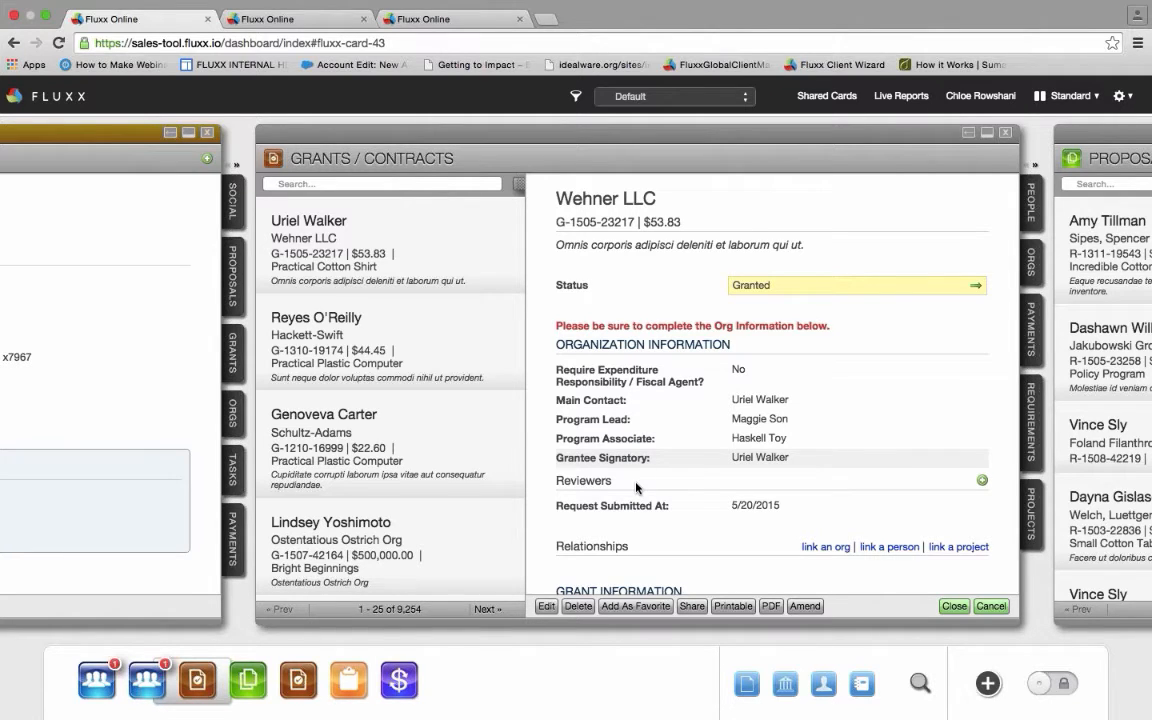
- Edit and save the Wehner LLC grant, keeping its existing primary signatory and primary contact
{"action": "left_click", "coordinate": [549, 608]}
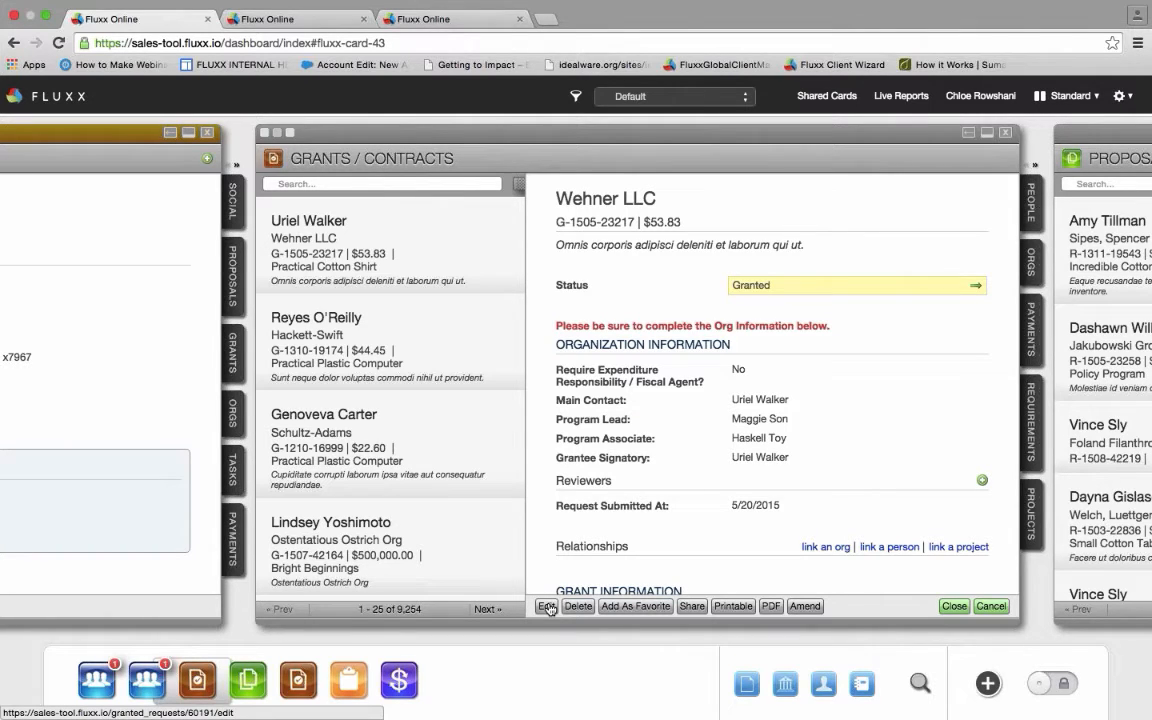
{"action": "left_click", "coordinate": [720, 506]}
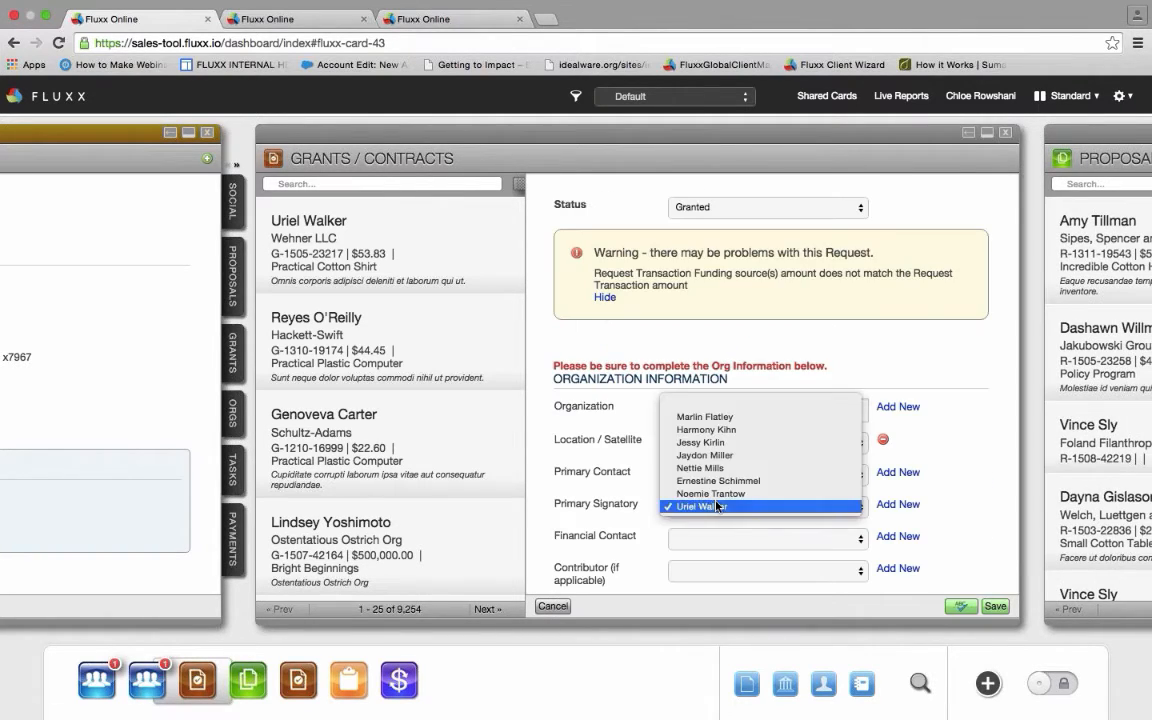
{"action": "left_click", "coordinate": [717, 507]}
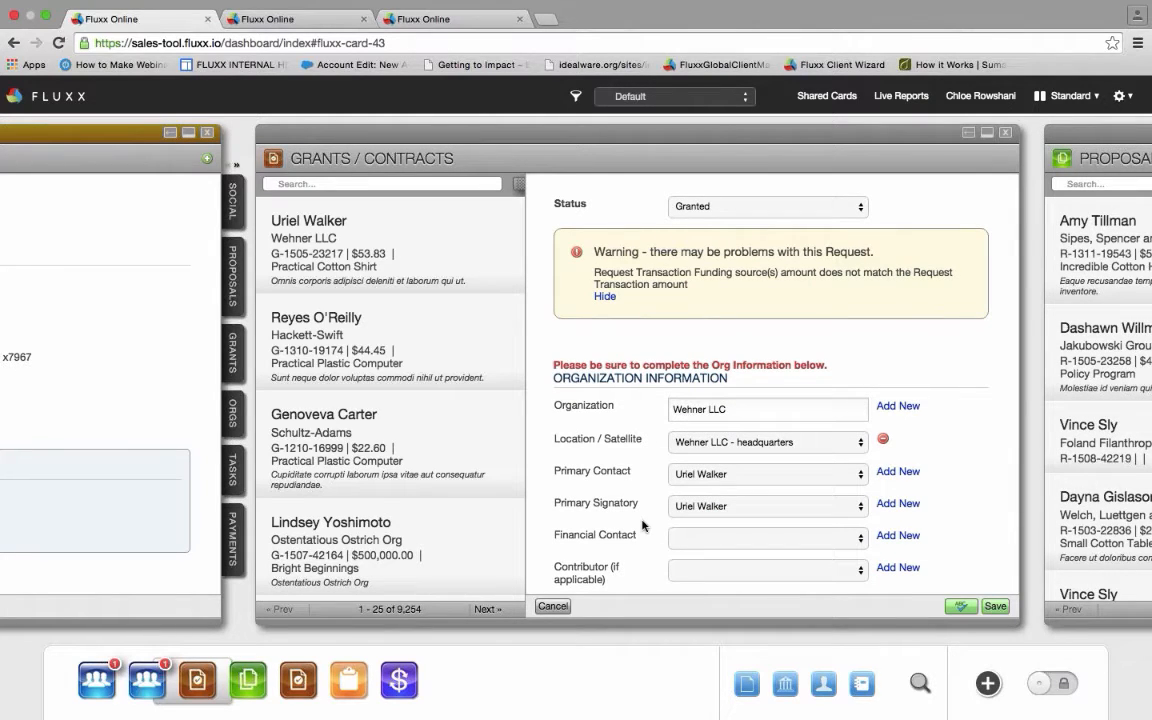
{"action": "scroll", "coordinate": [643, 525], "scroll_direction": "down", "scroll_amount": 2}
{"action": "left_click", "coordinate": [996, 607]}
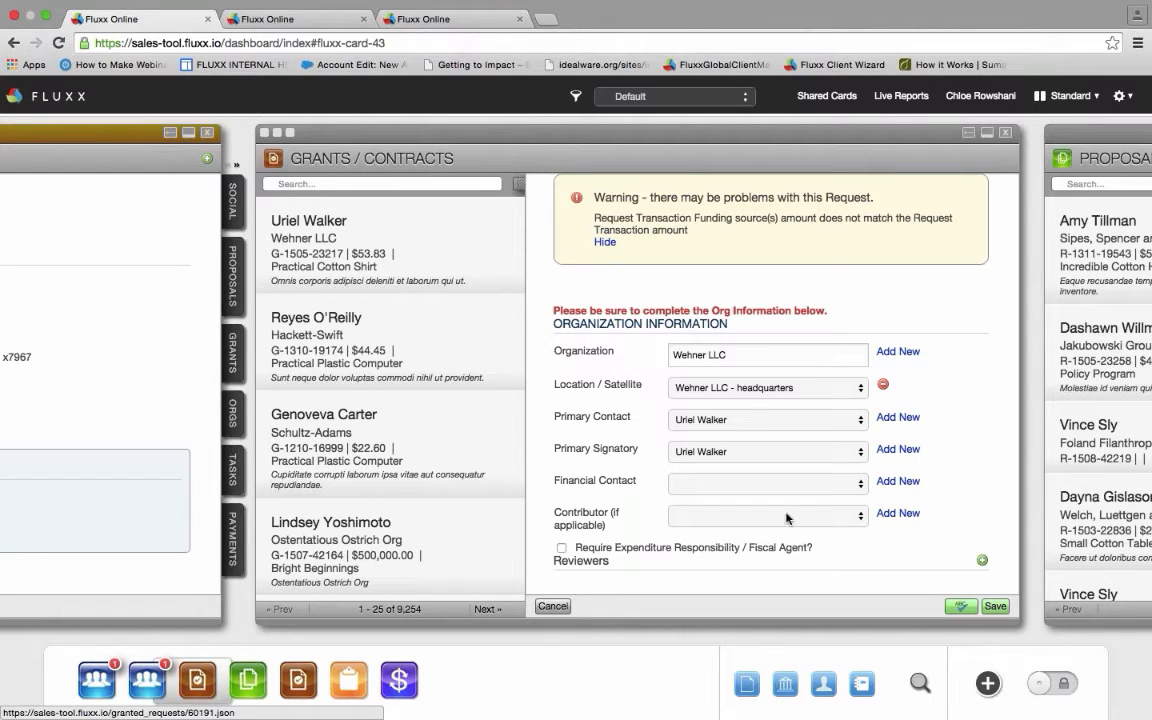
{"action": "left_click", "coordinate": [752, 419]}
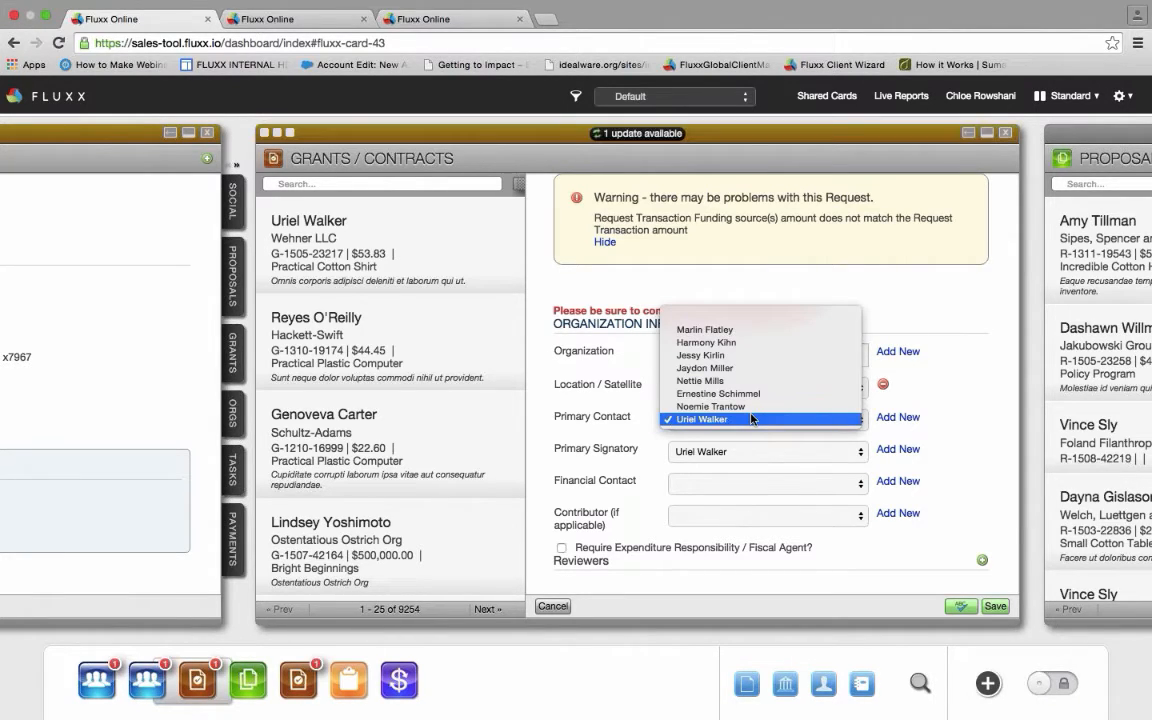
{"action": "left_click", "coordinate": [752, 419]}
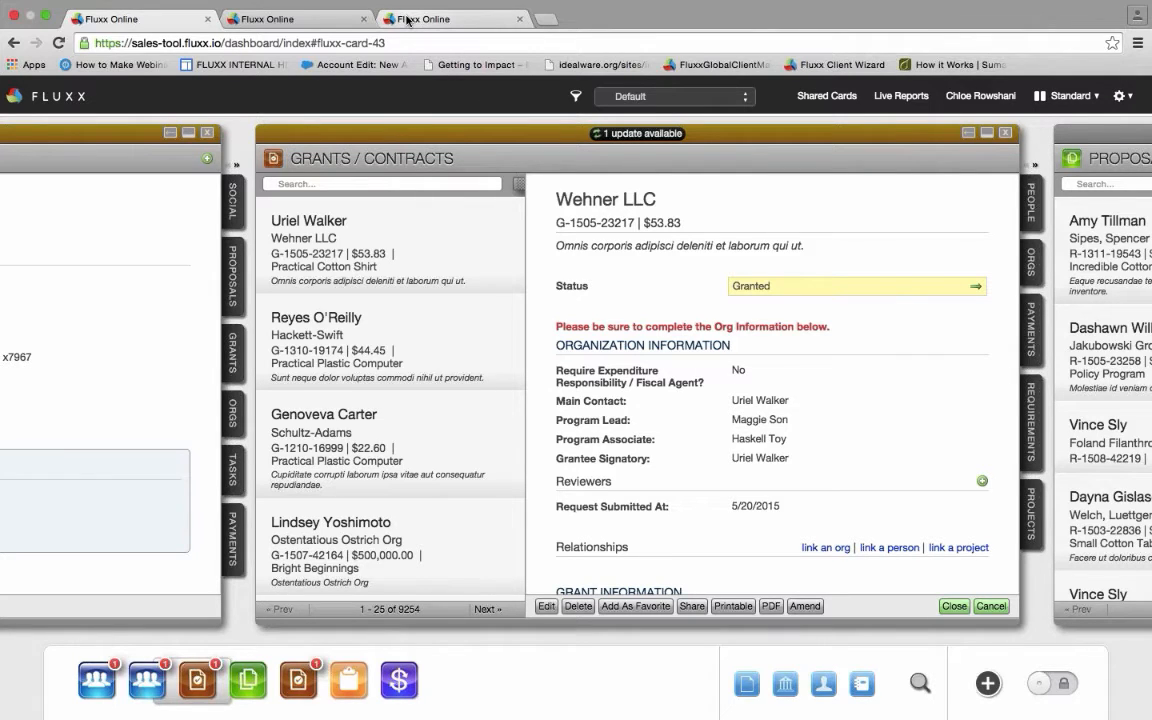
- Show the Grant - General workflow states for Grant Request, scrolled up to Draft
{"action": "left_click", "coordinate": [407, 20]}
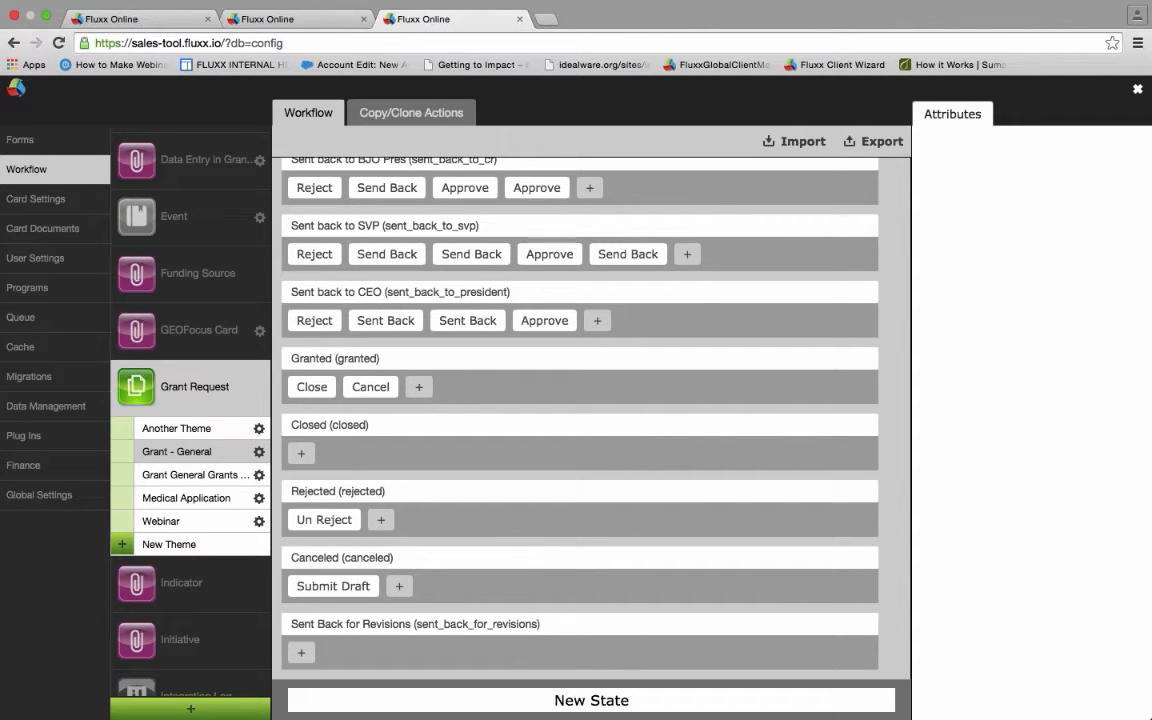
{"action": "scroll", "coordinate": [716, 453], "scroll_direction": "up", "scroll_amount": 1}
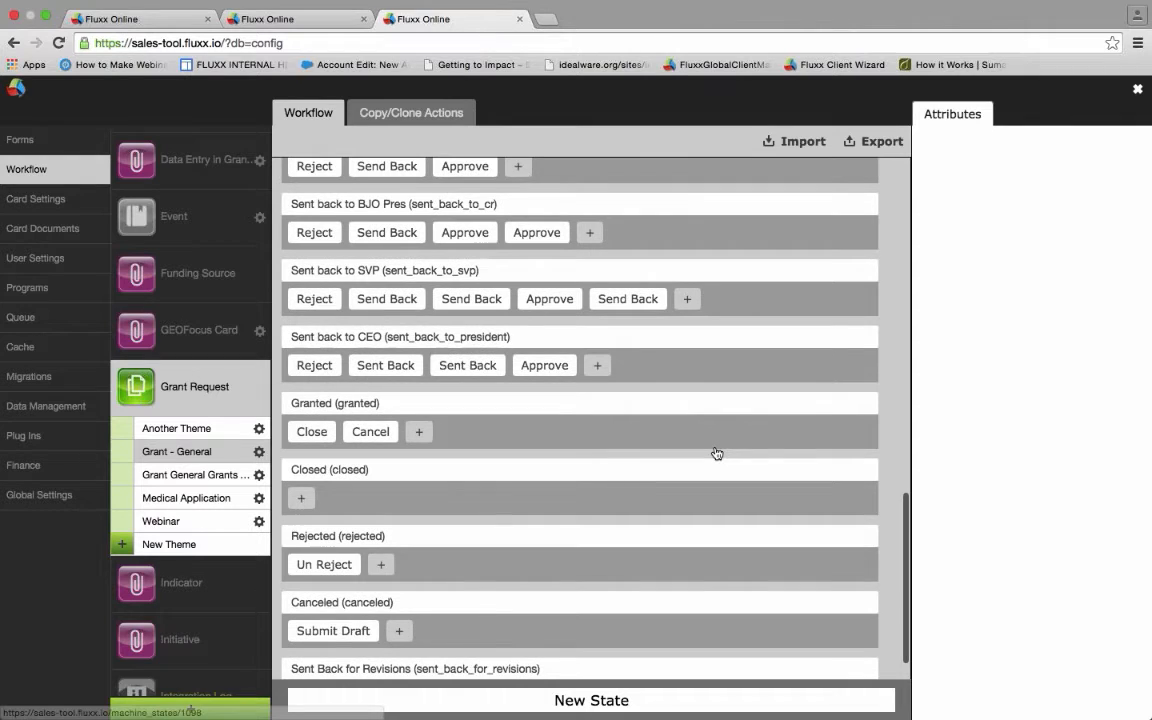
{"action": "scroll", "coordinate": [716, 453], "scroll_direction": "up", "scroll_amount": 10}
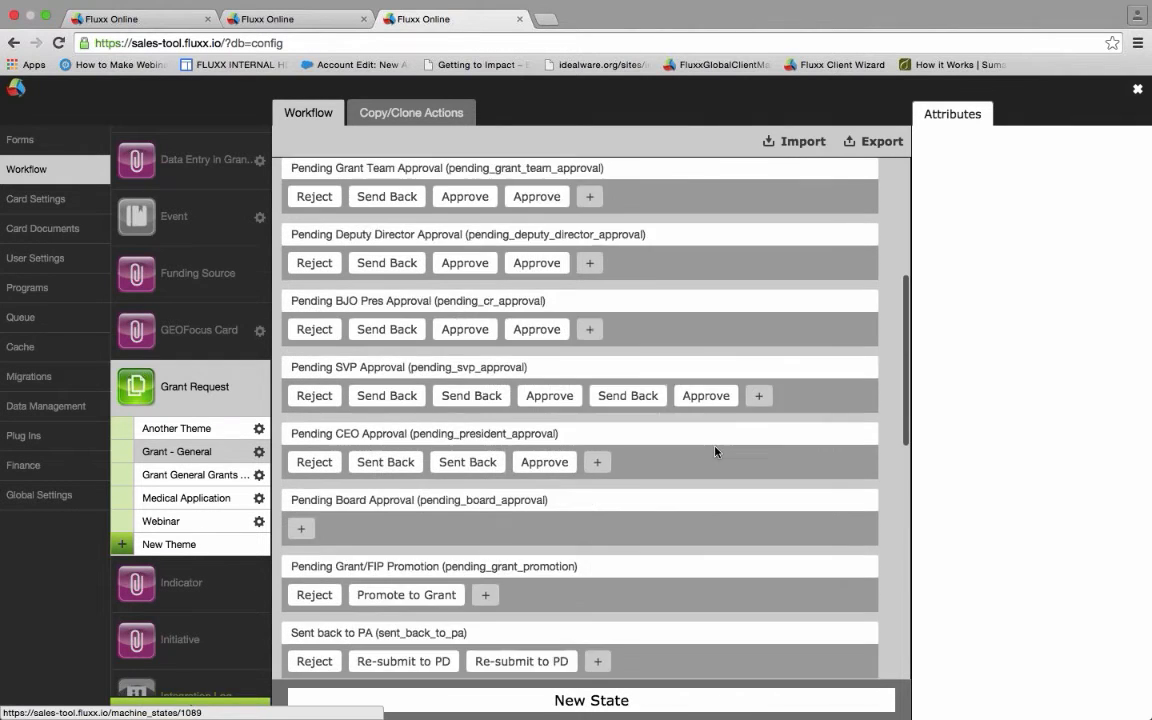
{"action": "scroll", "coordinate": [716, 453], "scroll_direction": "up", "scroll_amount": 9}
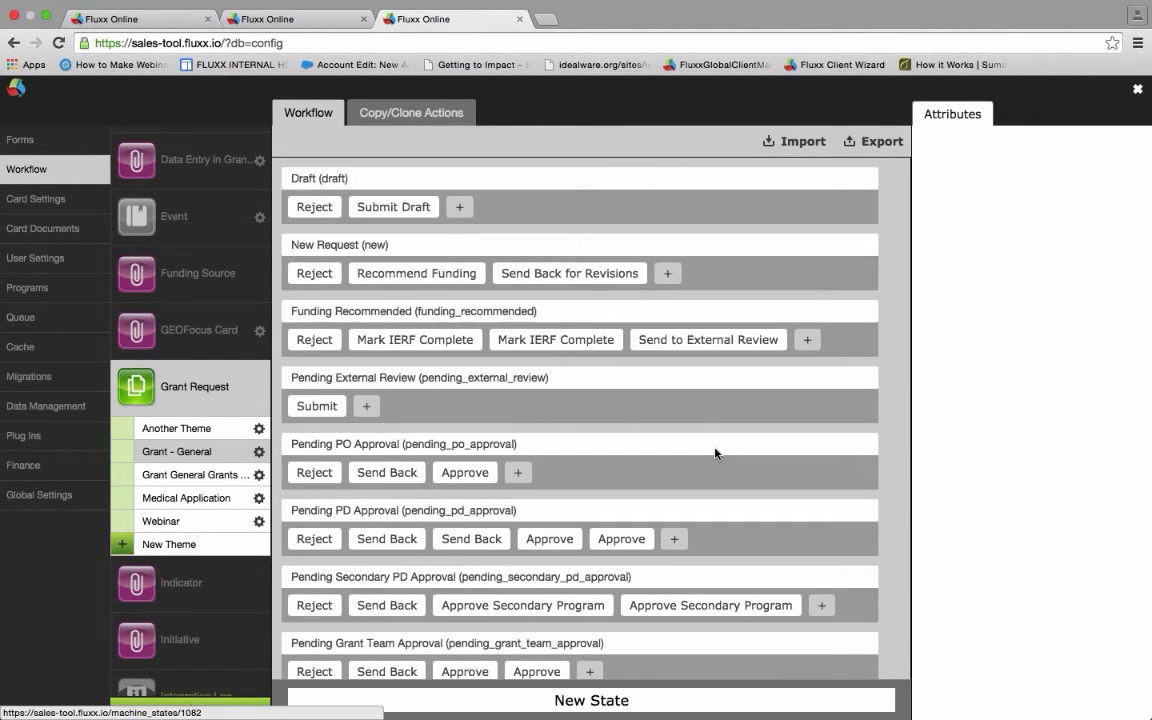
- Create a new state with internal description 'Pending President's Review' and external description 'Pending Review'
{"action": "left_click", "coordinate": [636, 703]}
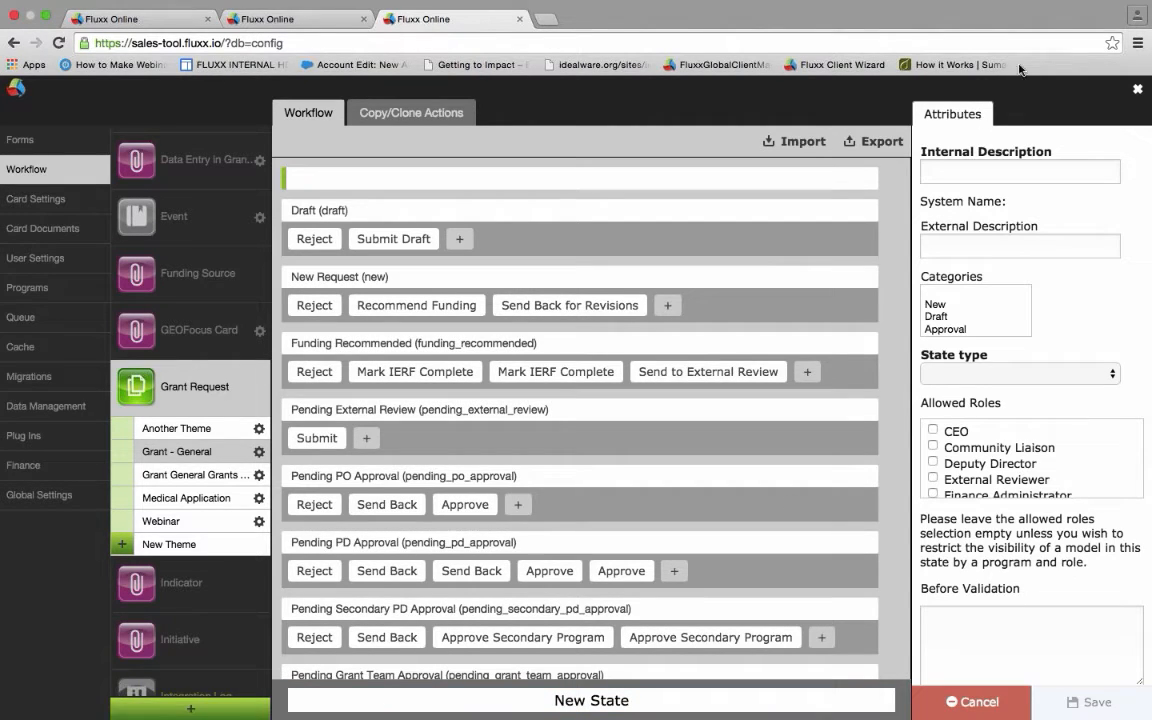
{"action": "left_click", "coordinate": [1005, 168]}
{"action": "type", "text": "Pend"}
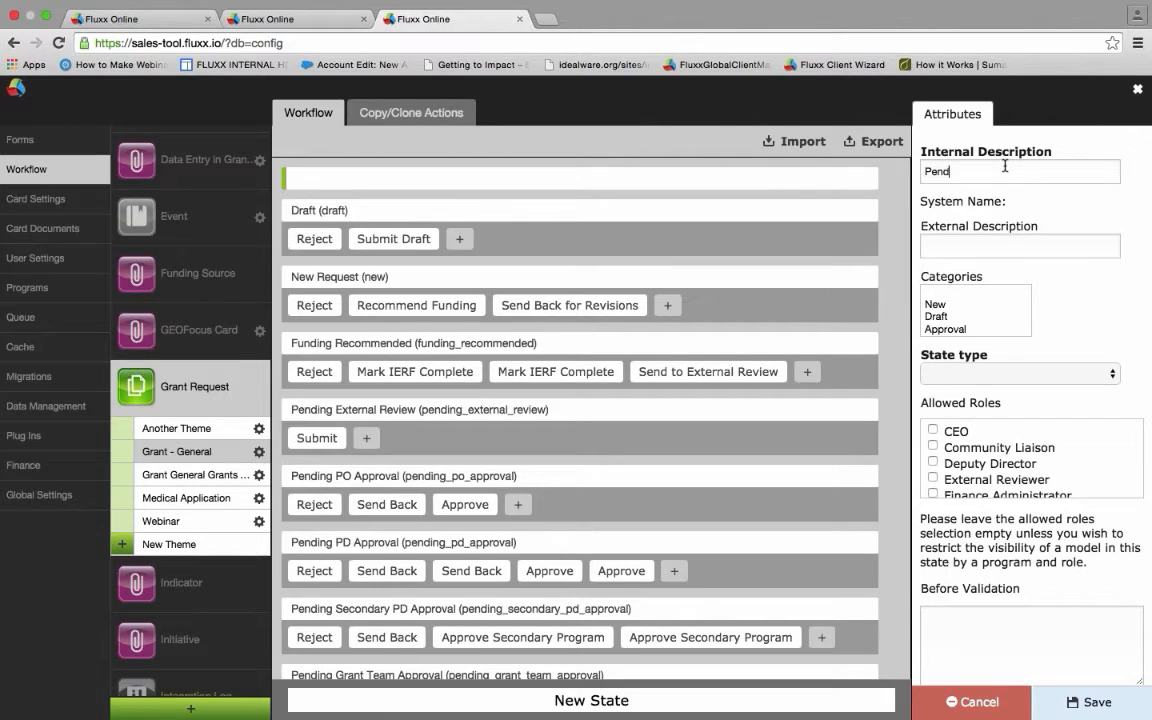
{"action": "type", "text": "ing President's Review"}
{"action": "left_click", "coordinate": [952, 244]}
{"action": "type", "text": "Pending Review"}
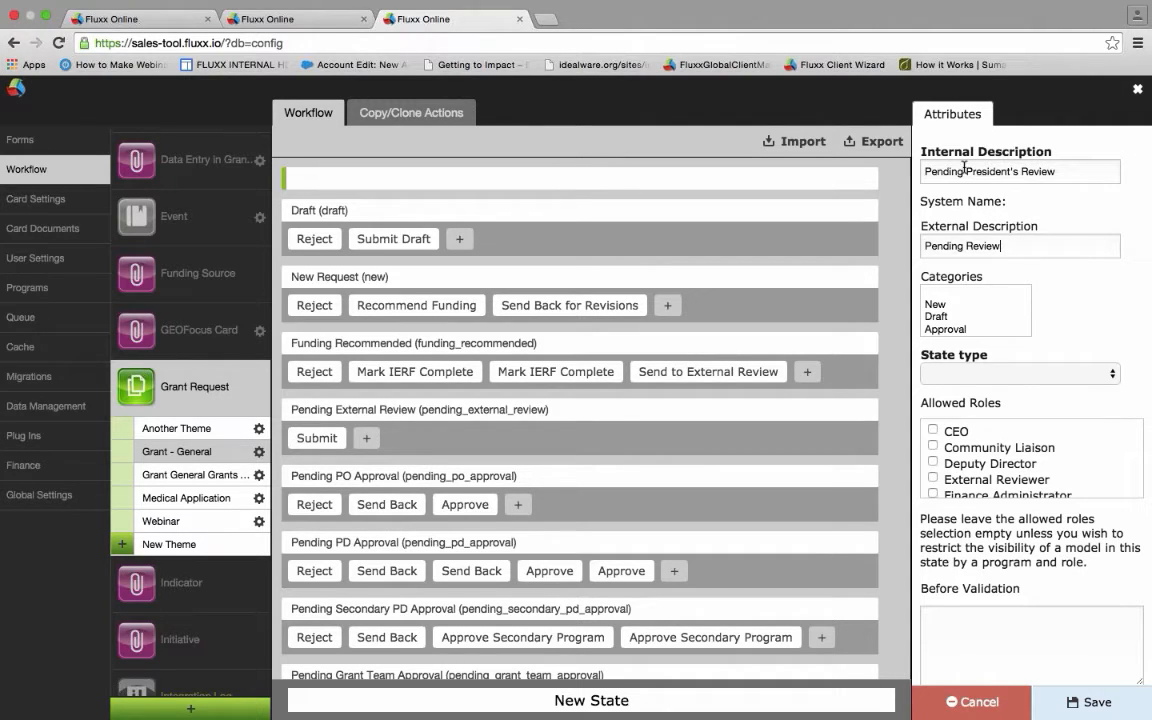
{"action": "left_click_drag", "start_coordinate": [1000, 246], "coordinate": [949, 316]}
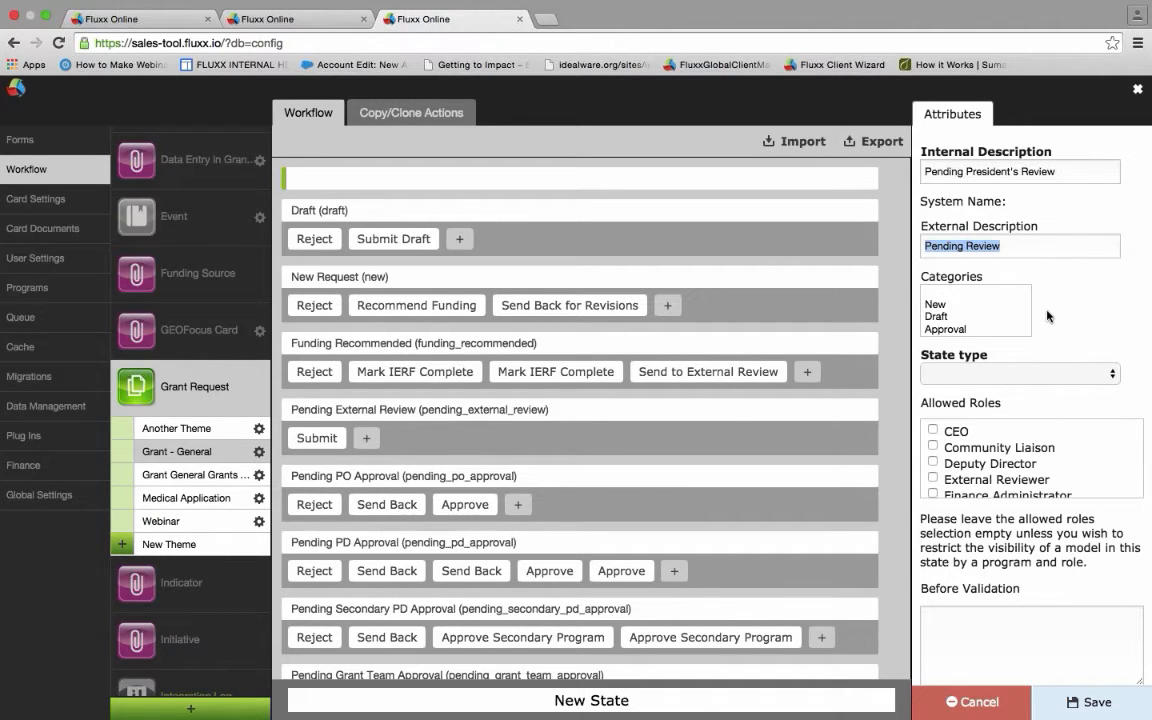
{"action": "scroll", "coordinate": [1035, 313], "scroll_direction": "down", "scroll_amount": 1}
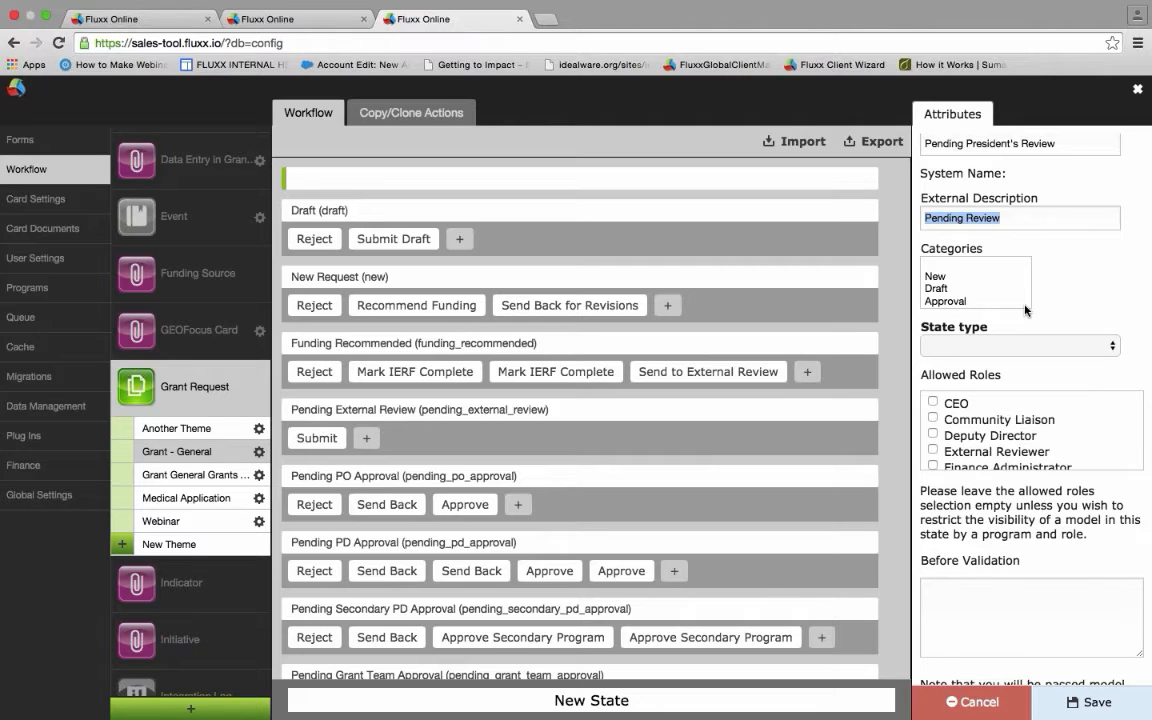
{"action": "scroll", "coordinate": [986, 284], "scroll_direction": "down", "scroll_amount": 3}
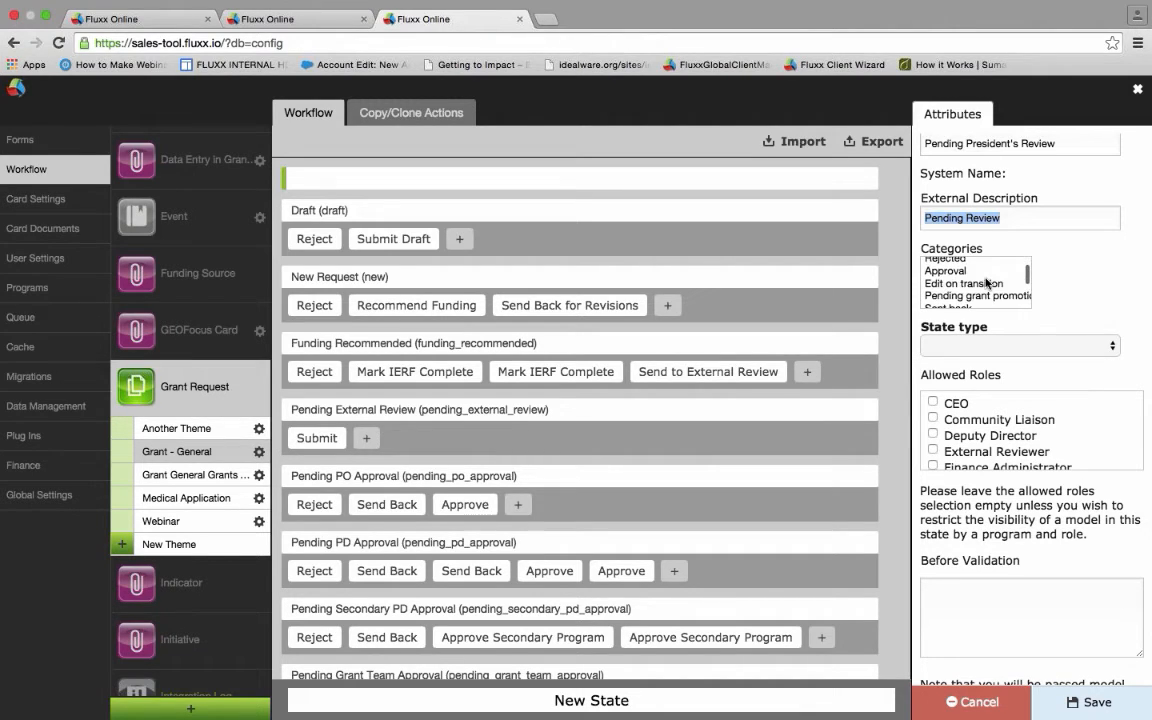
{"action": "scroll", "coordinate": [986, 283], "scroll_direction": "down", "scroll_amount": 1}
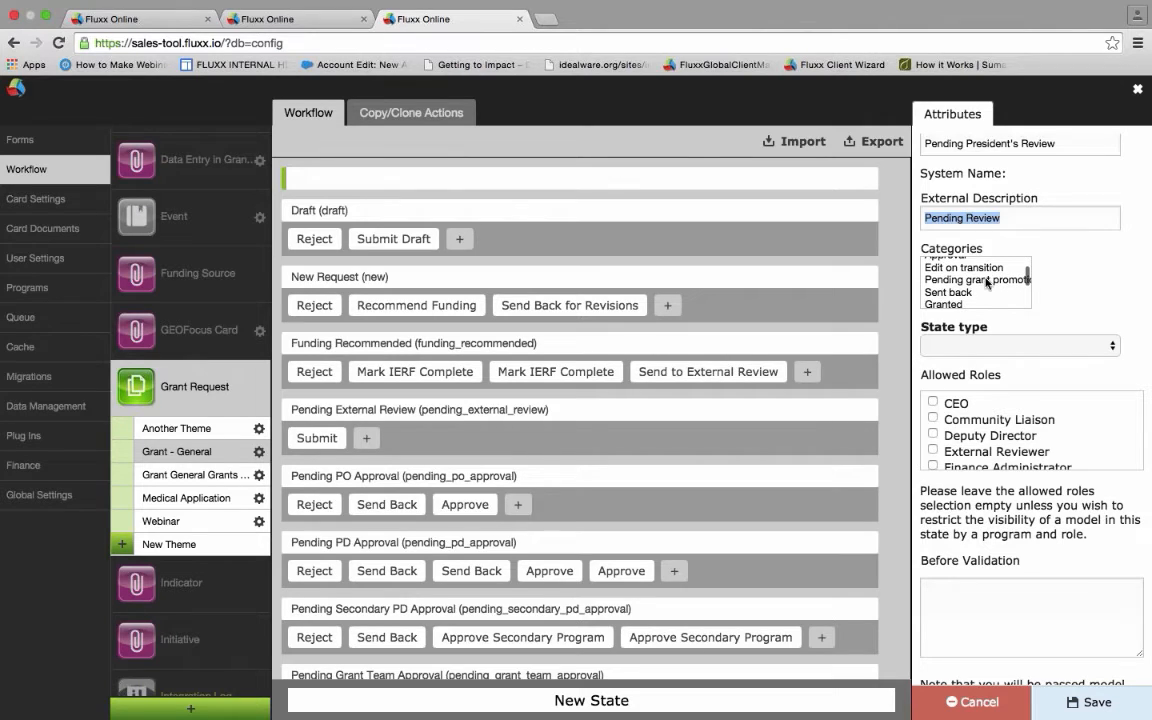
- Select Pending grant promotion in the new state's Categories list
{"action": "scroll", "coordinate": [986, 283], "scroll_direction": "down", "scroll_amount": 2}
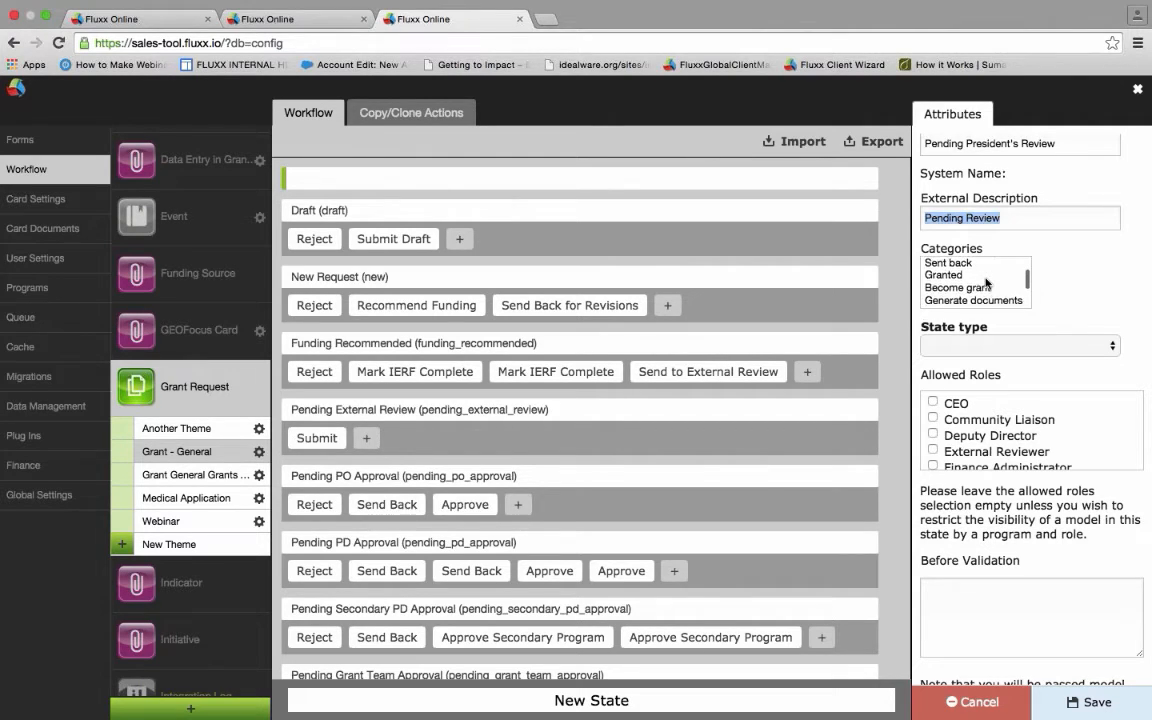
{"action": "scroll", "coordinate": [986, 283], "scroll_direction": "down", "scroll_amount": 1}
{"action": "scroll", "coordinate": [986, 283], "scroll_direction": "down", "scroll_amount": 1}
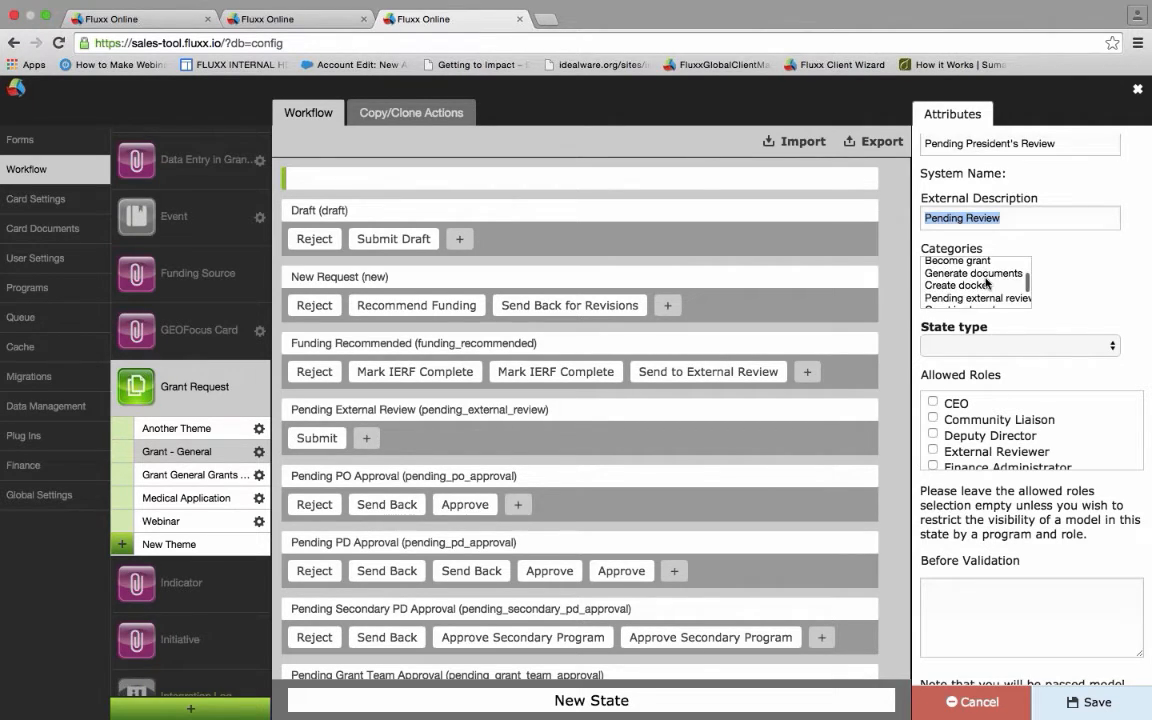
{"action": "scroll", "coordinate": [986, 283], "scroll_direction": "down", "scroll_amount": 2}
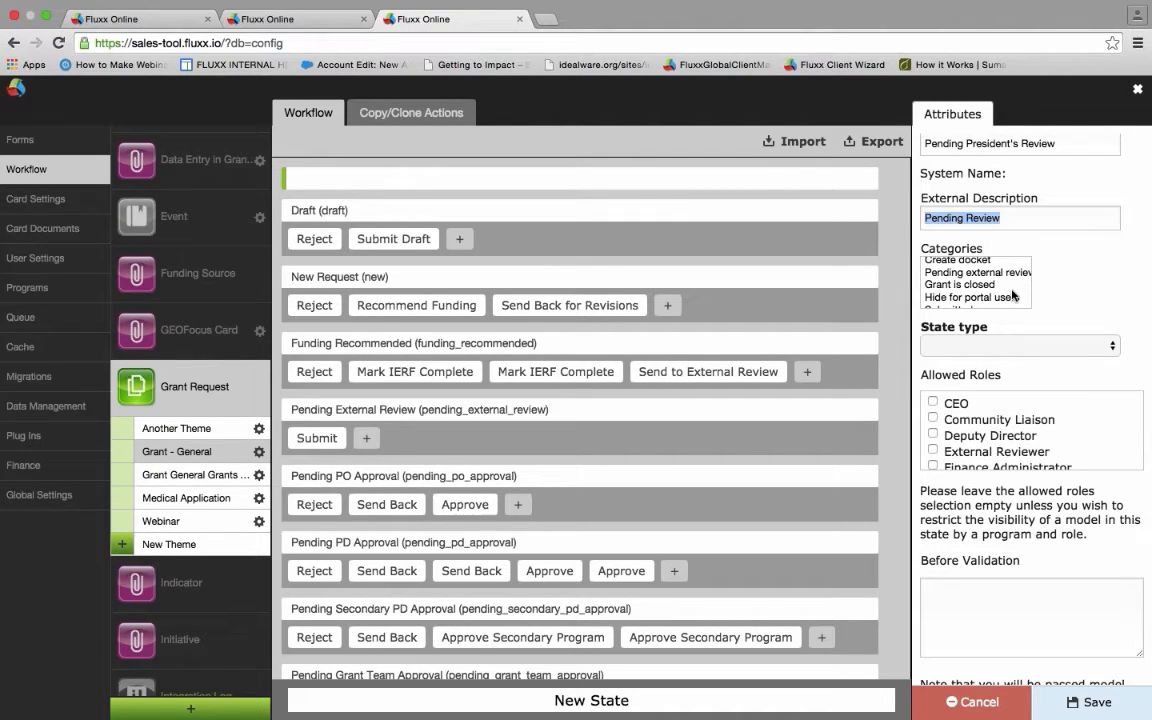
{"action": "scroll", "coordinate": [1013, 295], "scroll_direction": "down", "scroll_amount": 3}
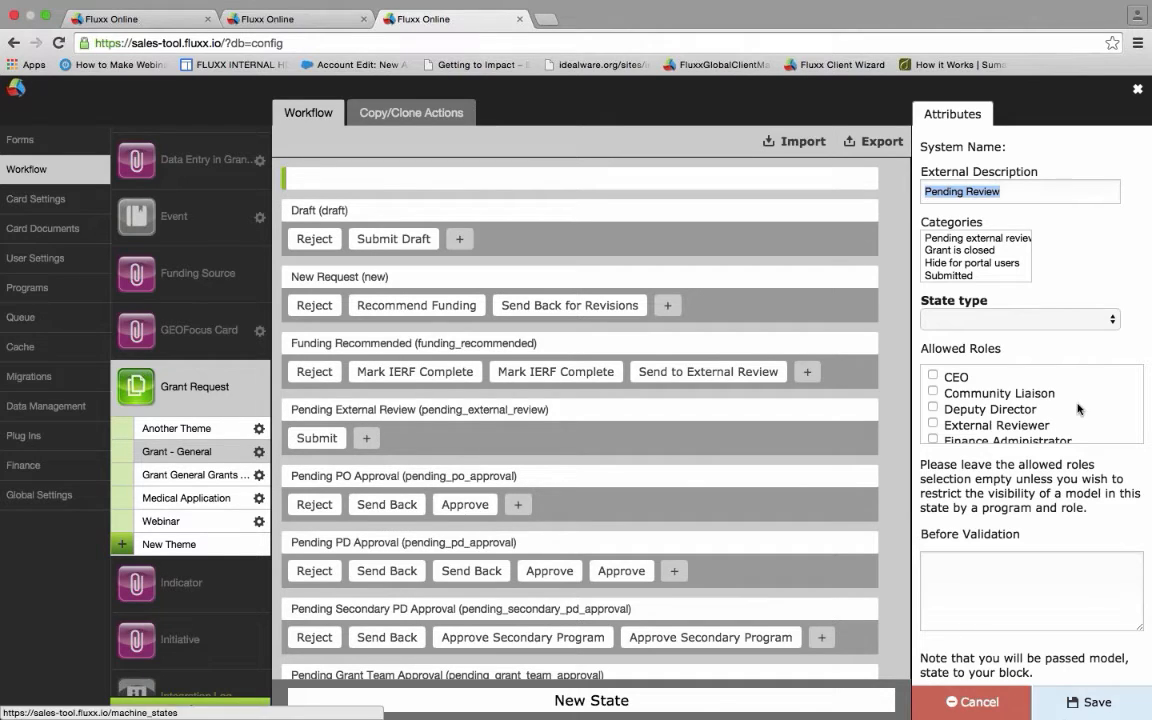
{"action": "scroll", "coordinate": [984, 257], "scroll_direction": "down", "scroll_amount": 1}
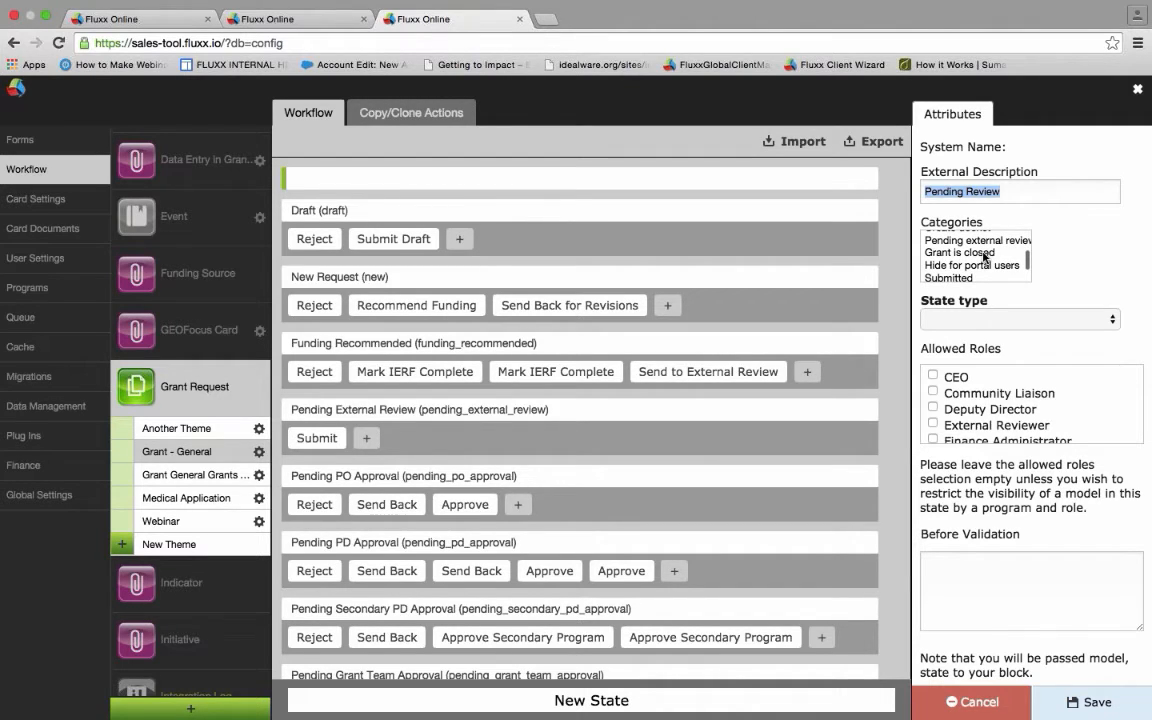
{"action": "scroll", "coordinate": [984, 257], "scroll_direction": "up", "scroll_amount": 1}
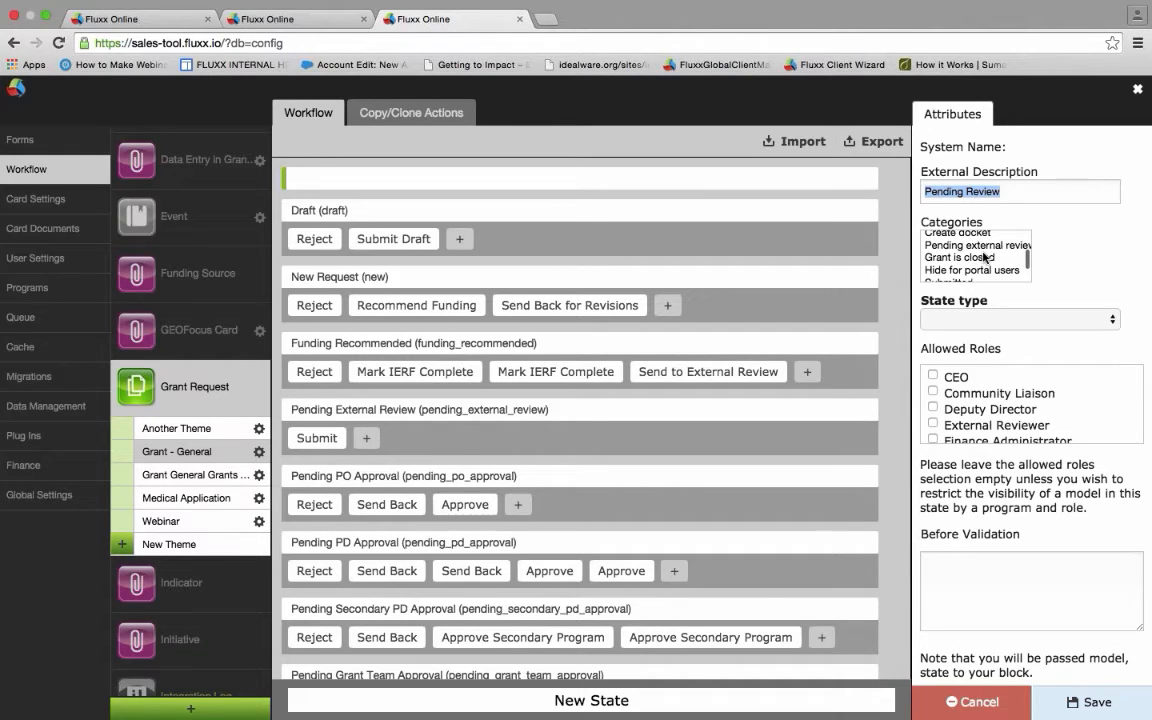
{"action": "scroll", "coordinate": [984, 257], "scroll_direction": "up", "scroll_amount": 1}
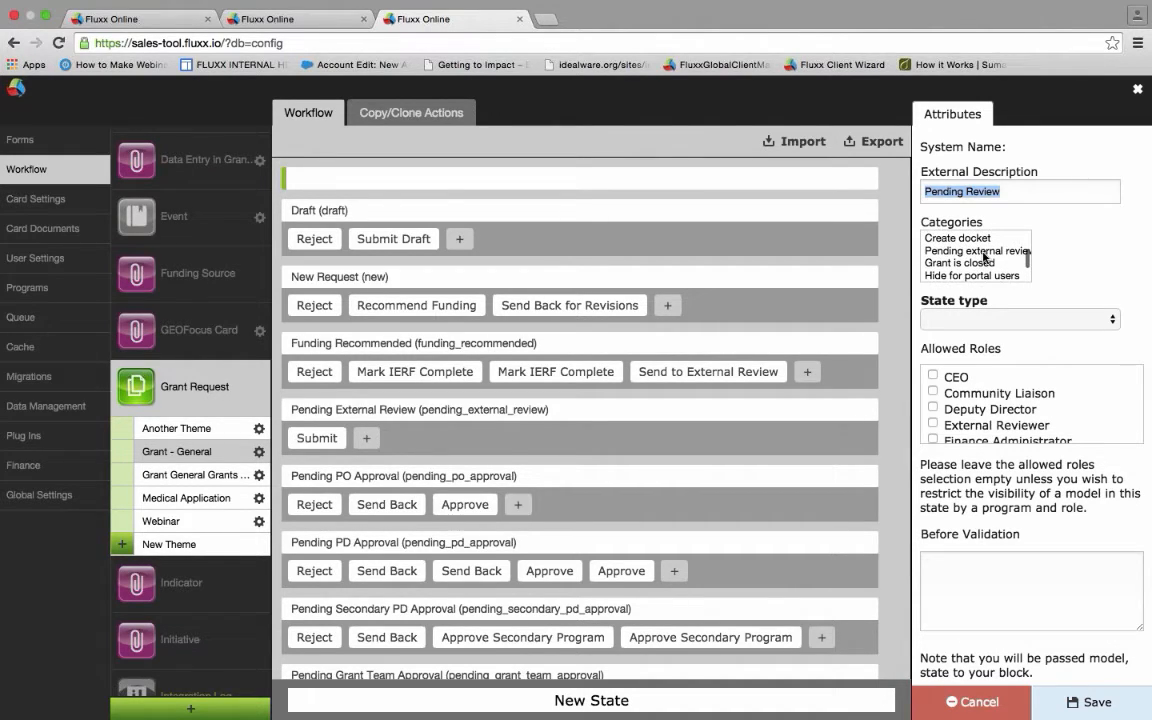
{"action": "scroll", "coordinate": [984, 257], "scroll_direction": "up", "scroll_amount": 3}
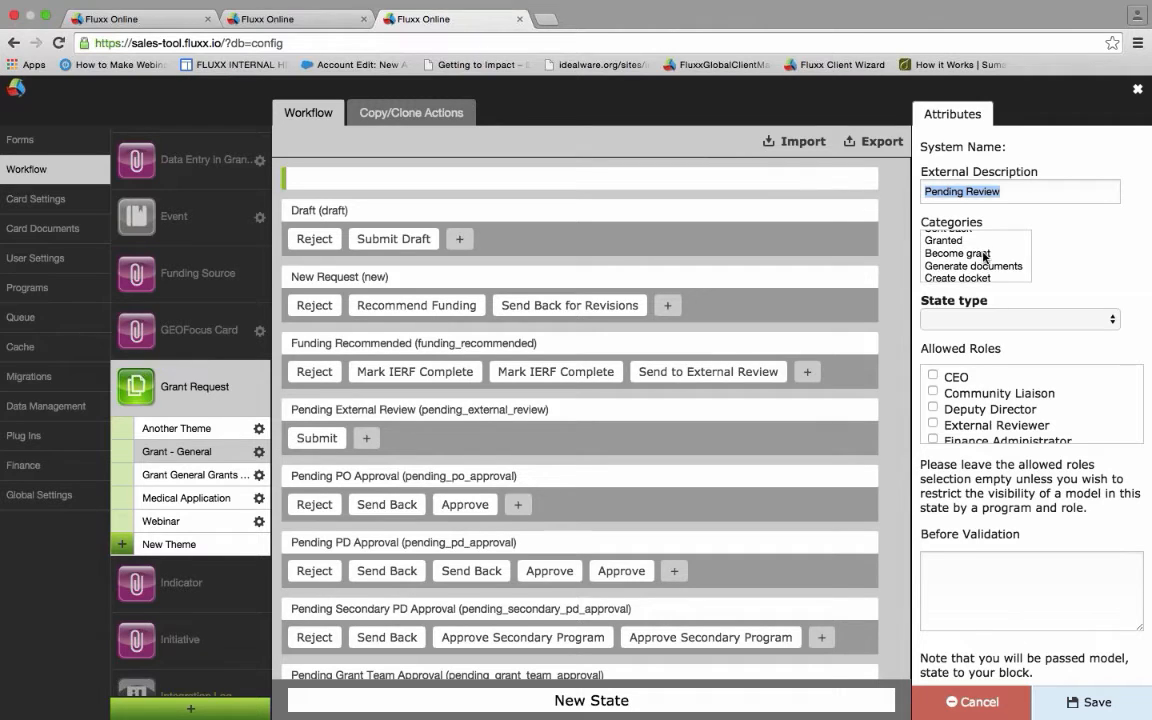
{"action": "scroll", "coordinate": [984, 257], "scroll_direction": "up", "scroll_amount": 1}
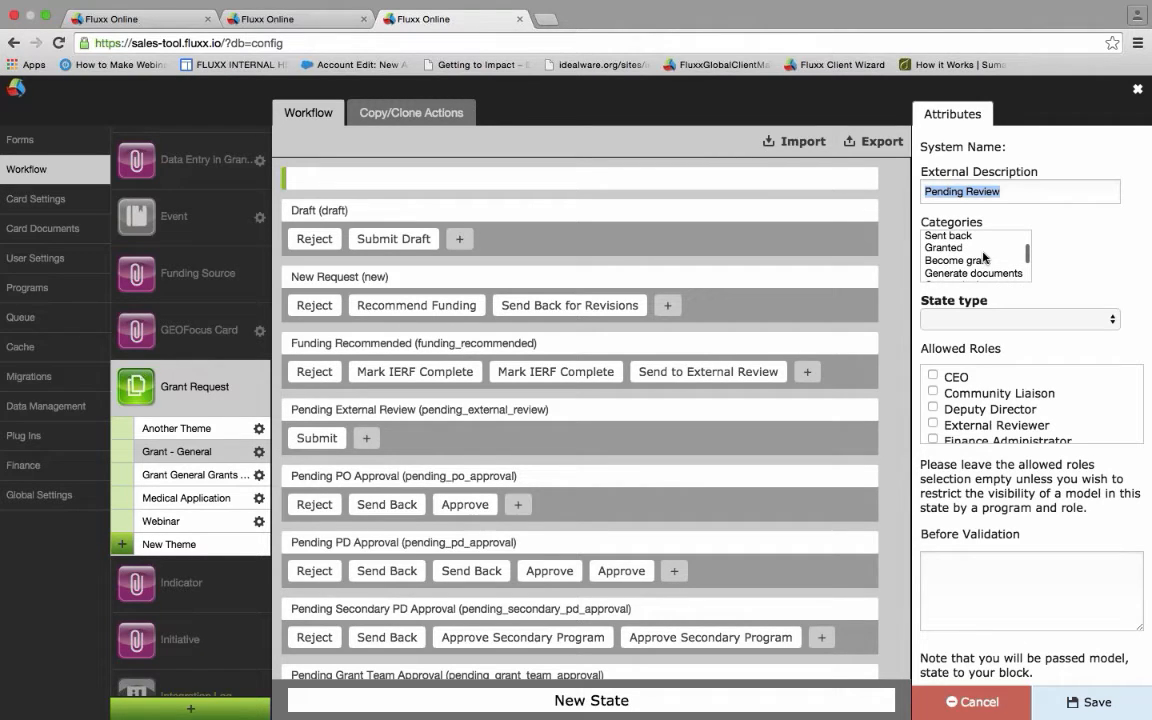
{"action": "scroll", "coordinate": [984, 257], "scroll_direction": "up", "scroll_amount": 5}
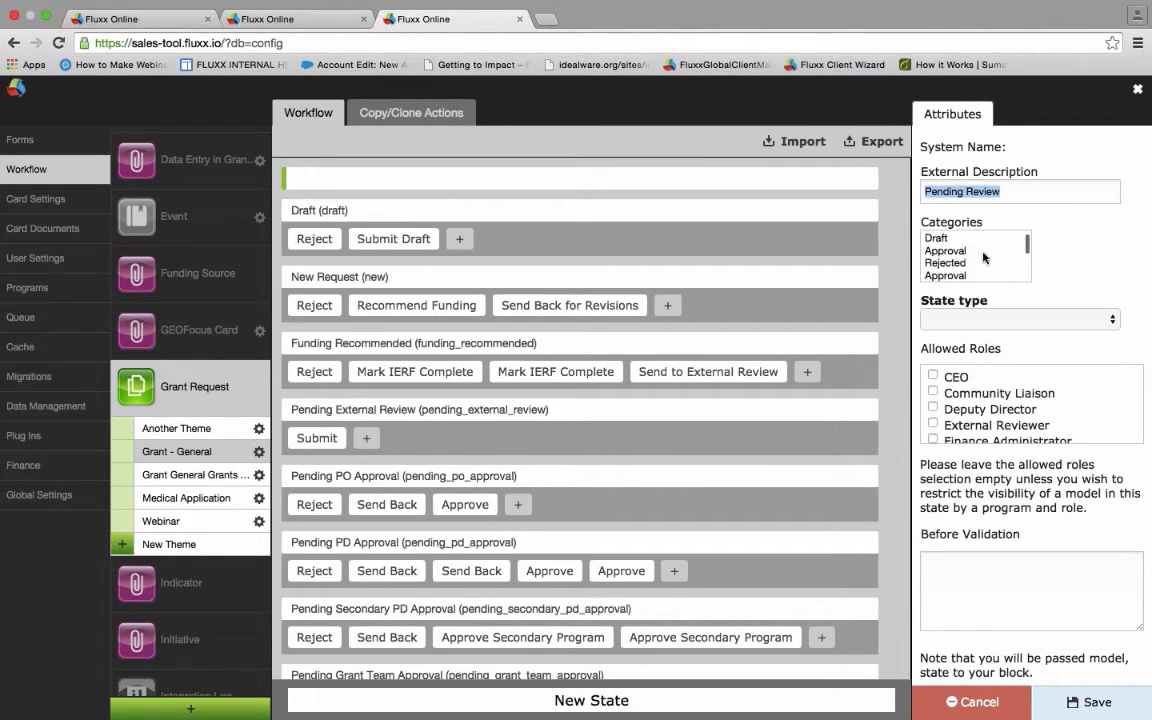
{"action": "scroll", "coordinate": [984, 257], "scroll_direction": "up", "scroll_amount": 3}
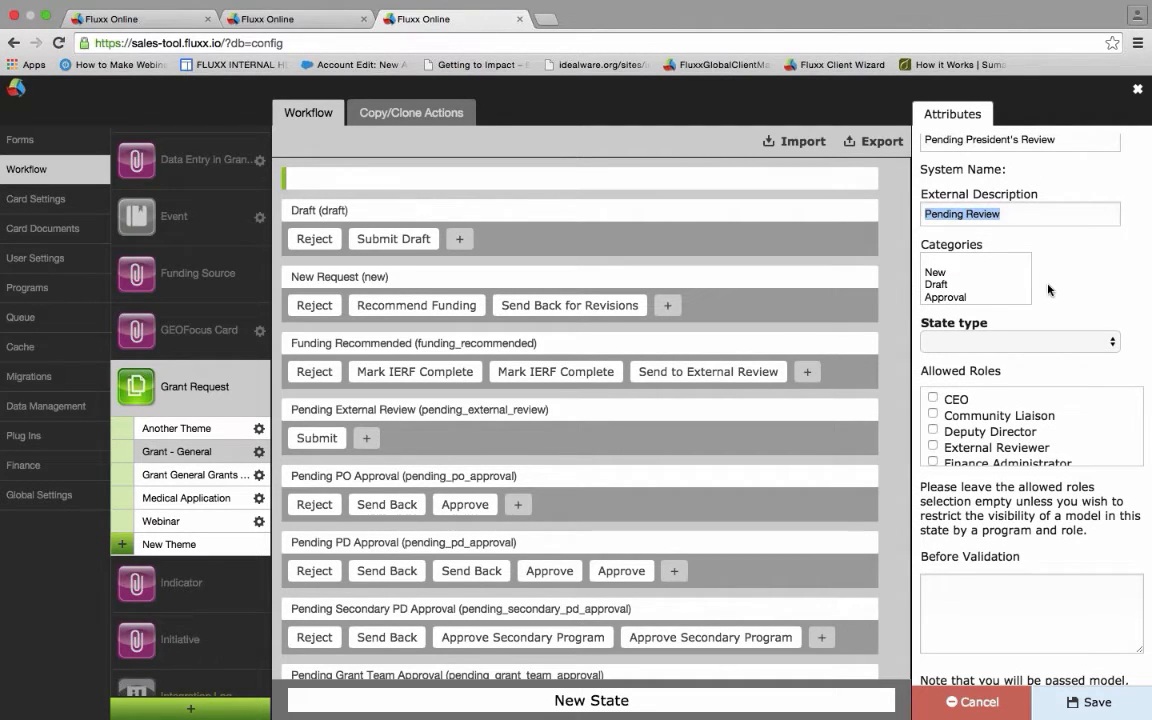
{"action": "scroll", "coordinate": [957, 288], "scroll_direction": "down", "scroll_amount": 5}
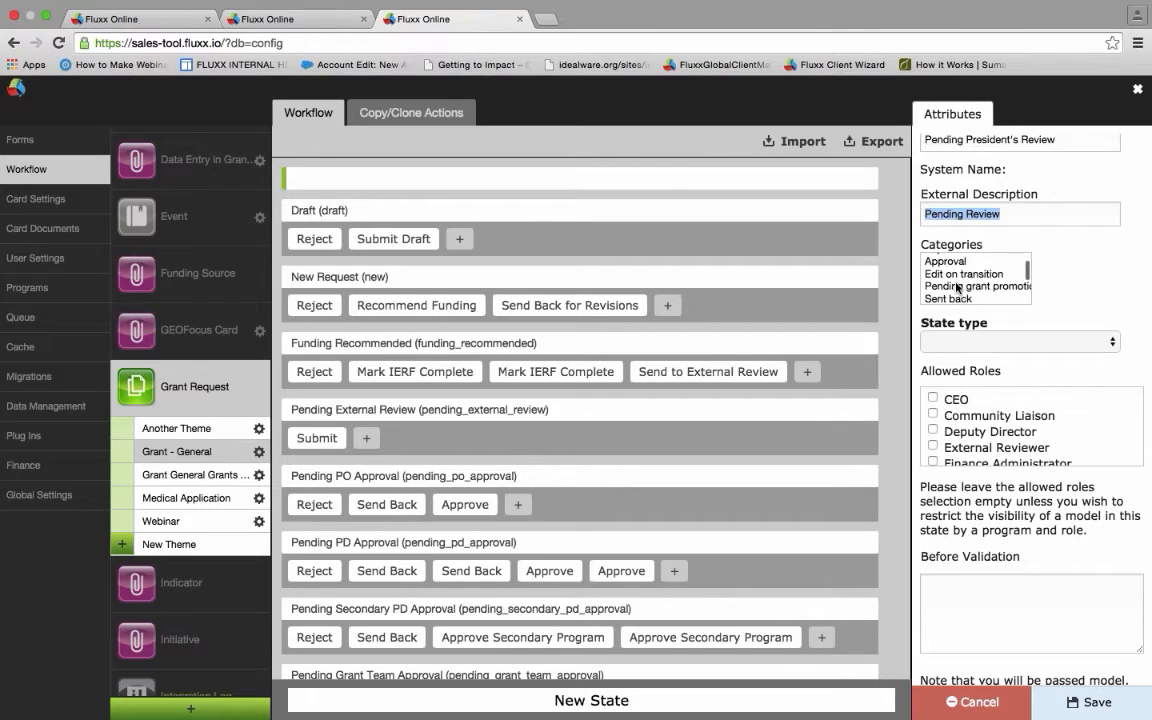
{"action": "left_click", "coordinate": [961, 260]}
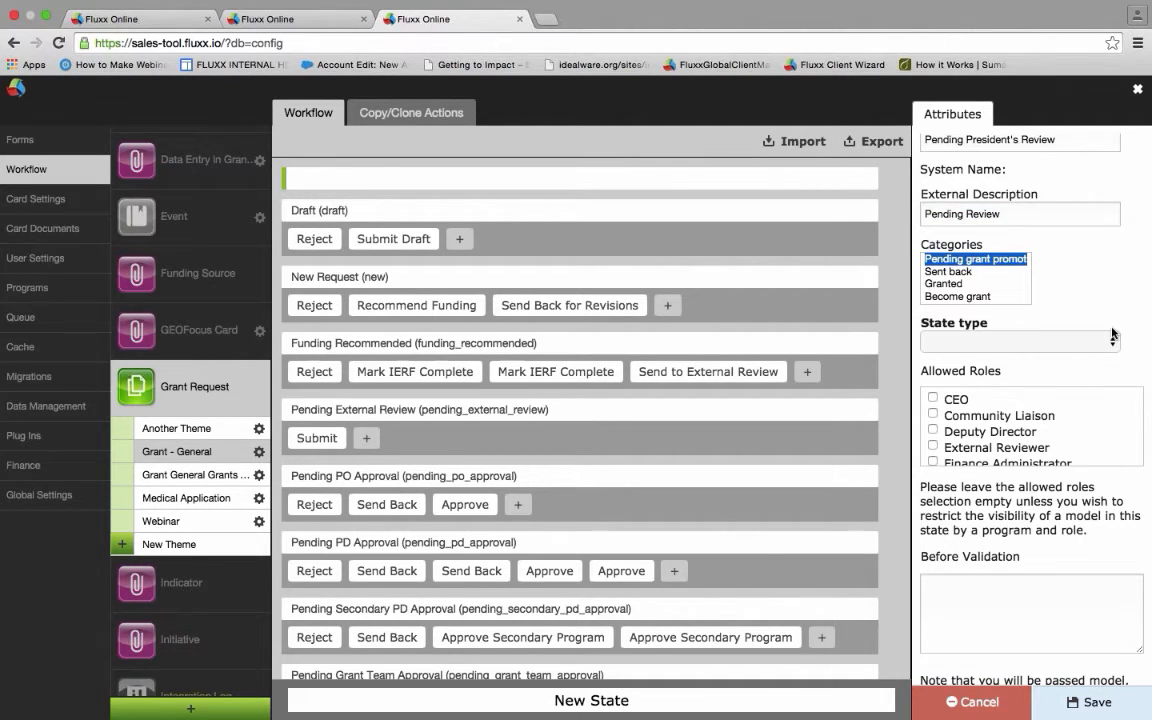
{"action": "scroll", "coordinate": [1110, 330], "scroll_direction": "down", "scroll_amount": 2}
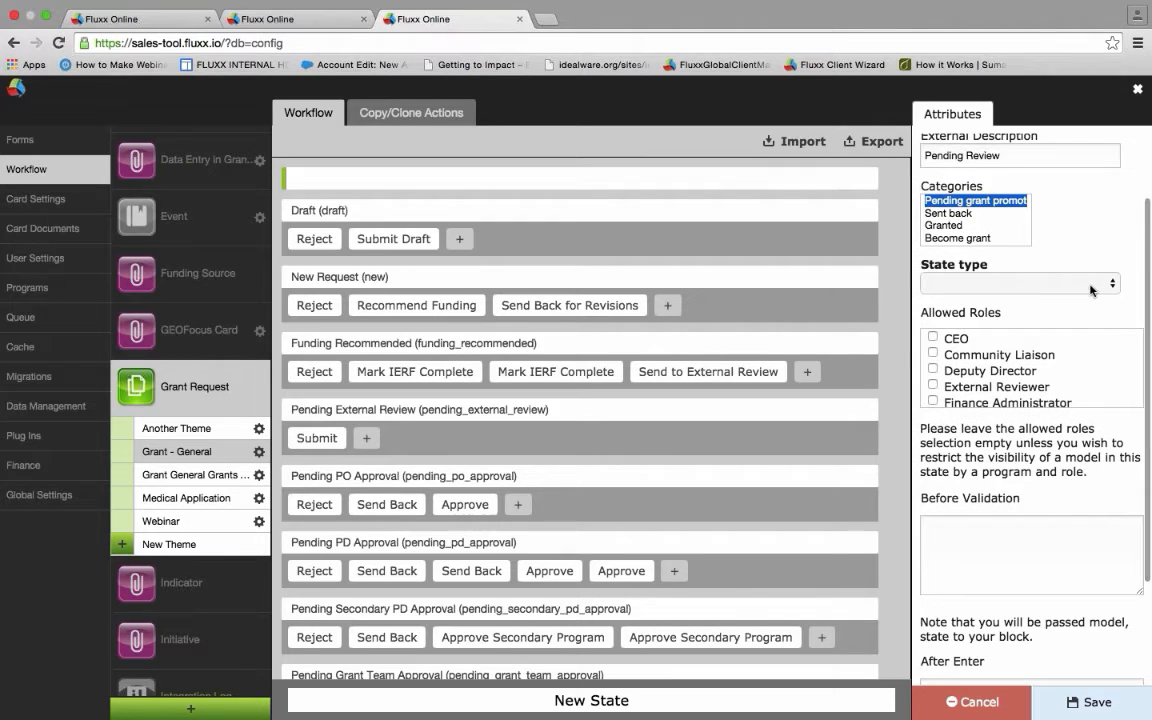
- Choose Workflow as the Pending President's Review state type
{"action": "left_click", "coordinate": [1100, 286]}
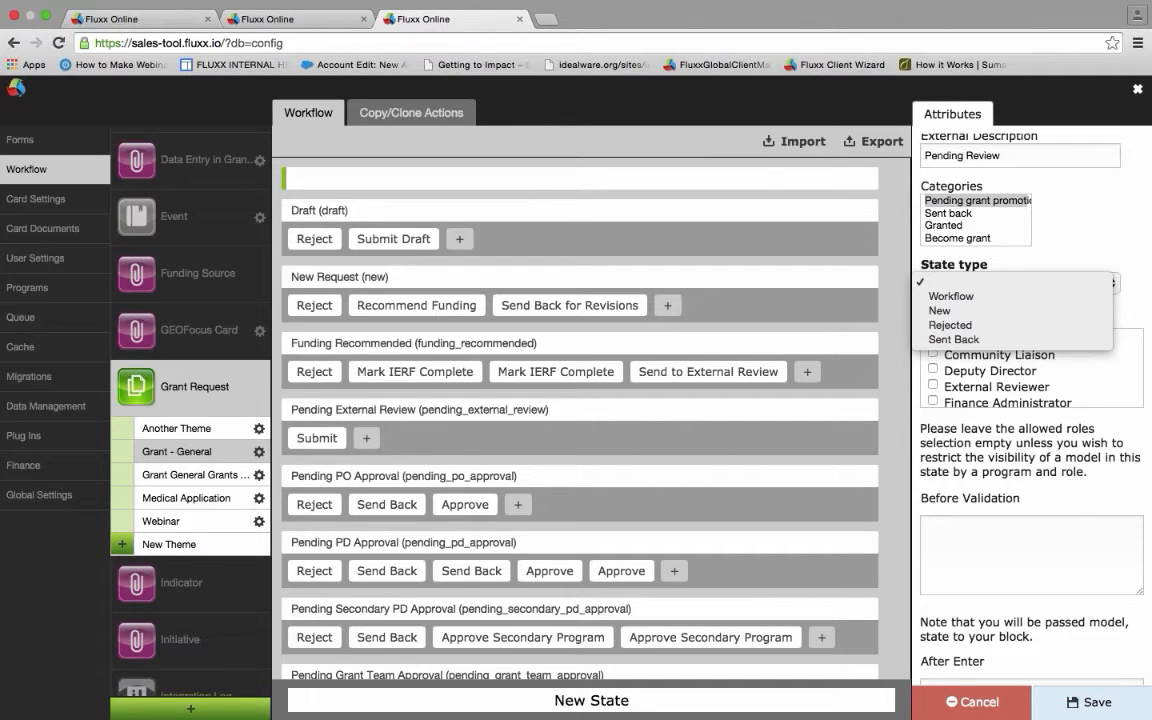
{"action": "key", "text": "Escape"}
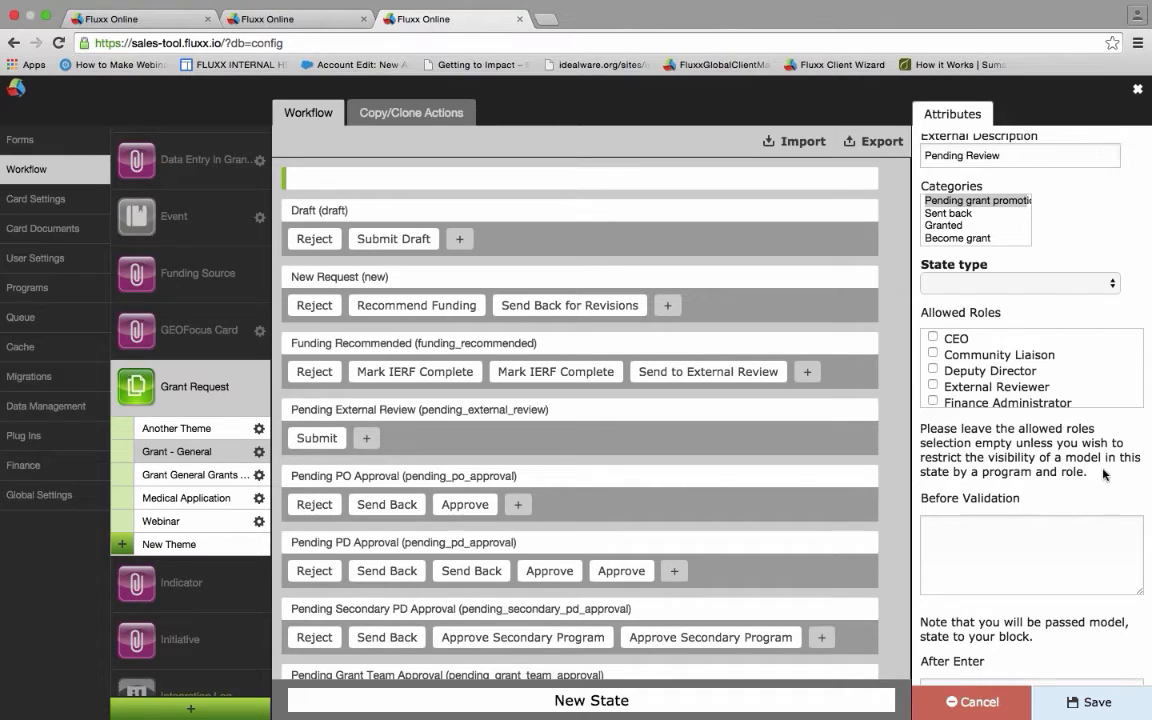
{"action": "left_click", "coordinate": [1054, 283]}
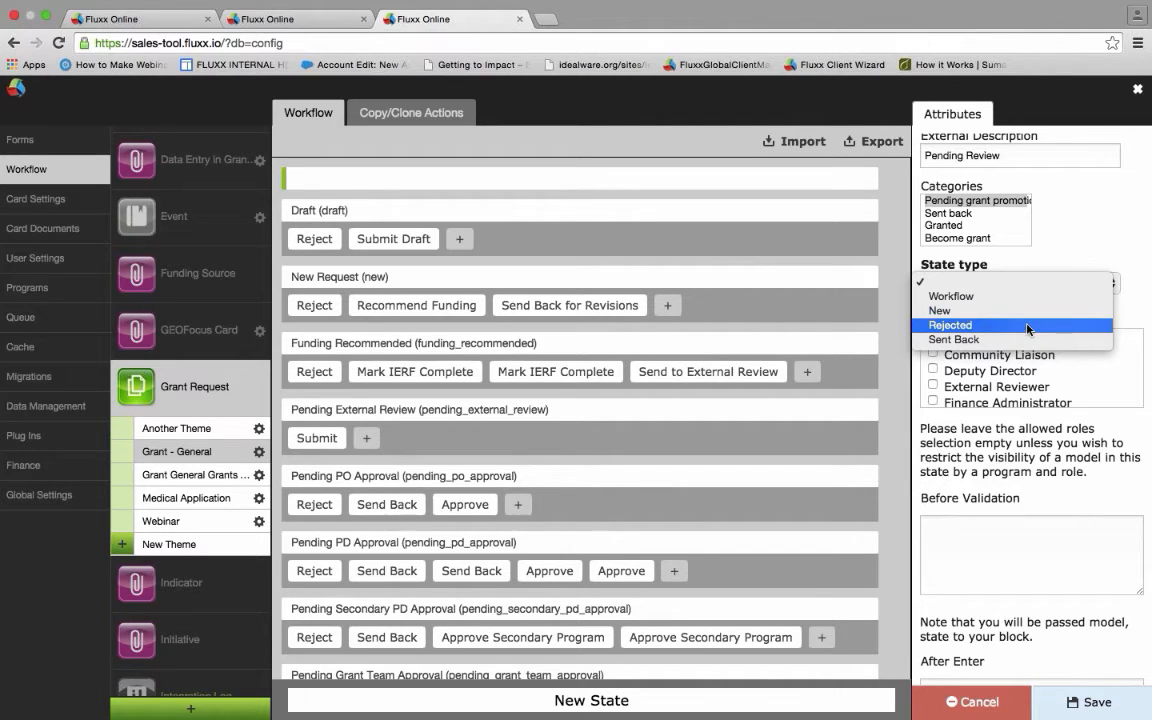
{"action": "left_click", "coordinate": [1030, 296]}
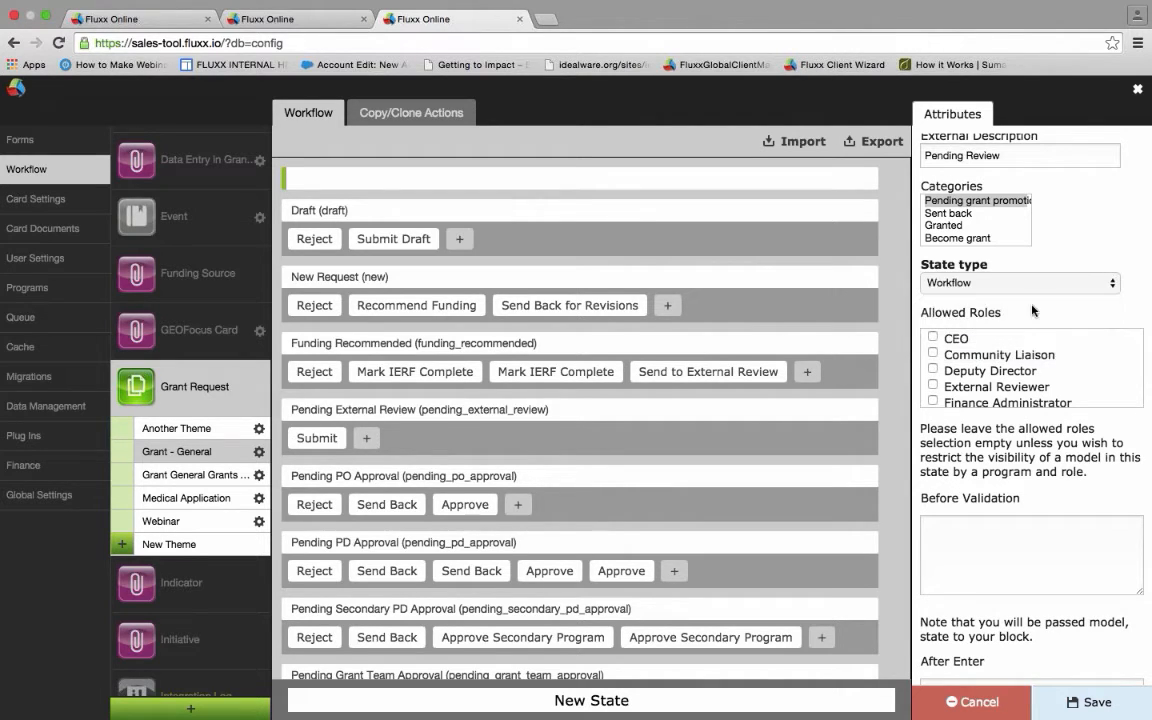
{"action": "scroll", "coordinate": [1033, 311], "scroll_direction": "down", "scroll_amount": 1}
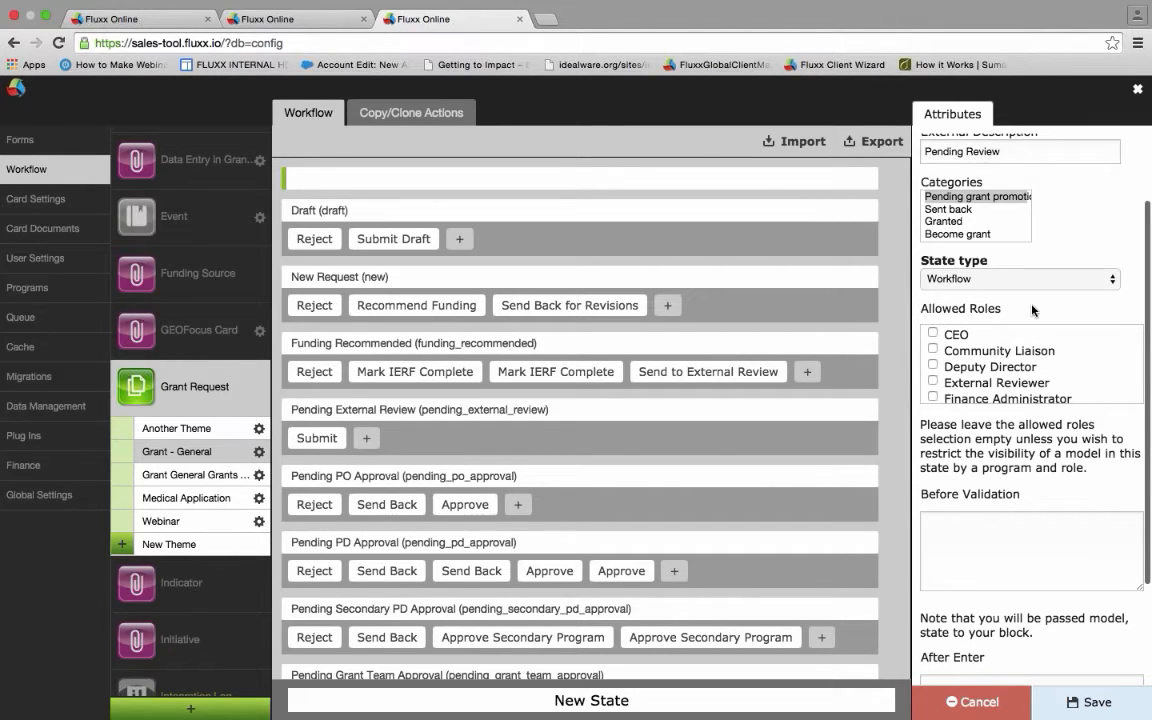
{"action": "scroll", "coordinate": [1040, 310], "scroll_direction": "down", "scroll_amount": 2}
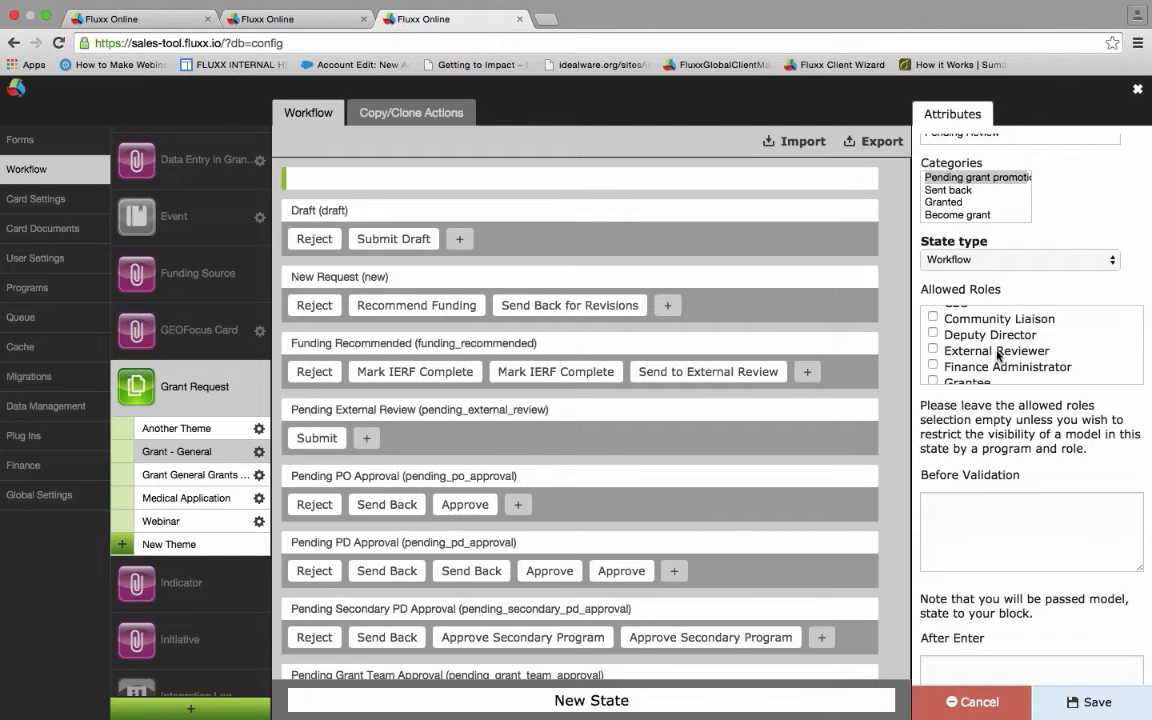
- Leave Allowed Roles empty, unticking Program Director after briefly ticking it
{"action": "scroll", "coordinate": [997, 354], "scroll_direction": "down", "scroll_amount": 3}
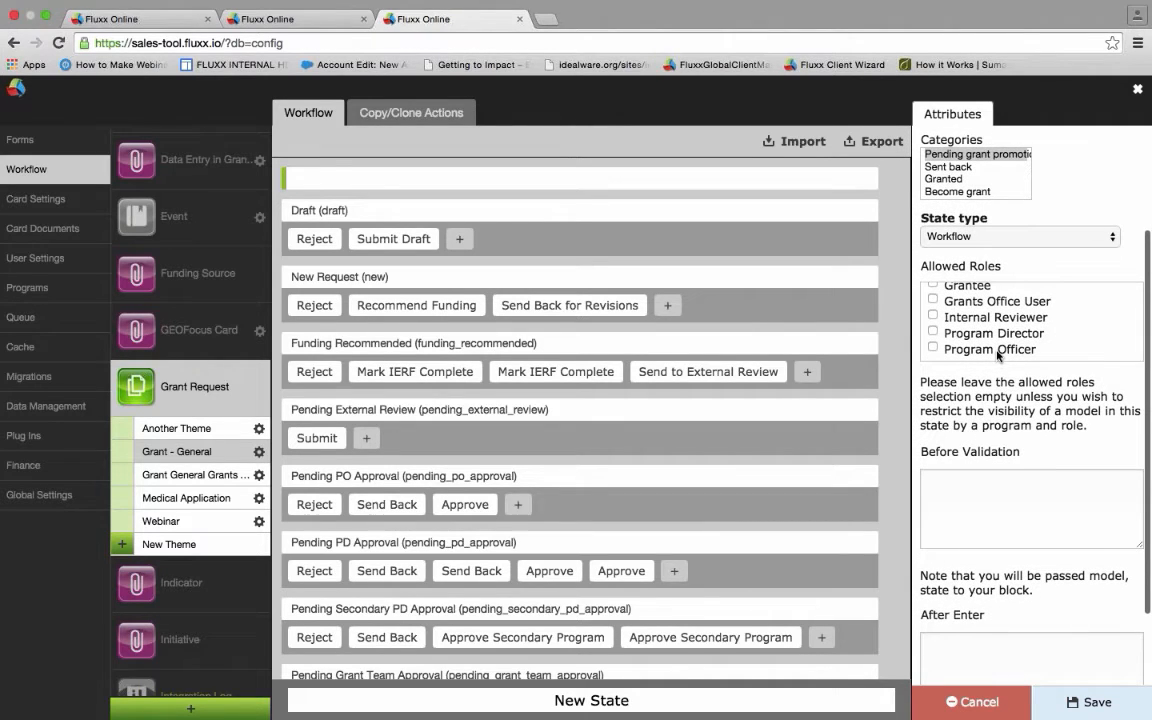
{"action": "scroll", "coordinate": [997, 354], "scroll_direction": "down", "scroll_amount": 1}
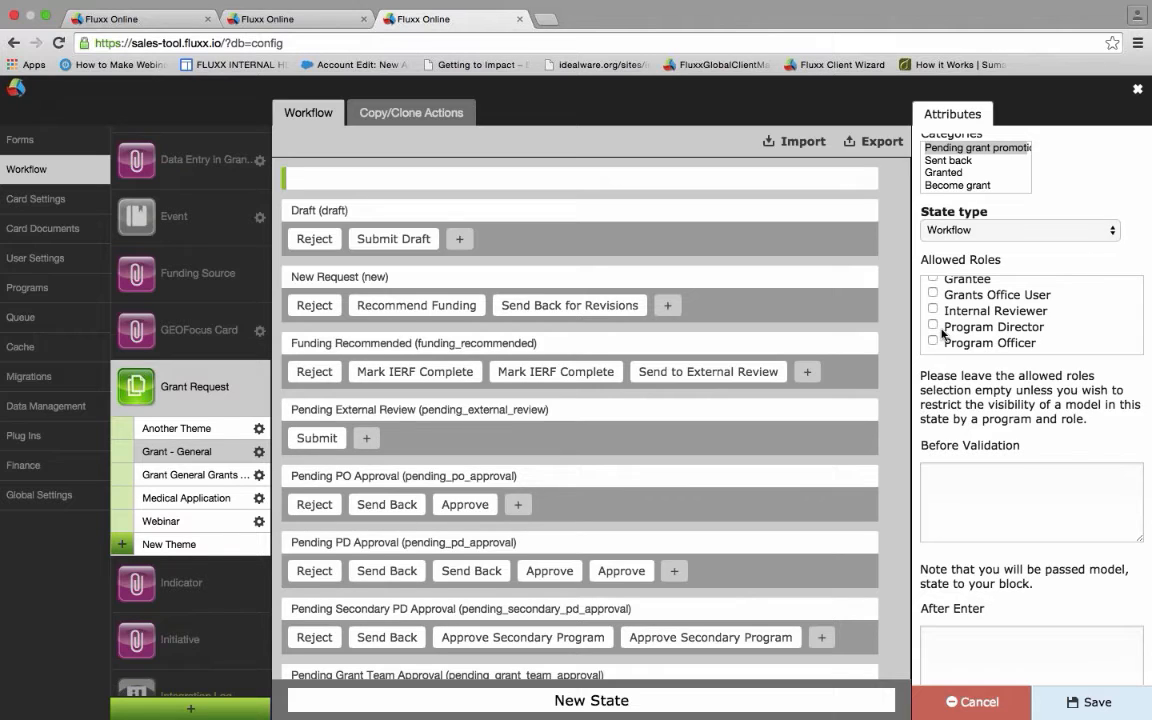
{"action": "left_click", "coordinate": [933, 327]}
{"action": "left_click", "coordinate": [934, 327]}
{"action": "left_click_drag", "start_coordinate": [960, 377], "coordinate": [1041, 400]}
{"action": "left_click", "coordinate": [1062, 436]}
- Save the new Pending President's Review state
{"action": "scroll", "coordinate": [1008, 328], "scroll_direction": "up", "scroll_amount": 1}
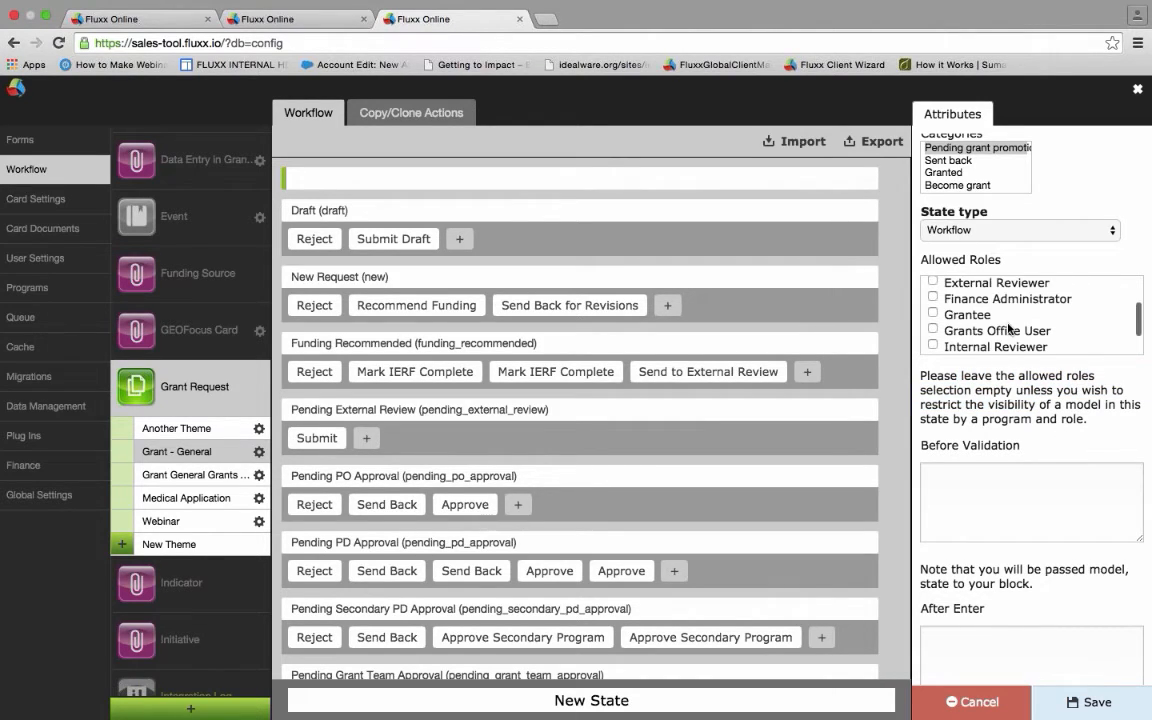
{"action": "scroll", "coordinate": [1008, 328], "scroll_direction": "up", "scroll_amount": 2}
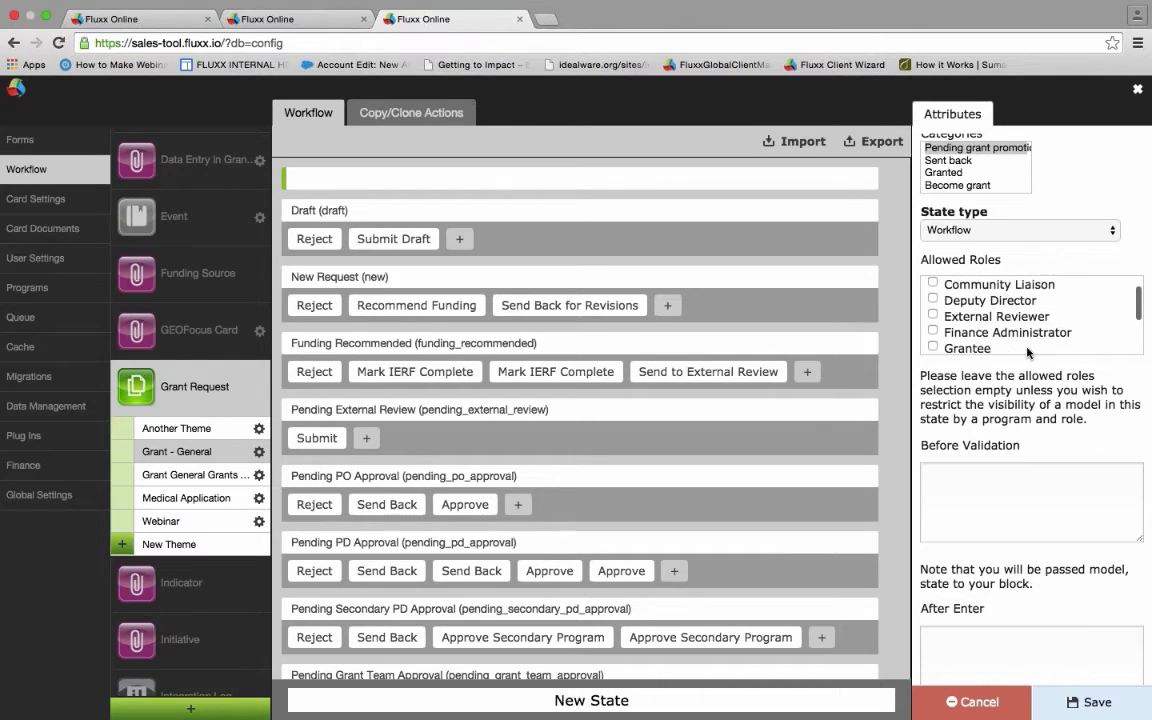
{"action": "left_click", "coordinate": [1091, 712]}
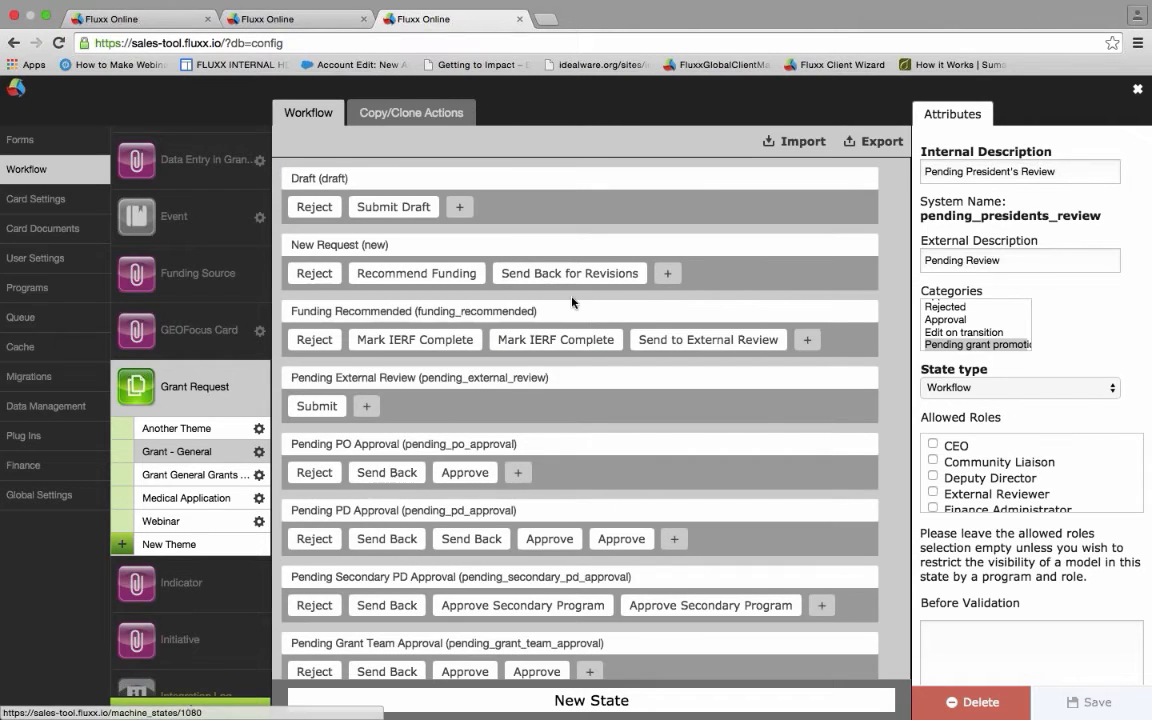
- Scroll to Pending President's Review at the bottom of the workflow list and add an event to it
{"action": "left_click", "coordinate": [461, 207]}
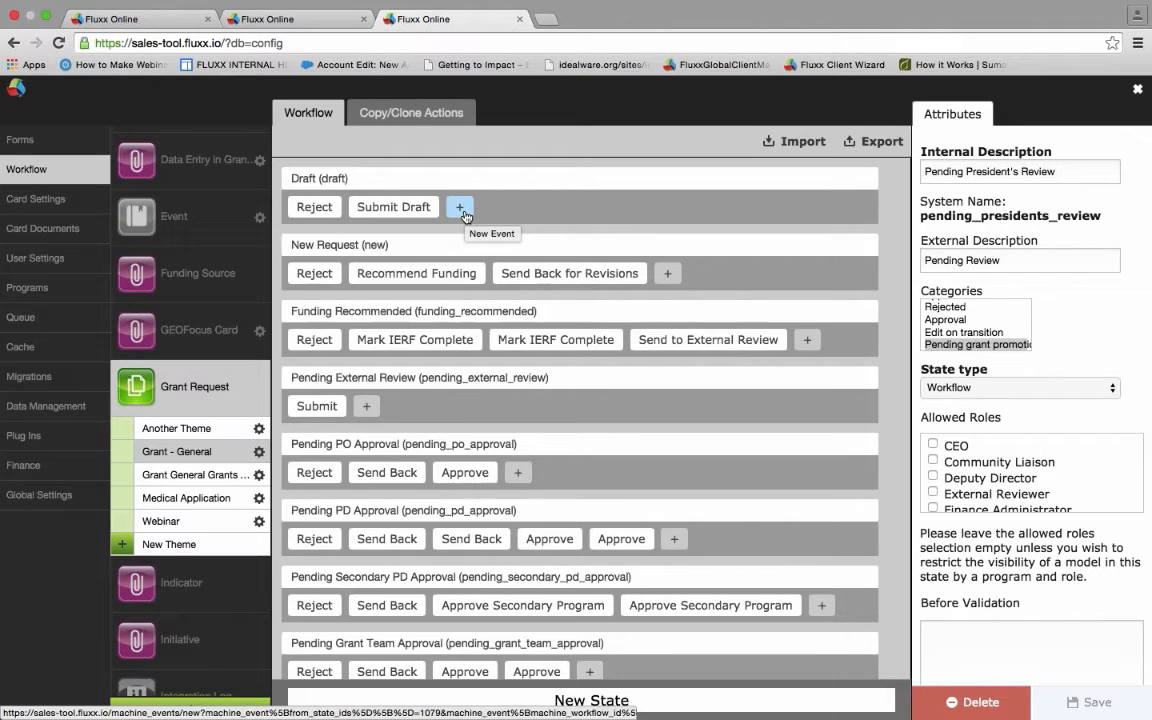
{"action": "scroll", "coordinate": [487, 322], "scroll_direction": "down", "scroll_amount": 3}
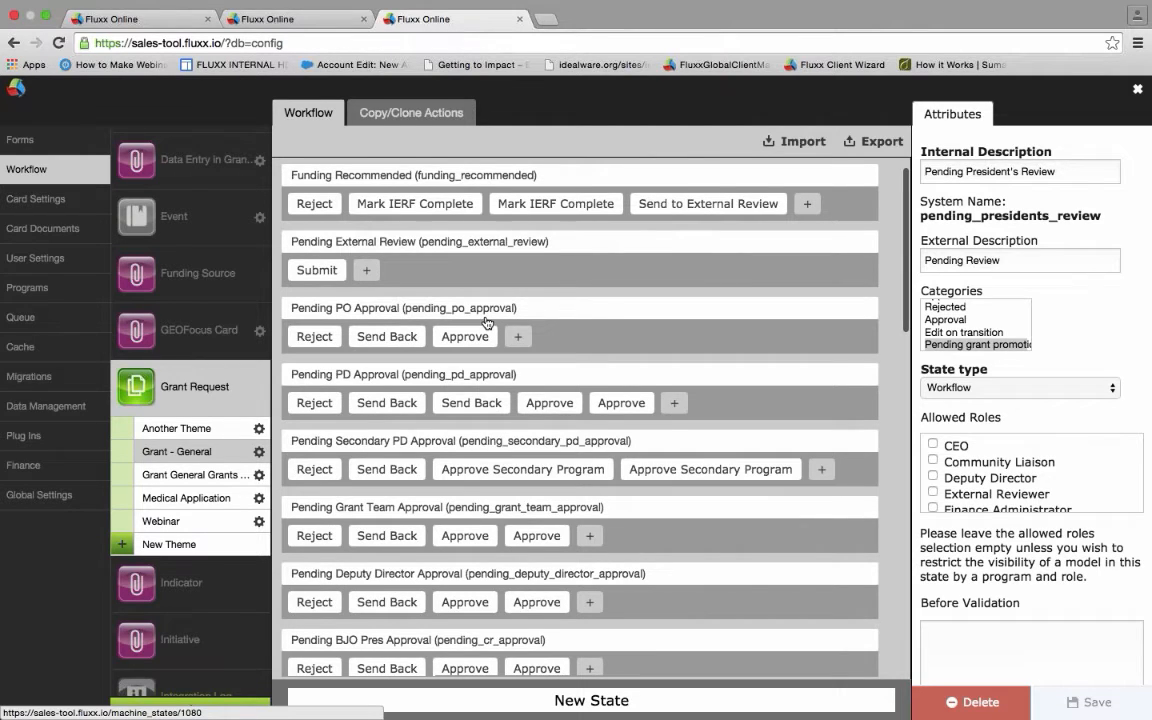
{"action": "scroll", "coordinate": [487, 322], "scroll_direction": "down", "scroll_amount": 20}
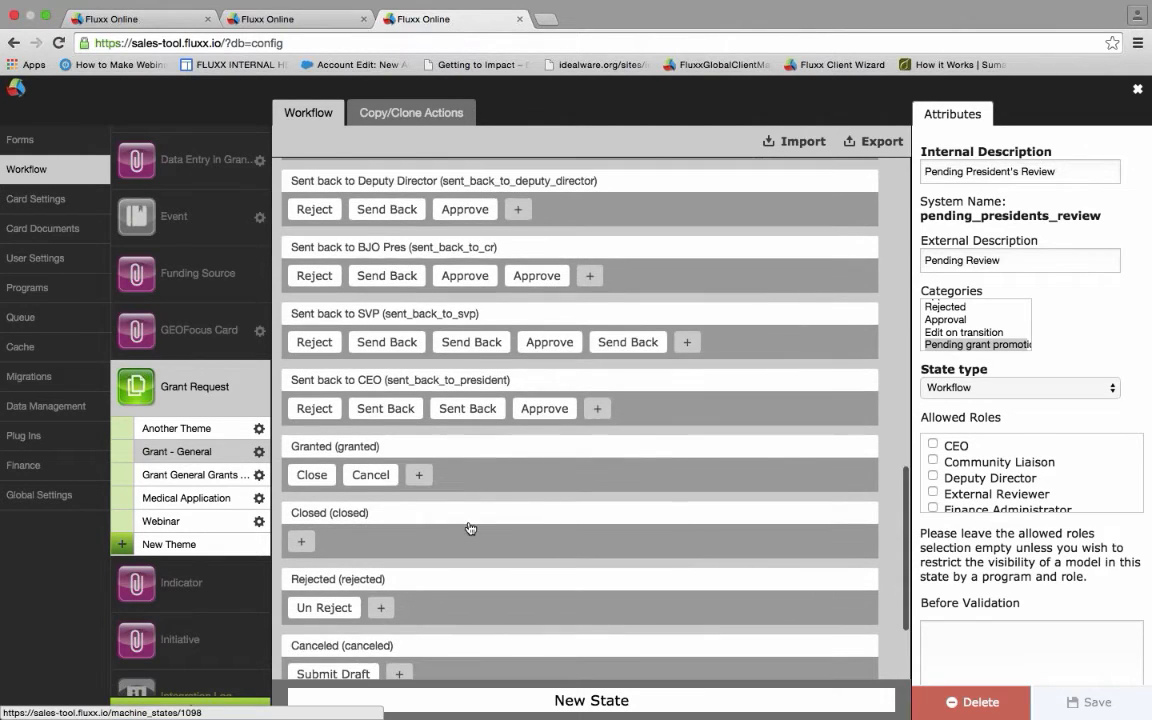
{"action": "scroll", "coordinate": [470, 528], "scroll_direction": "down", "scroll_amount": 3}
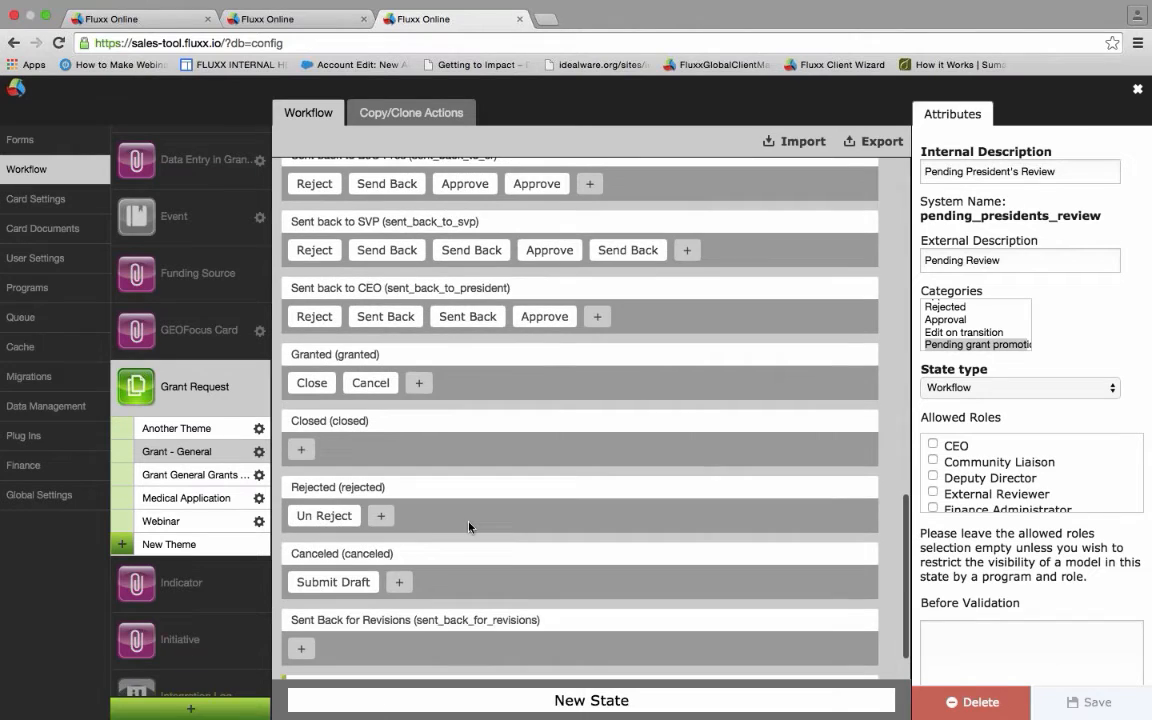
{"action": "scroll", "coordinate": [469, 527], "scroll_direction": "down", "scroll_amount": 2}
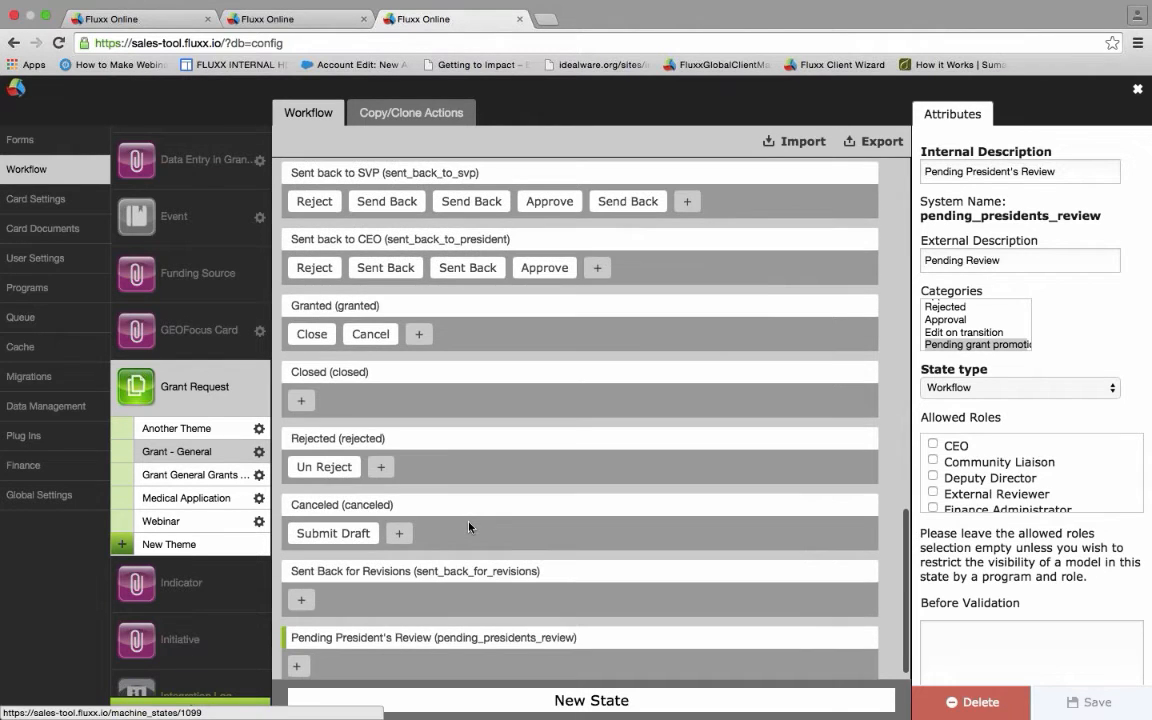
{"action": "scroll", "coordinate": [469, 527], "scroll_direction": "down", "scroll_amount": 1}
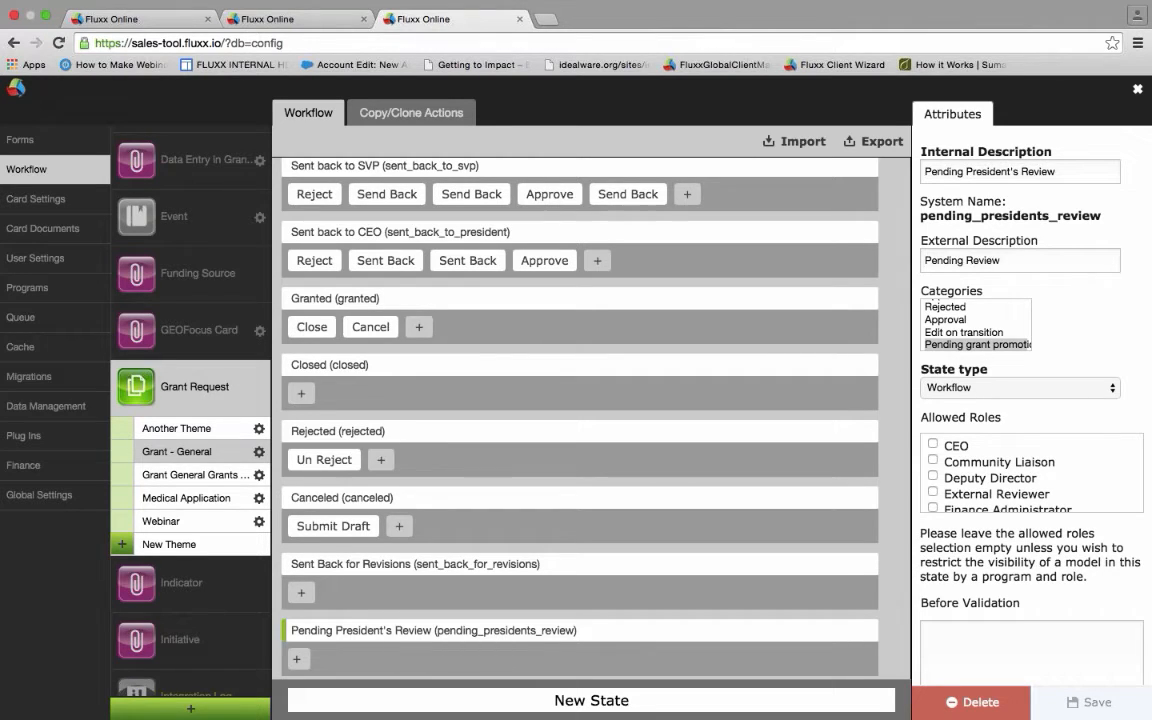
{"action": "left_click", "coordinate": [308, 662]}
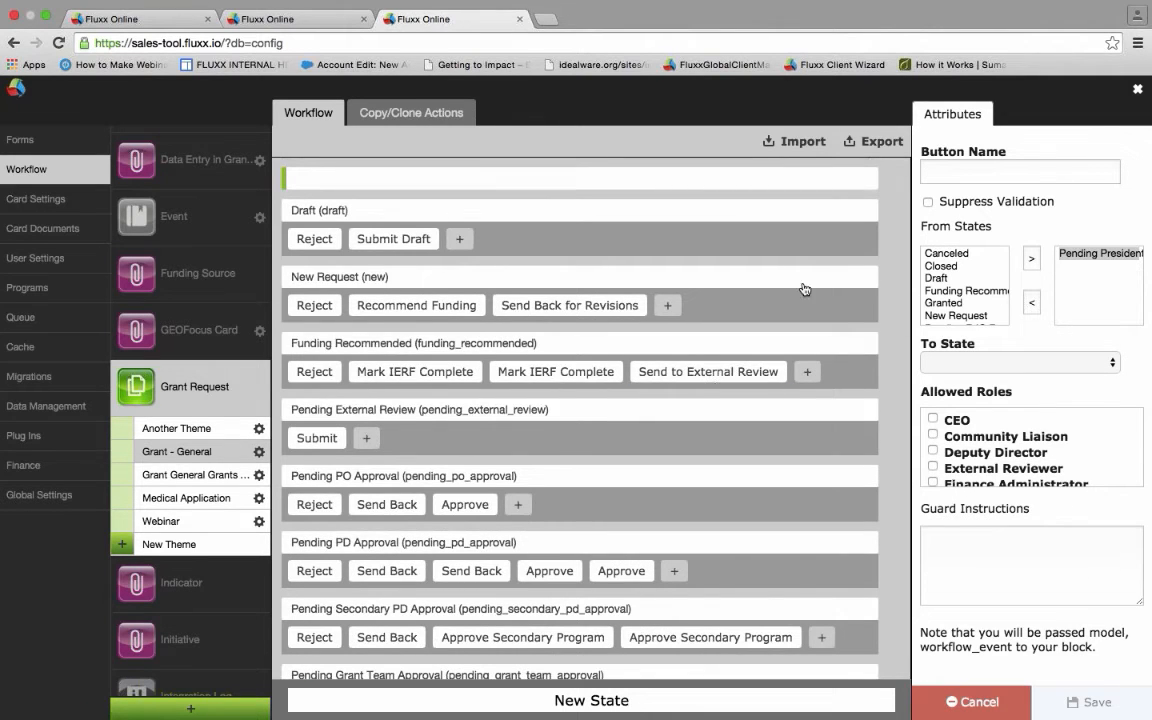
- Name the event button 'Move Forward' with Funding Recommended as its To State
{"action": "left_click", "coordinate": [957, 165]}
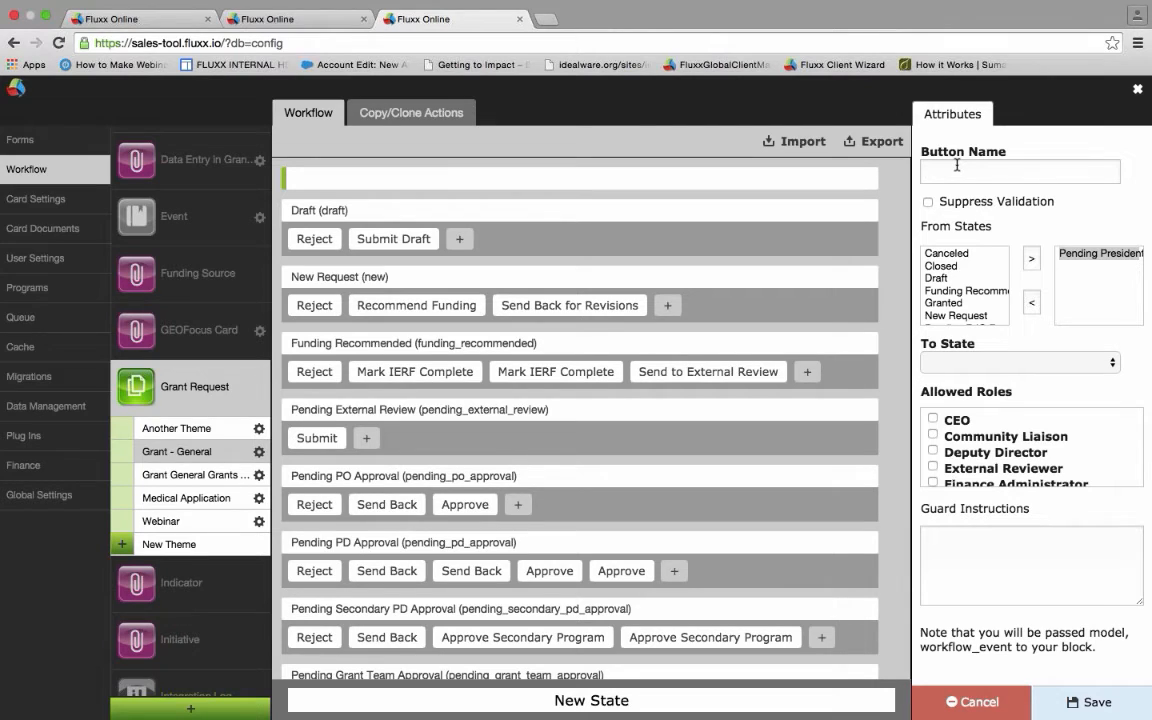
{"action": "type", "text": "Move Forward"}
{"action": "left_click", "coordinate": [1010, 362]}
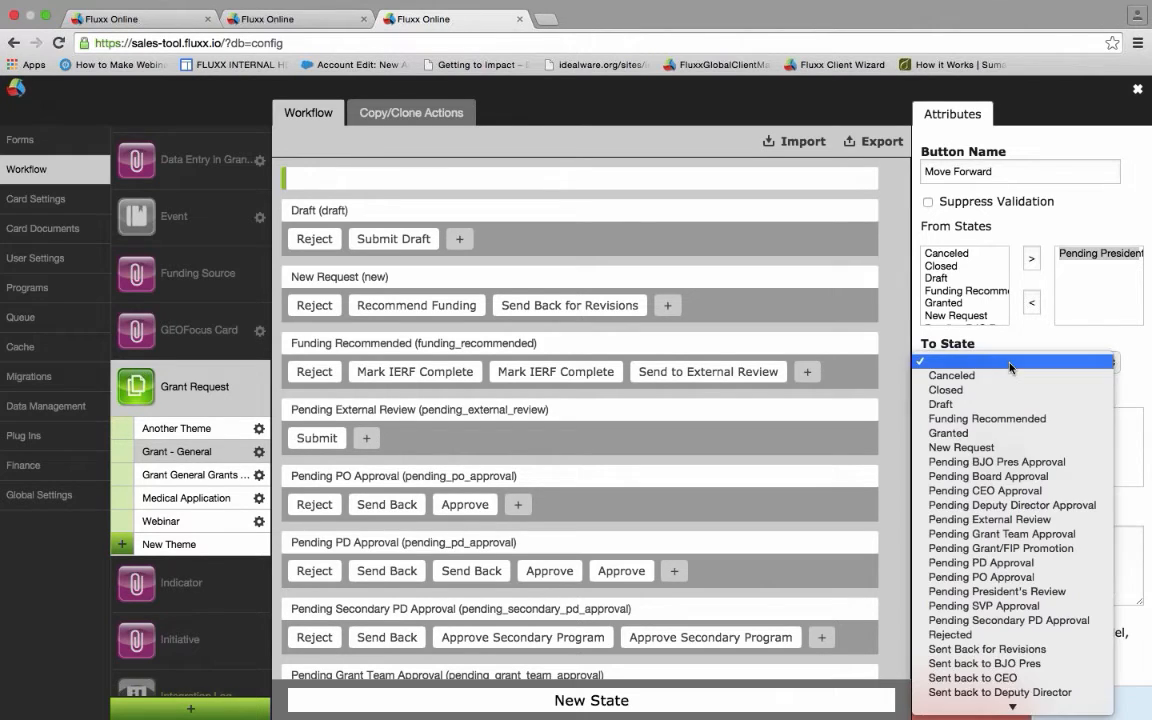
{"action": "left_click", "coordinate": [985, 423]}
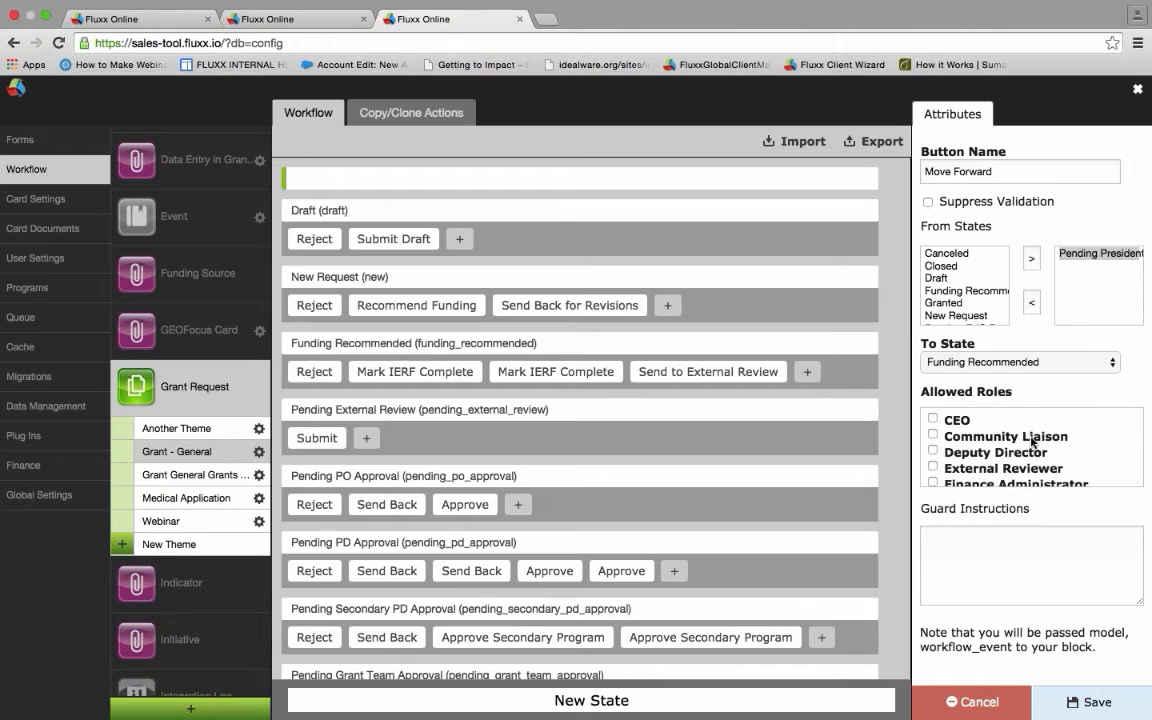
- Restrict the Move Forward event to the Deputy Director role
{"action": "scroll", "coordinate": [1081, 446], "scroll_direction": "down", "scroll_amount": 1}
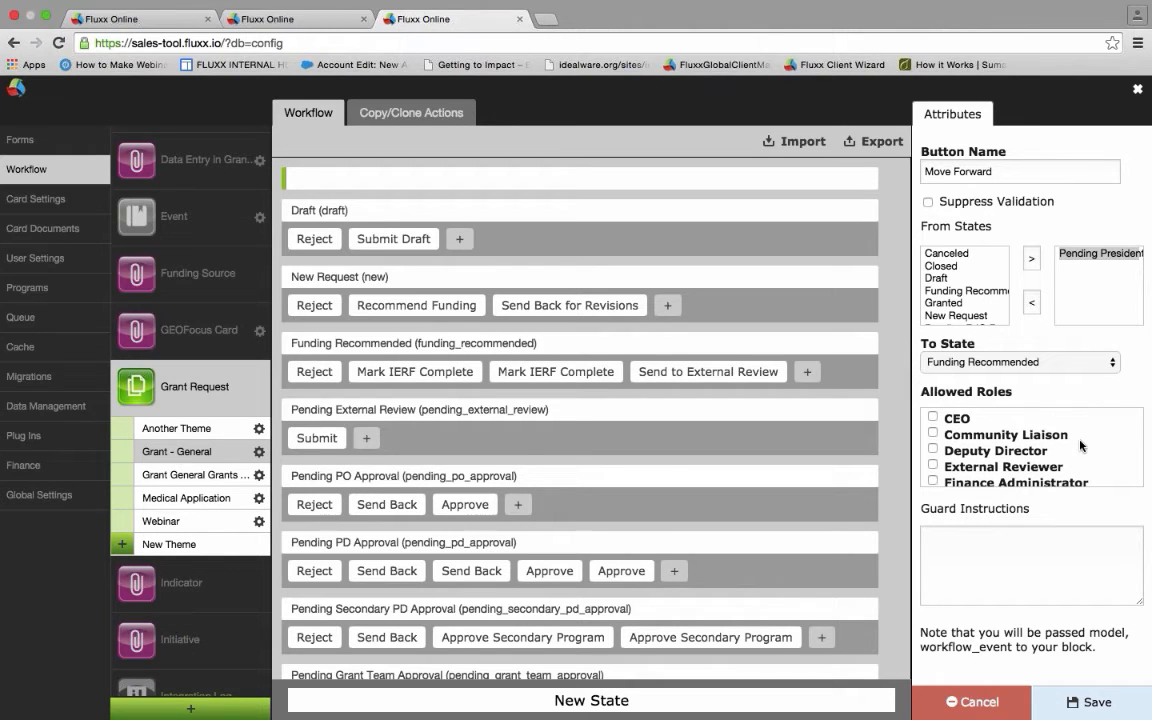
{"action": "scroll", "coordinate": [1081, 446], "scroll_direction": "down", "scroll_amount": 5}
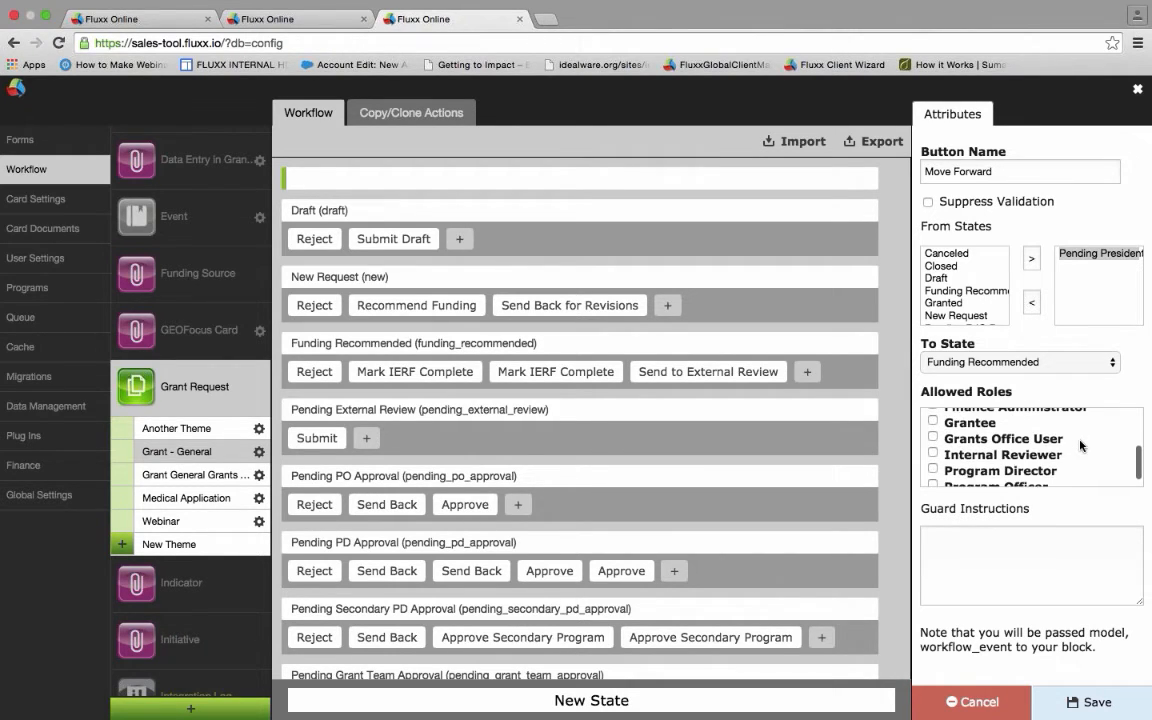
{"action": "scroll", "coordinate": [1081, 446], "scroll_direction": "down", "scroll_amount": 1}
{"action": "scroll", "coordinate": [1081, 446], "scroll_direction": "down", "scroll_amount": 1}
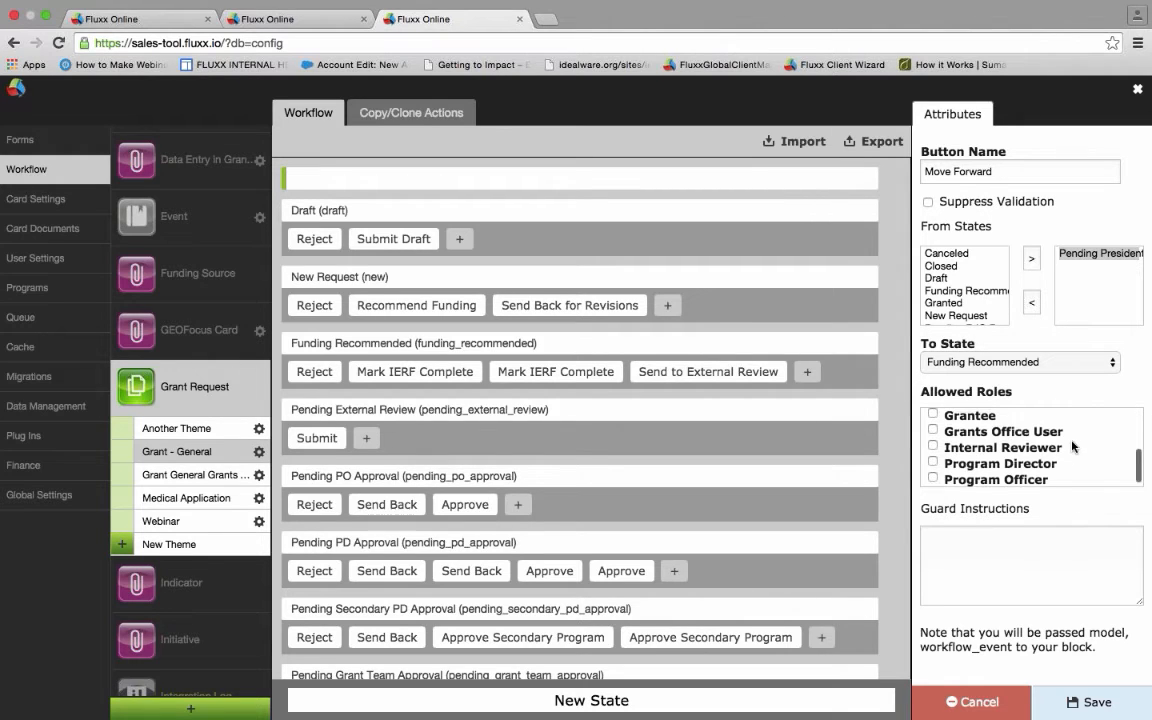
{"action": "scroll", "coordinate": [1071, 446], "scroll_direction": "up", "scroll_amount": 2}
{"action": "scroll", "coordinate": [1073, 446], "scroll_direction": "up", "scroll_amount": 2}
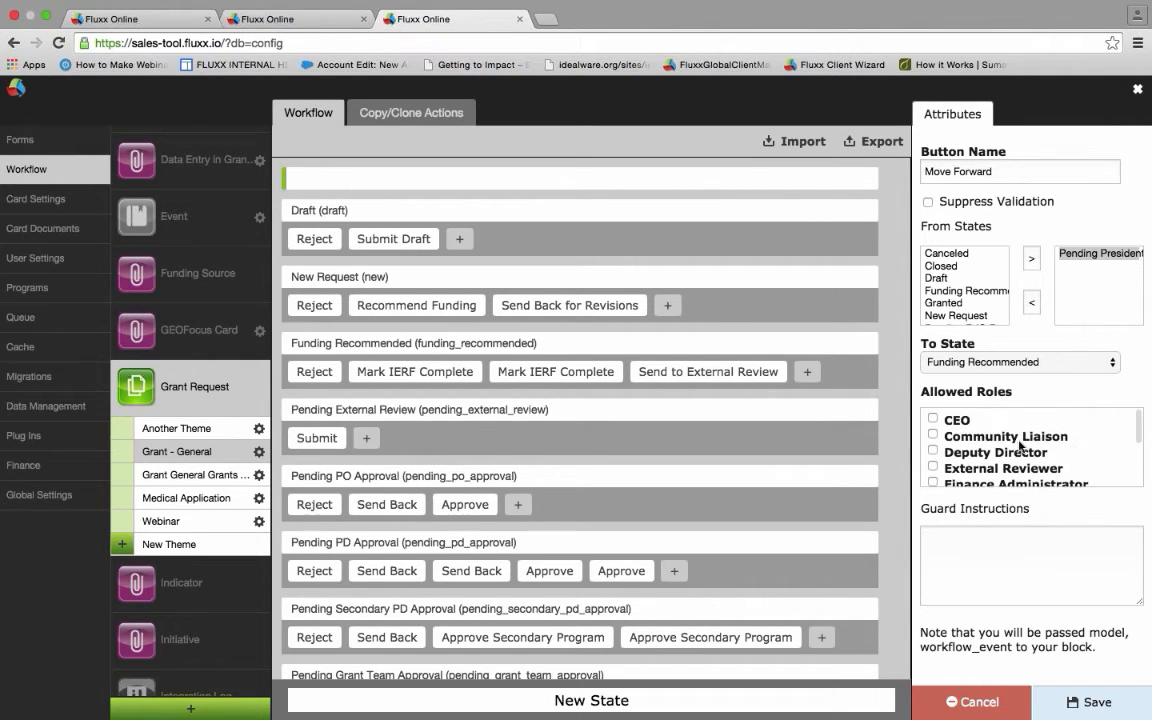
{"action": "left_click", "coordinate": [930, 452]}
{"action": "left_click", "coordinate": [288, 19]}
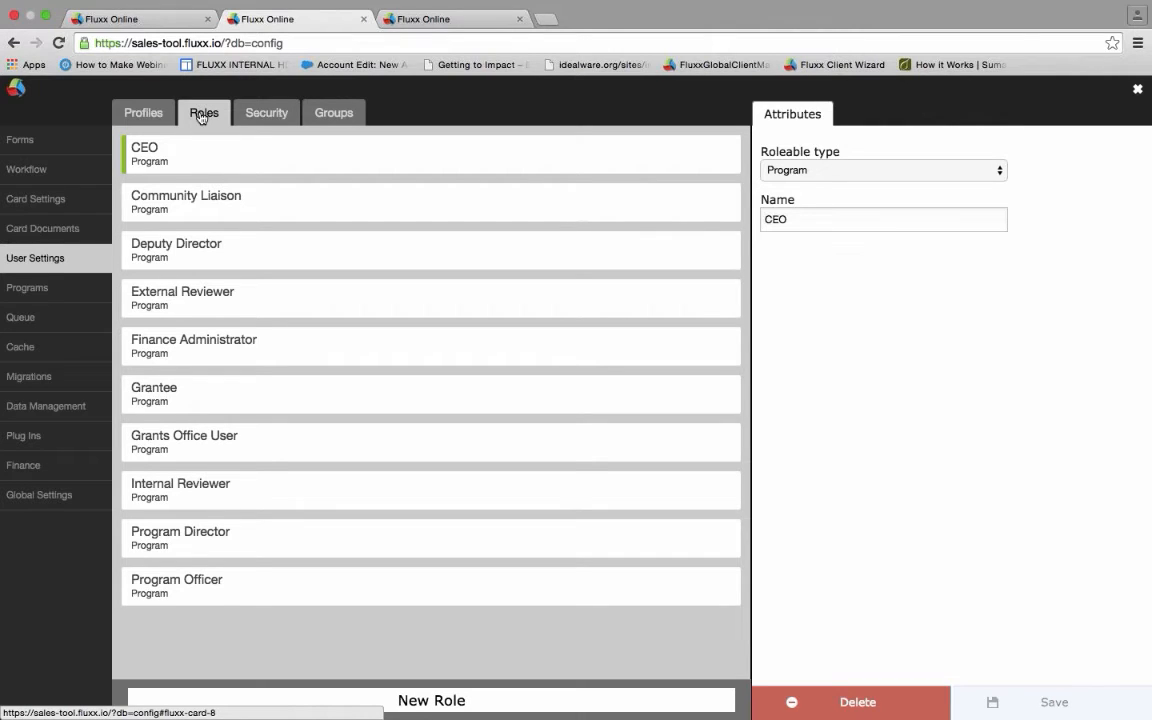
{"action": "left_click", "coordinate": [137, 114]}
{"action": "left_click", "coordinate": [134, 114]}
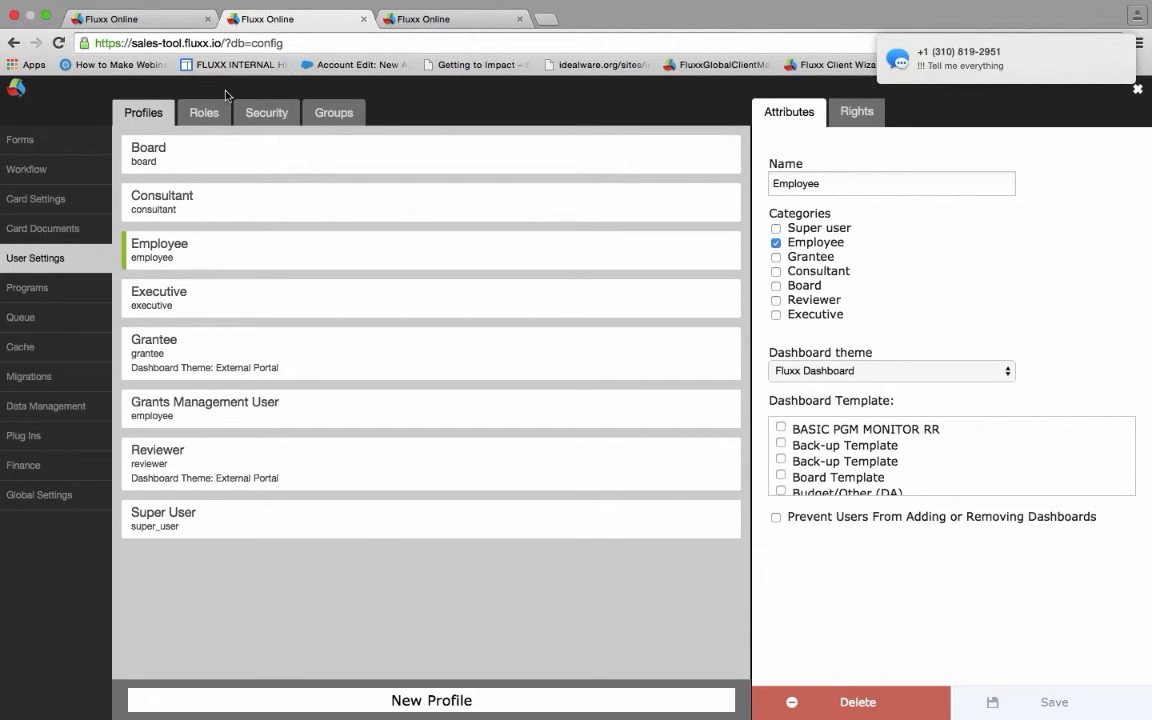
{"action": "left_click", "coordinate": [205, 112]}
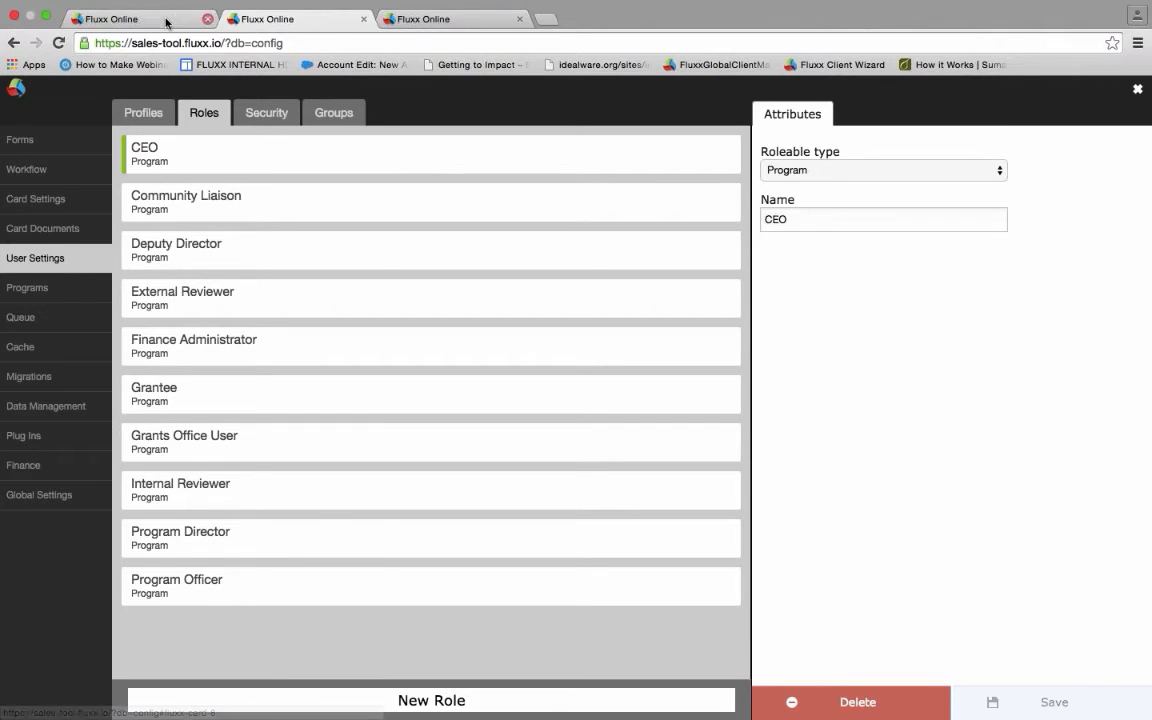
{"action": "left_click", "coordinate": [403, 14]}
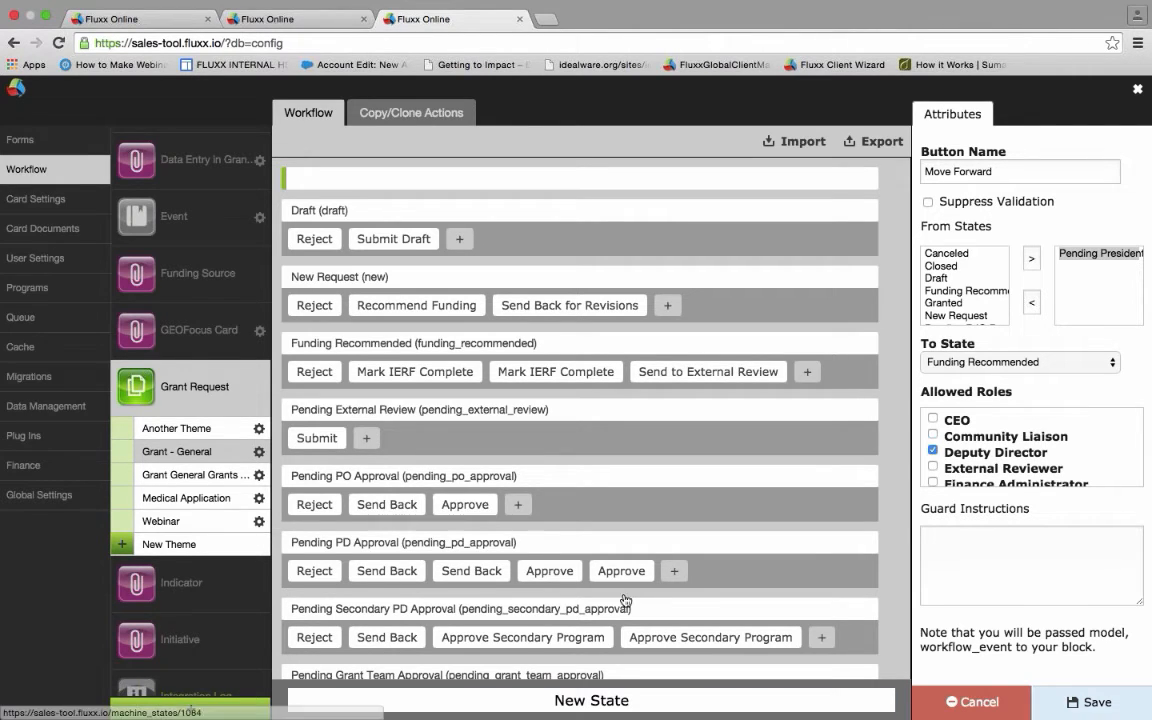
{"action": "left_click", "coordinate": [951, 558]}
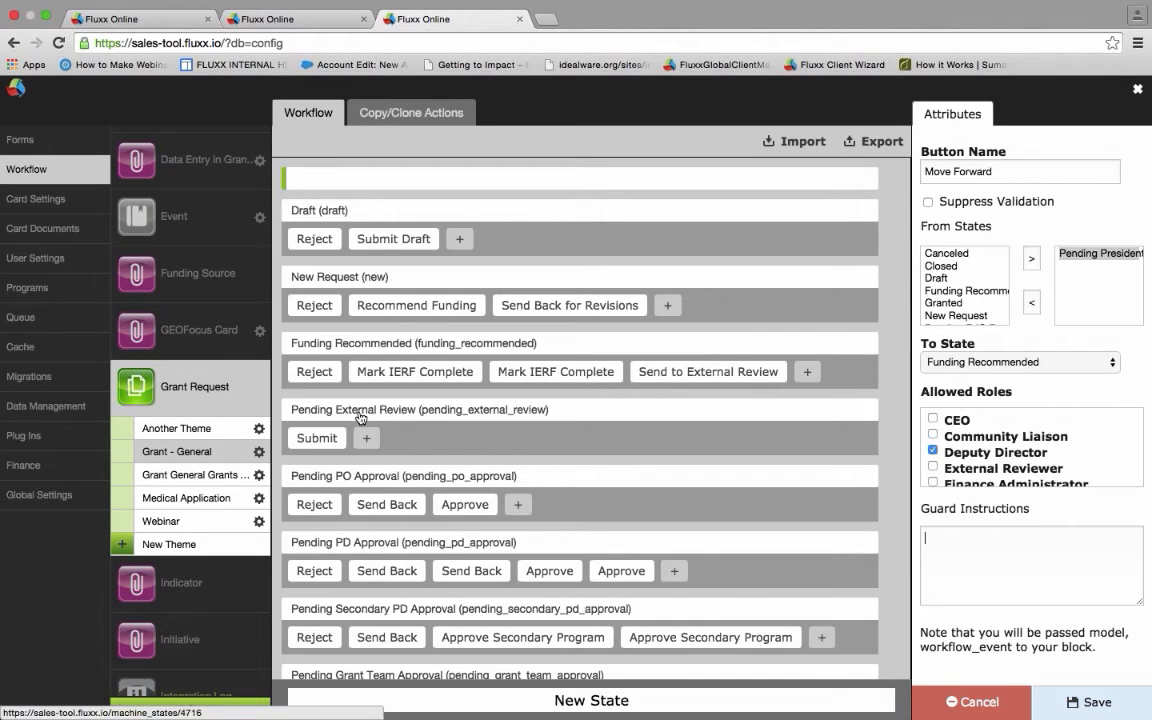
- View the Medical Application workflow, return to Grant - General, and open the Canceled state
{"action": "left_click", "coordinate": [207, 500]}
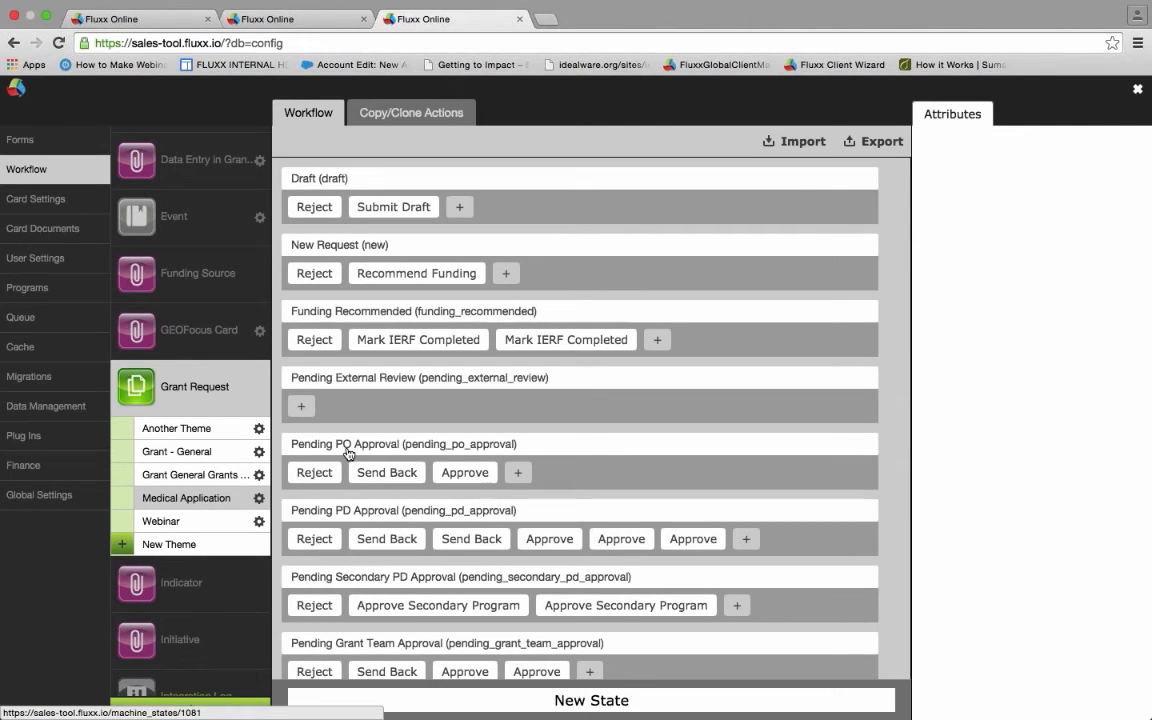
{"action": "left_click", "coordinate": [188, 451]}
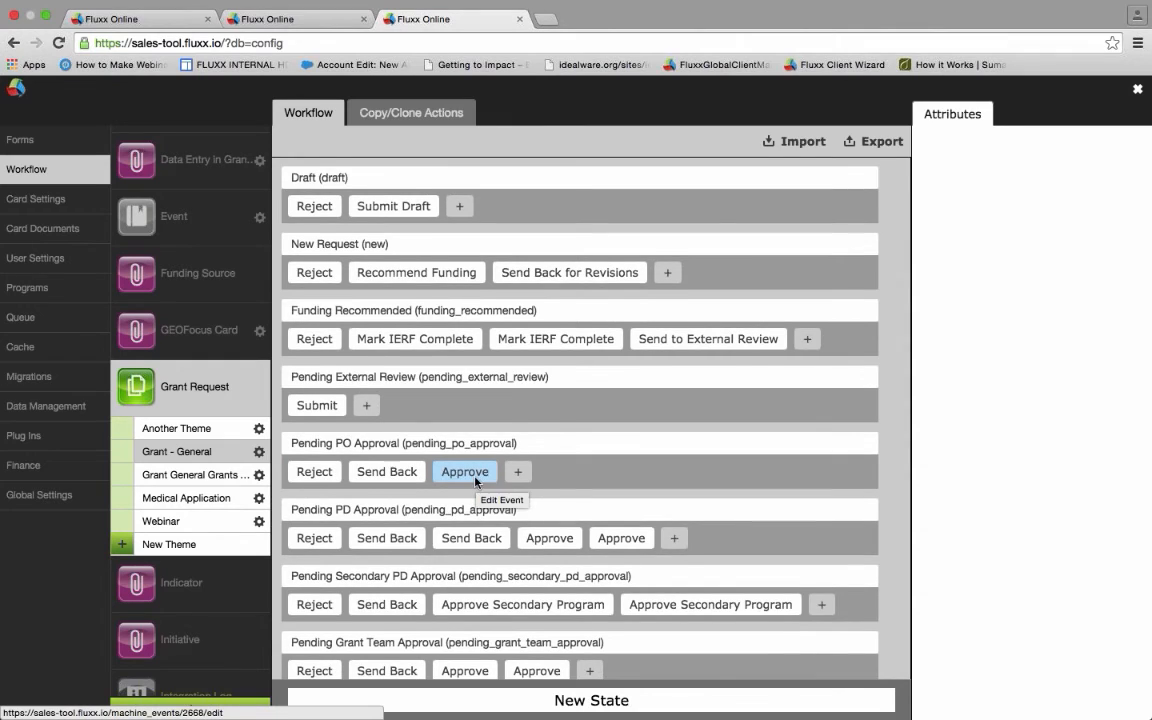
{"action": "scroll", "coordinate": [476, 484], "scroll_direction": "down", "scroll_amount": 1}
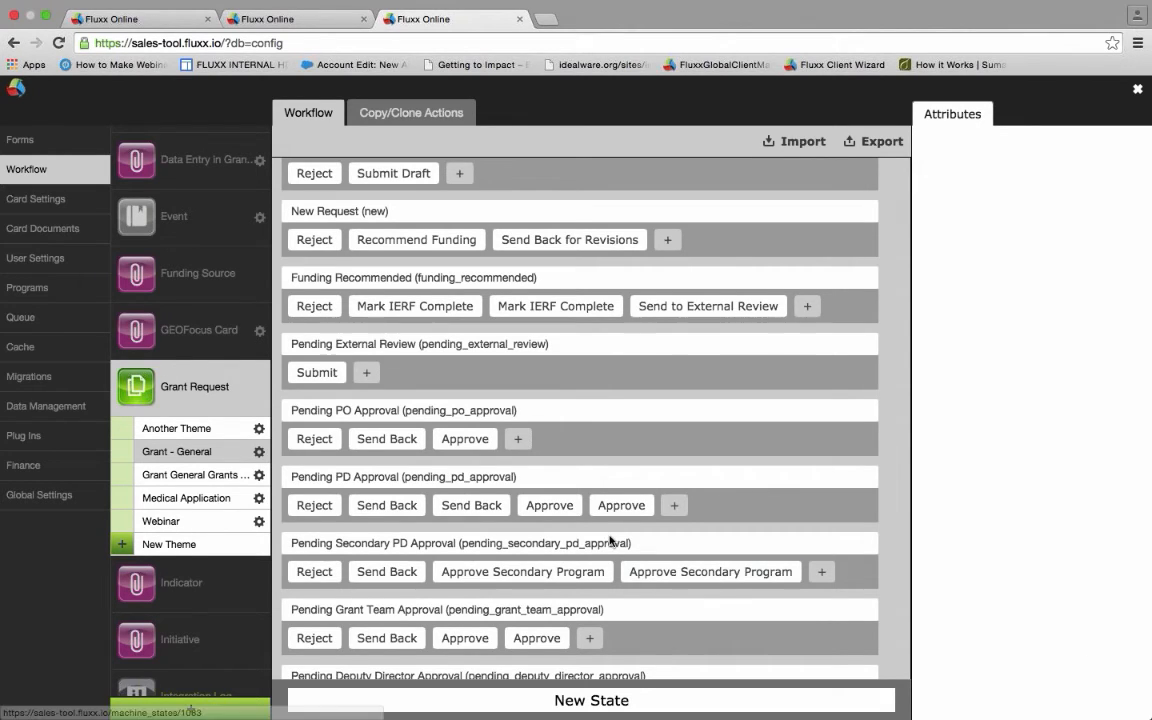
{"action": "left_click_drag", "start_coordinate": [465, 440], "coordinate": [458, 687]}
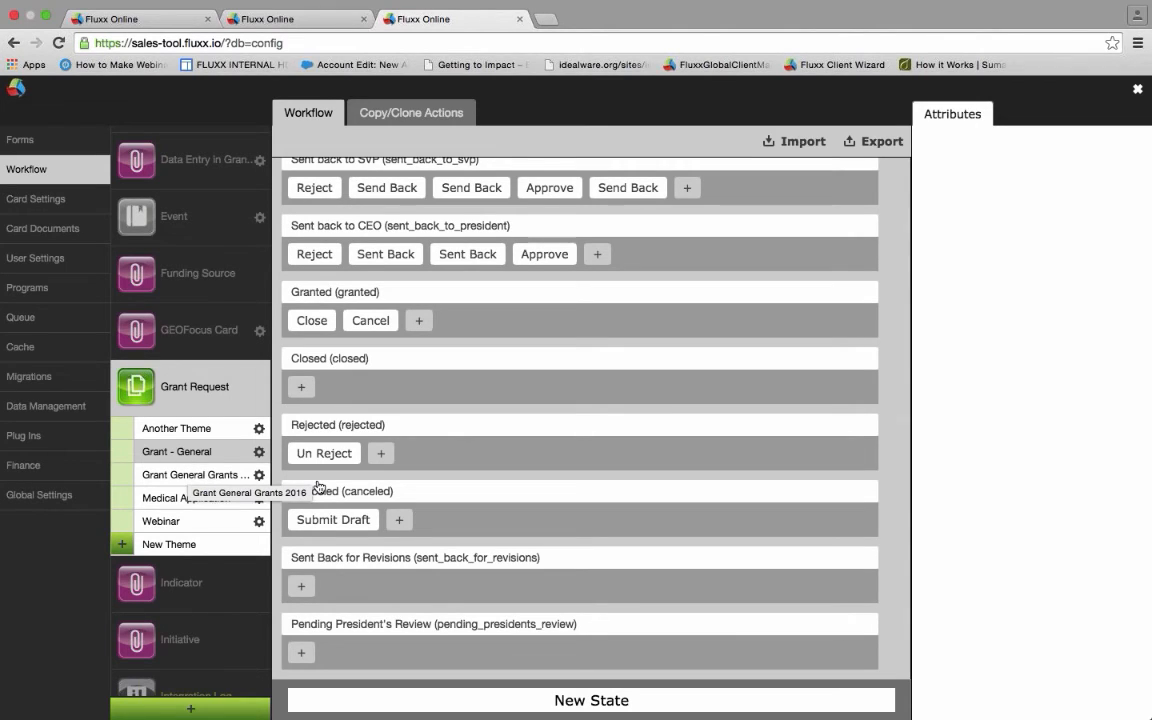
{"action": "left_click", "coordinate": [388, 492]}
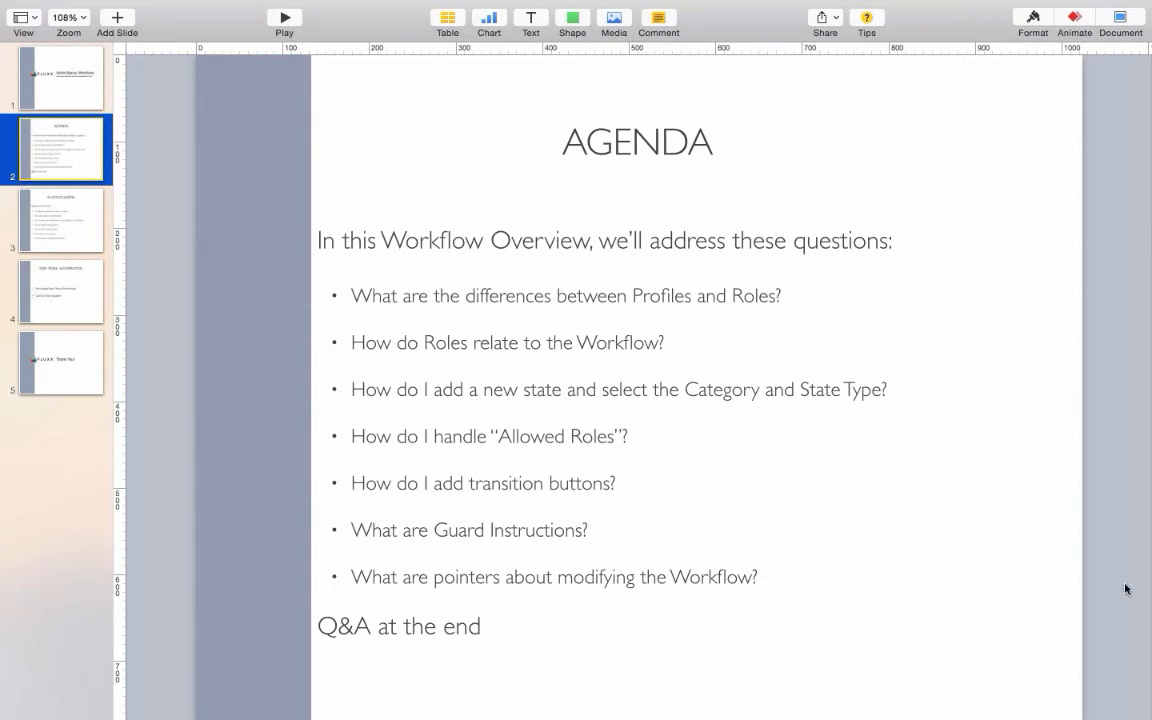
- Switch from the full-screen Keynote agenda slide back to the Fluxx workflow in Chrome
{"action": "key", "text": "ctrl+Right"}
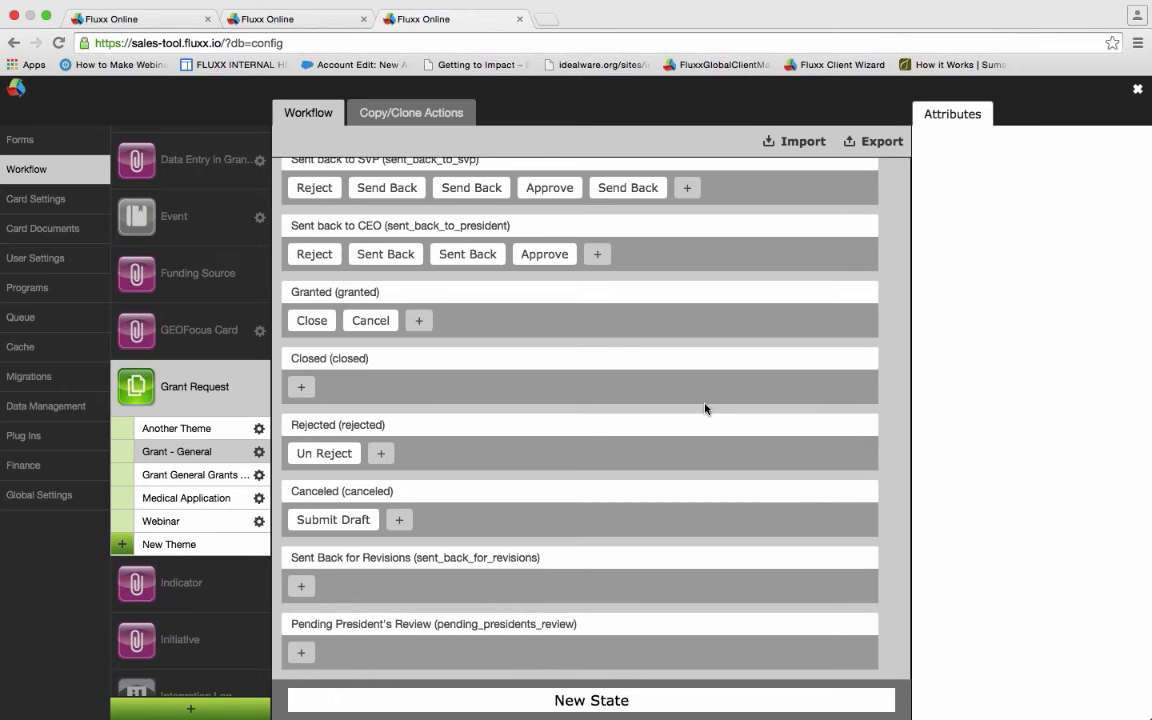
- Go to the grants dashboard tab and load the pending update into the Grants / Contracts card
{"action": "left_click", "coordinate": [251, 27]}
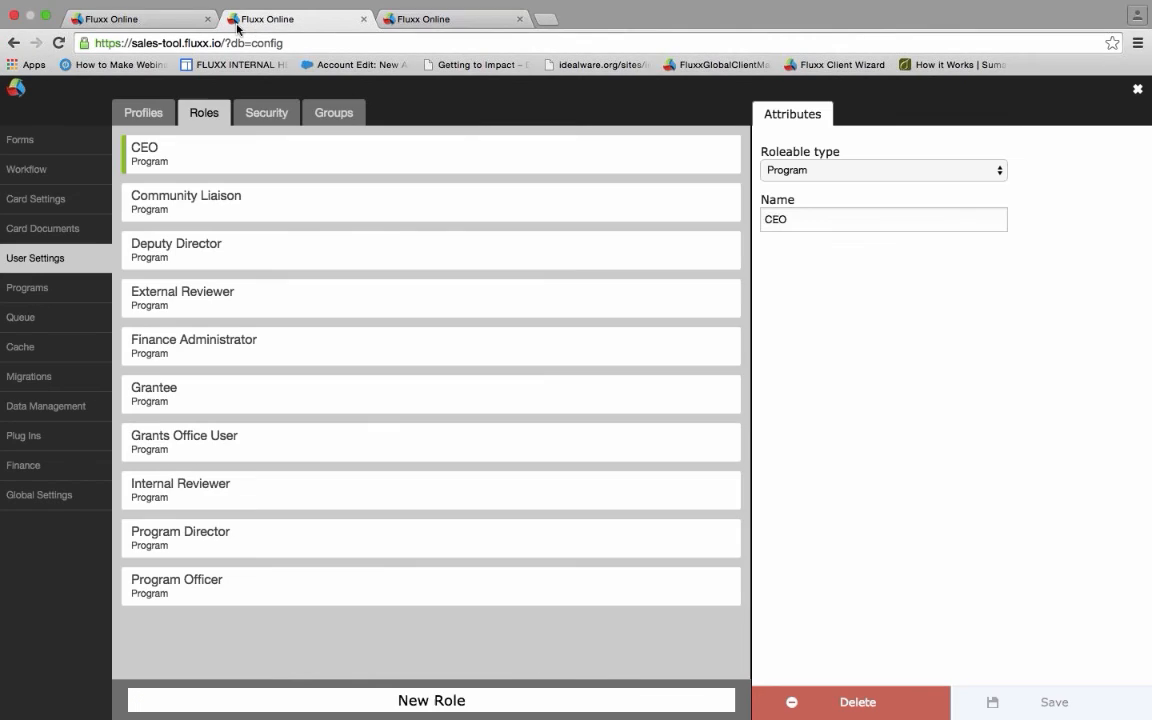
{"action": "left_click", "coordinate": [165, 17]}
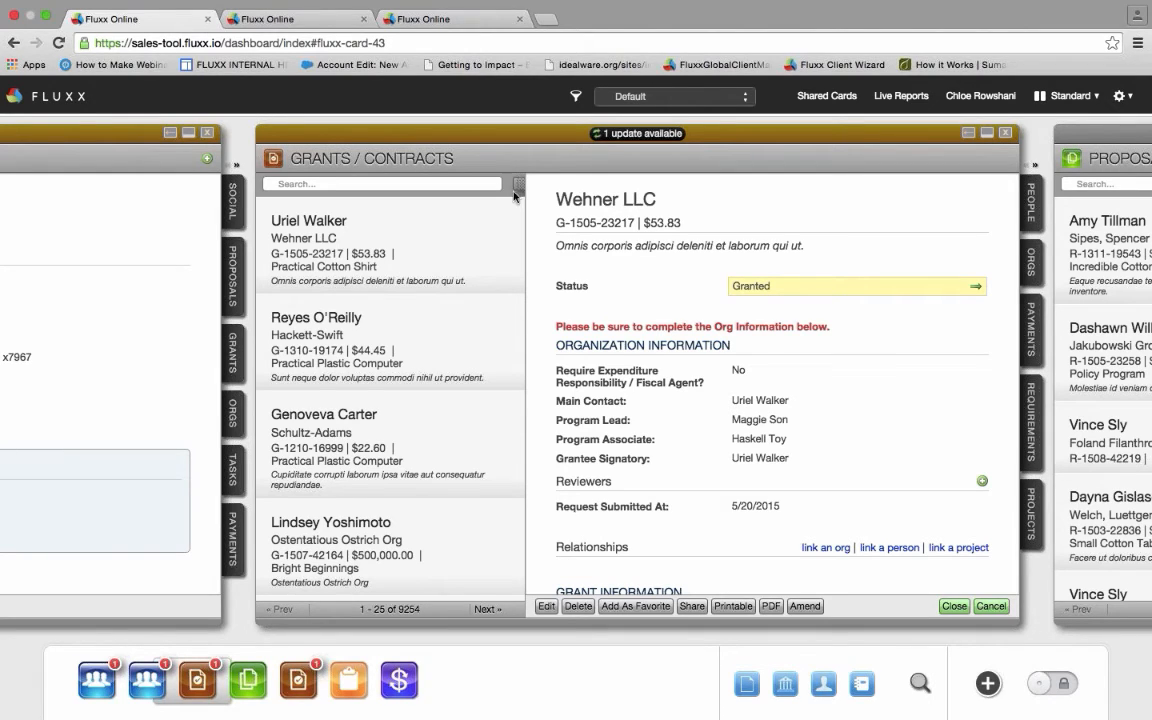
{"action": "left_click", "coordinate": [639, 136]}
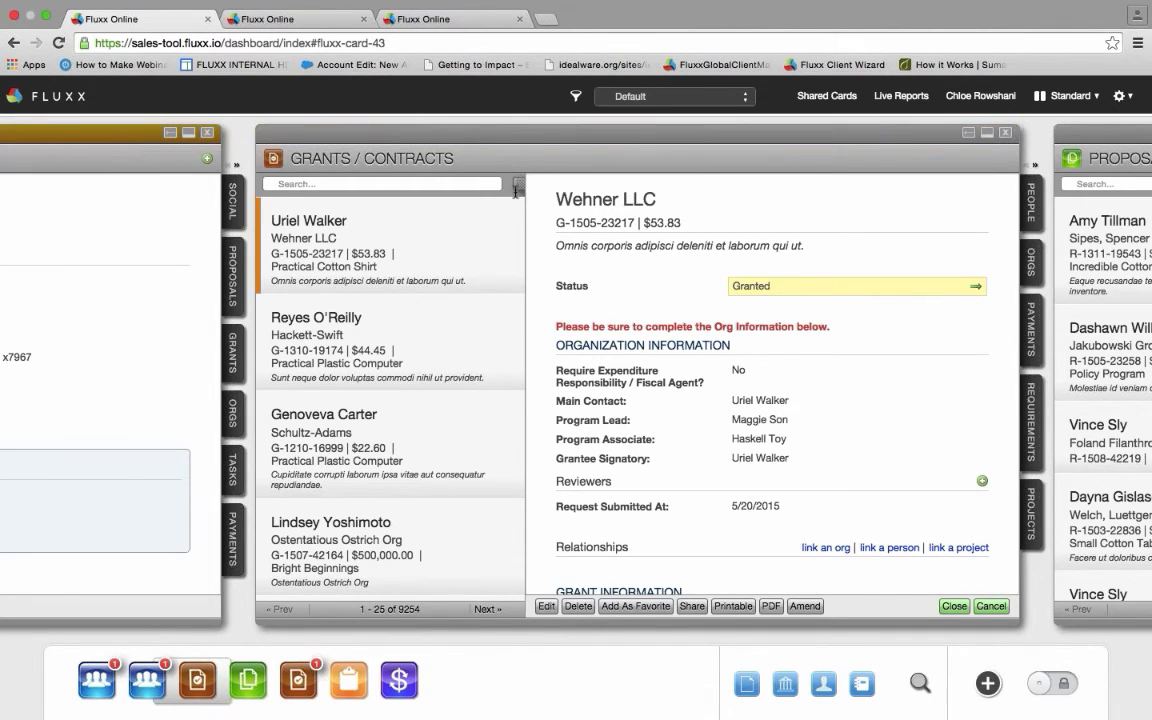
- Open the Grants / Contracts Grant Requests filter, scroll through its options, and save it
{"action": "left_click", "coordinate": [487, 185]}
{"action": "left_click", "coordinate": [518, 186]}
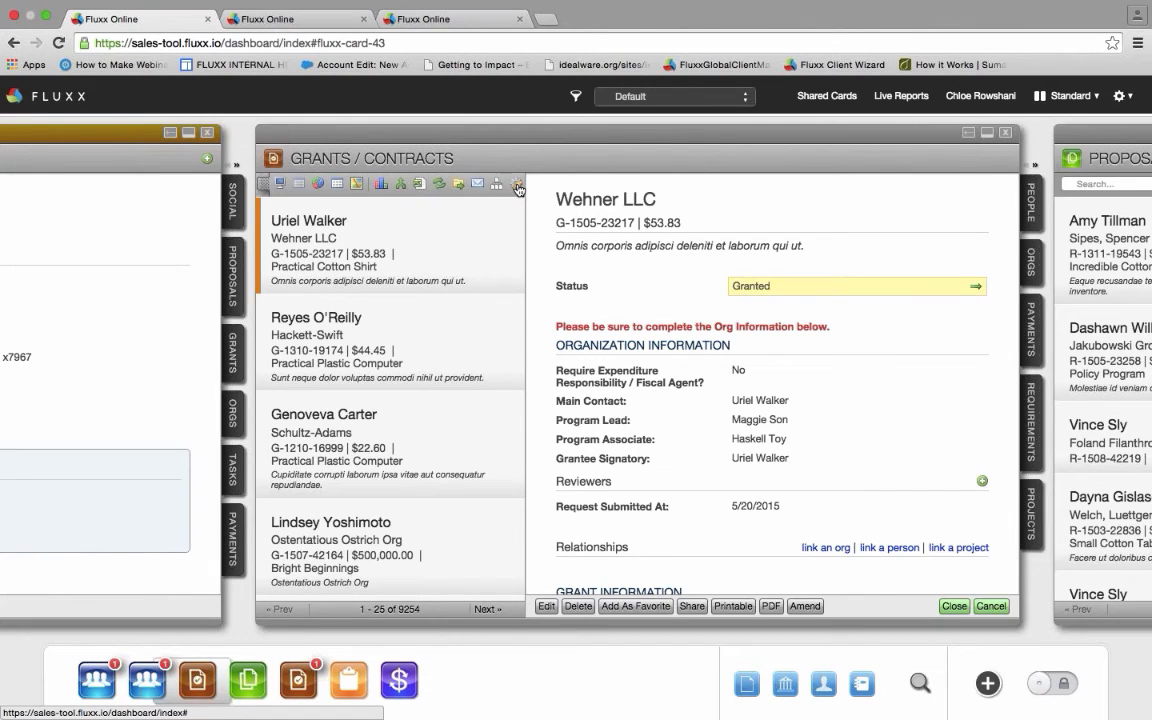
{"action": "left_click", "coordinate": [518, 187]}
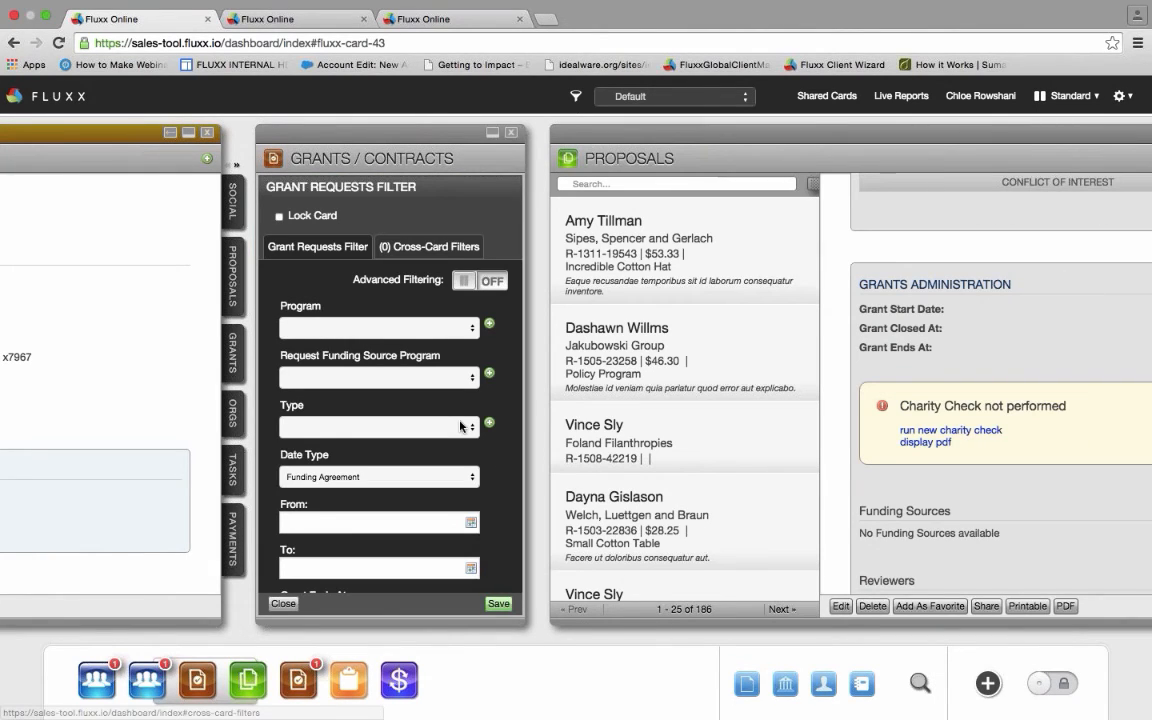
{"action": "scroll", "coordinate": [460, 426], "scroll_direction": "down", "scroll_amount": 5}
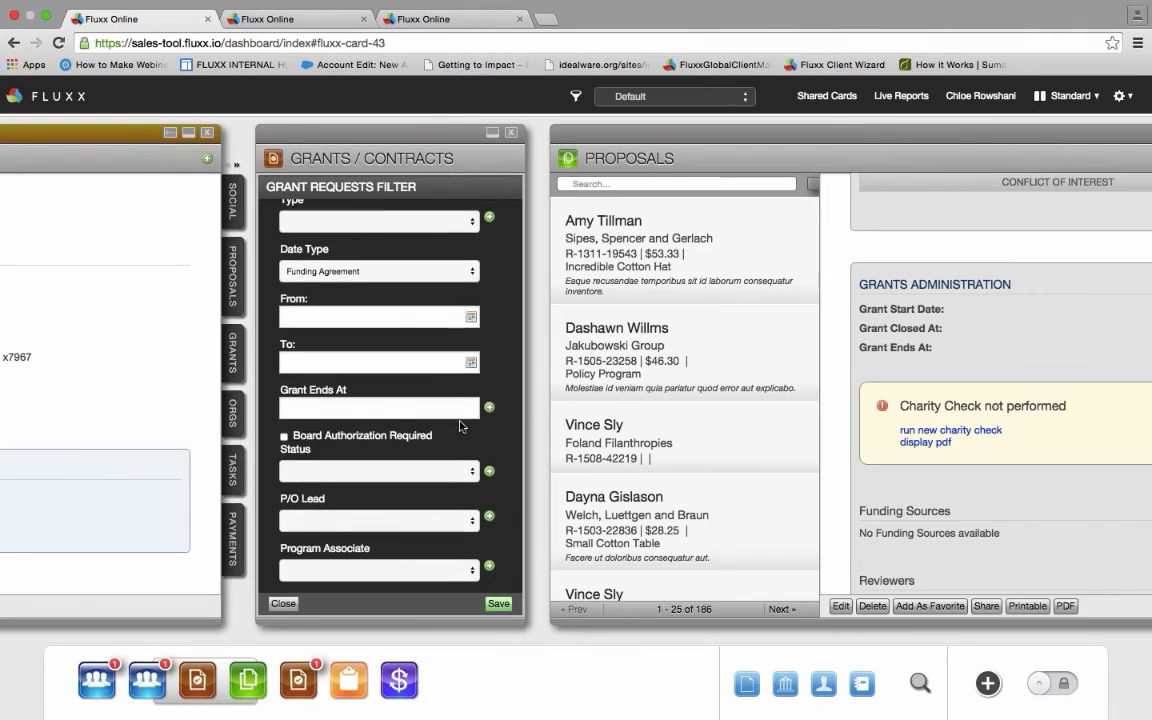
{"action": "scroll", "coordinate": [460, 426], "scroll_direction": "down", "scroll_amount": 9}
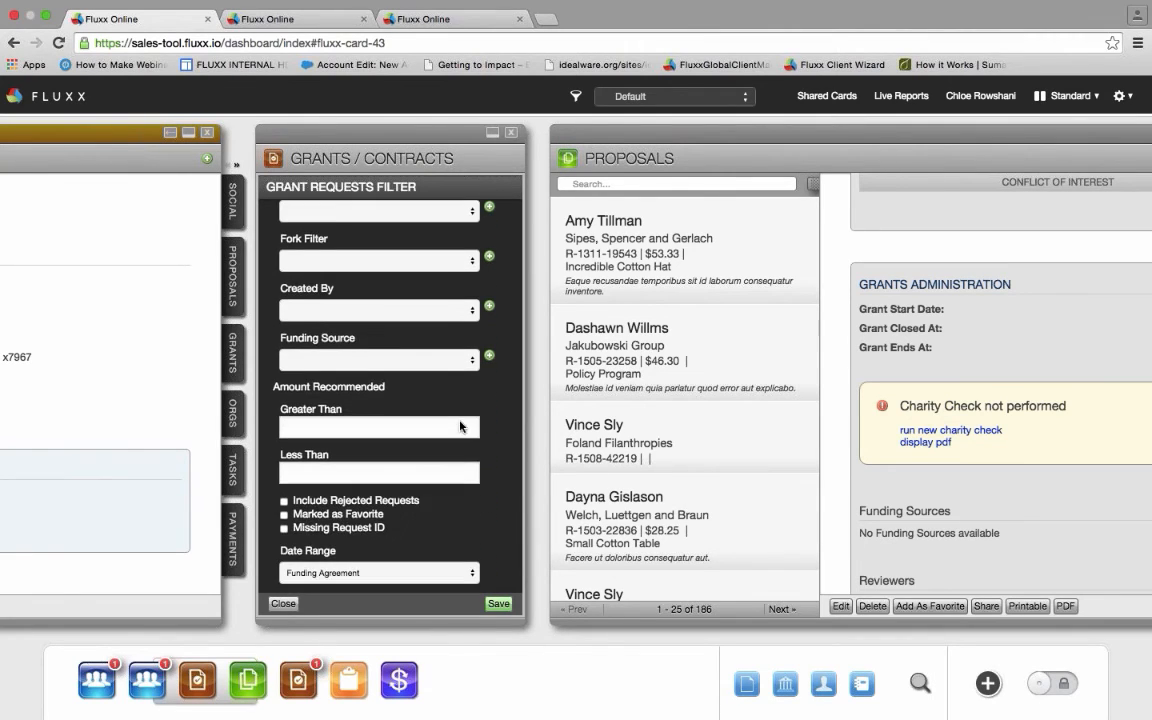
{"action": "scroll", "coordinate": [460, 426], "scroll_direction": "down", "scroll_amount": 3}
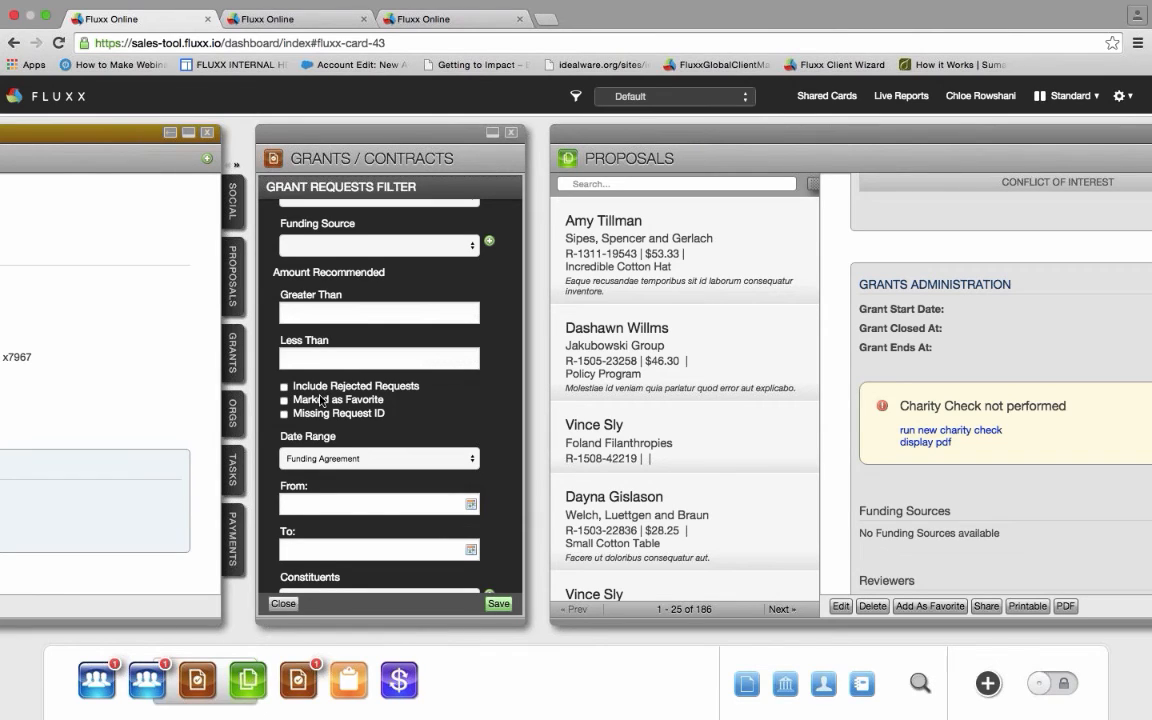
{"action": "left_click", "coordinate": [500, 605]}
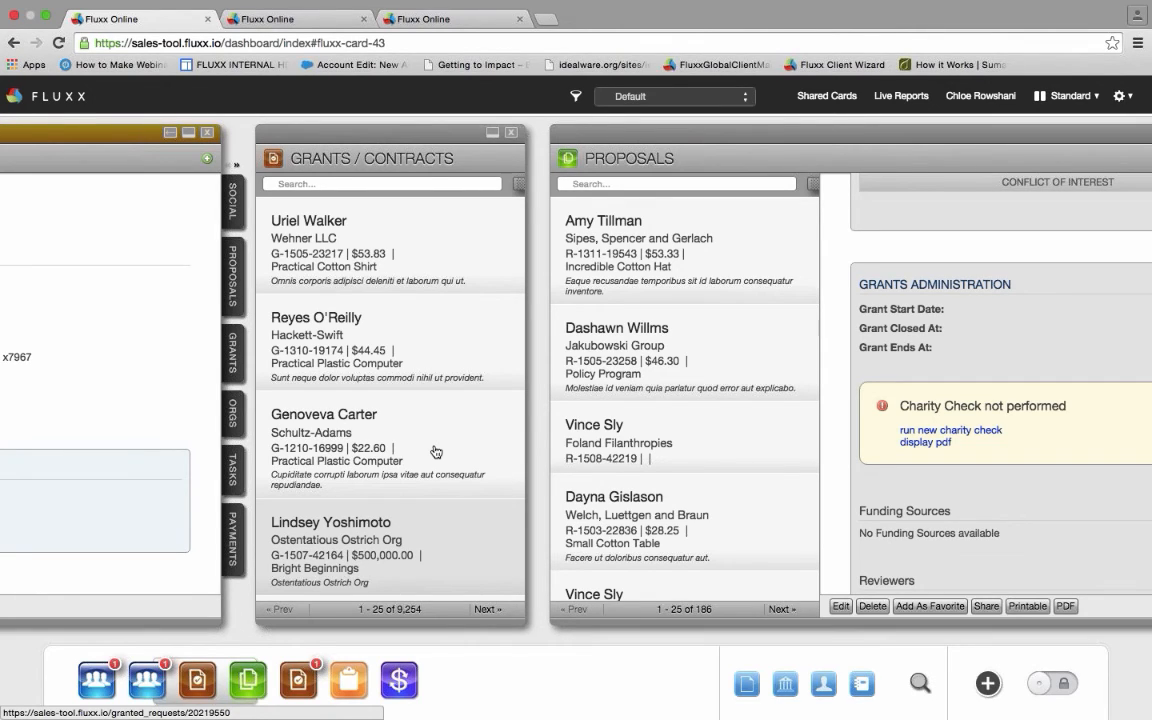
- Return to the Workflow config tab and scroll the state list up to Pending Grant/FIP Promotion
{"action": "left_click", "coordinate": [303, 19]}
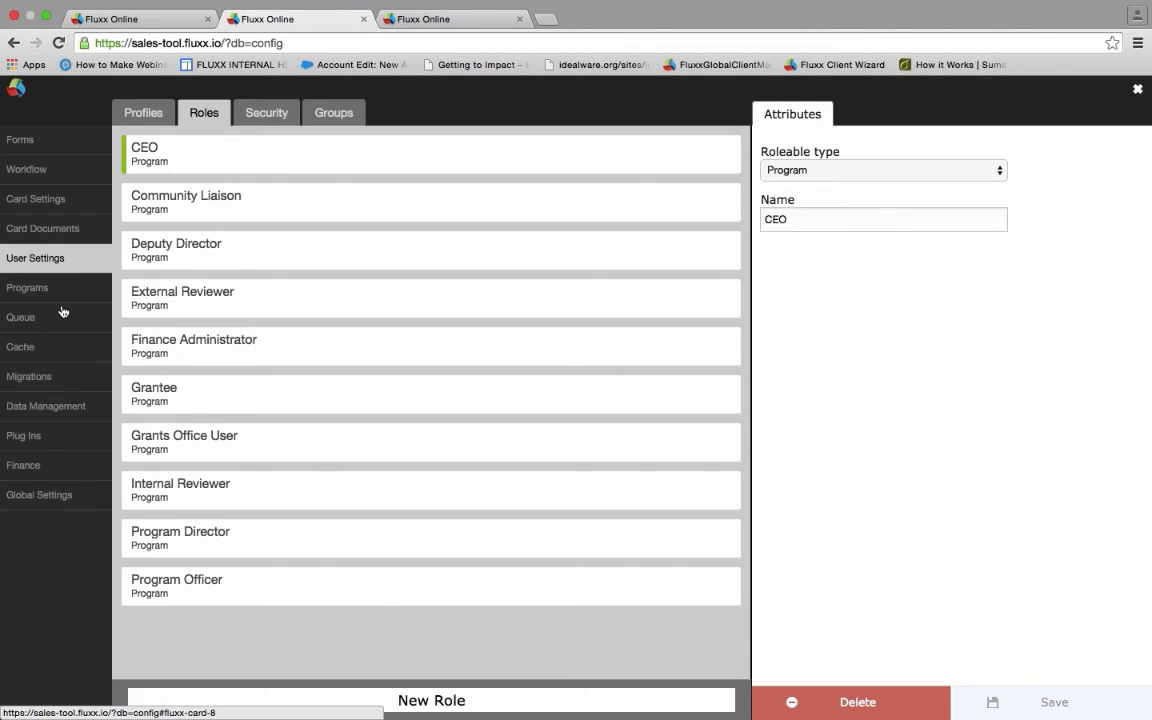
{"action": "left_click", "coordinate": [411, 19]}
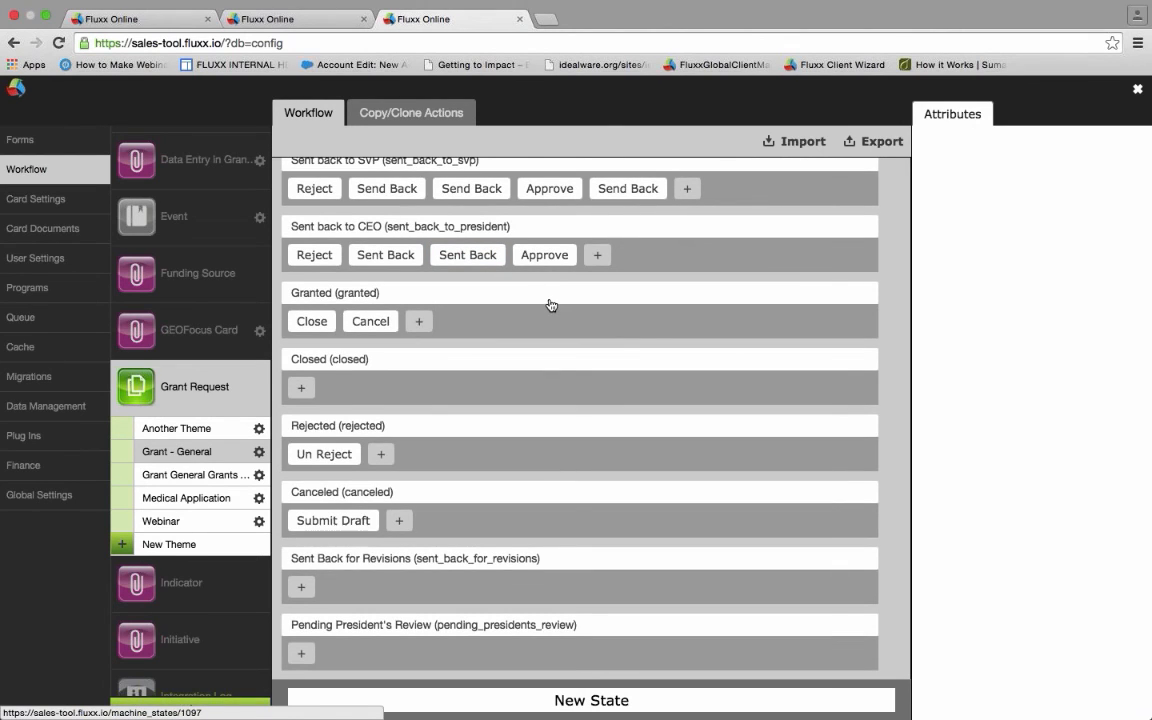
{"action": "scroll", "coordinate": [550, 305], "scroll_direction": "up", "scroll_amount": 8}
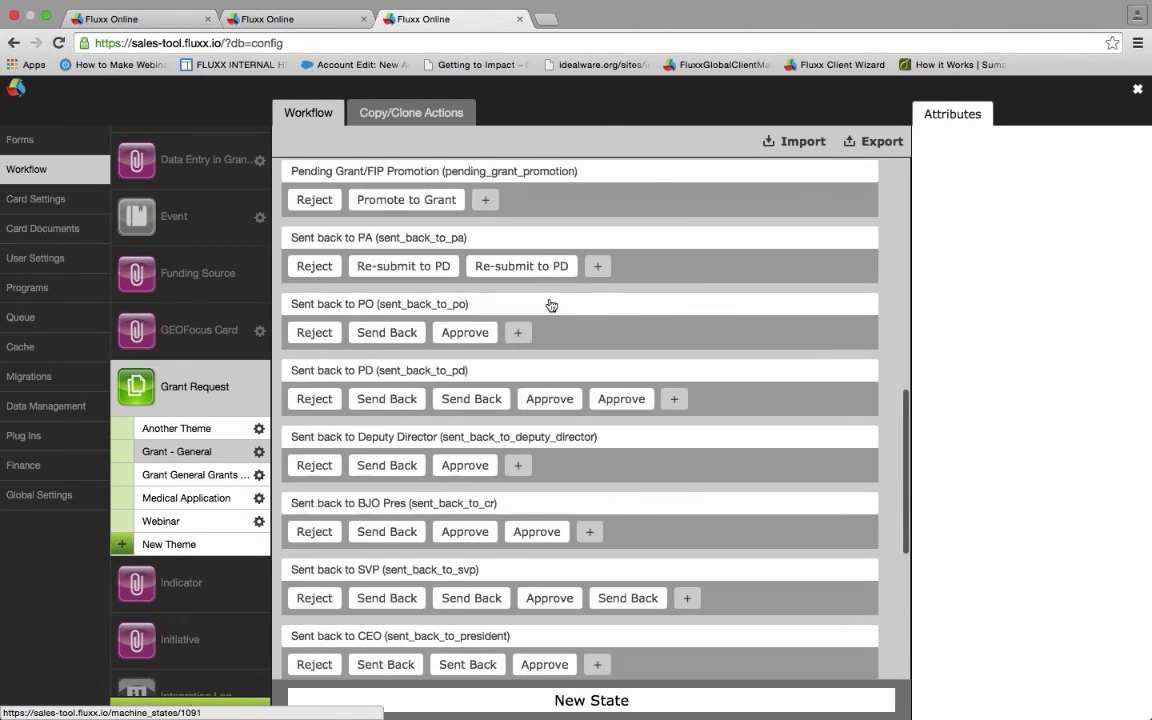
{"action": "scroll", "coordinate": [550, 305], "scroll_direction": "up", "scroll_amount": 1}
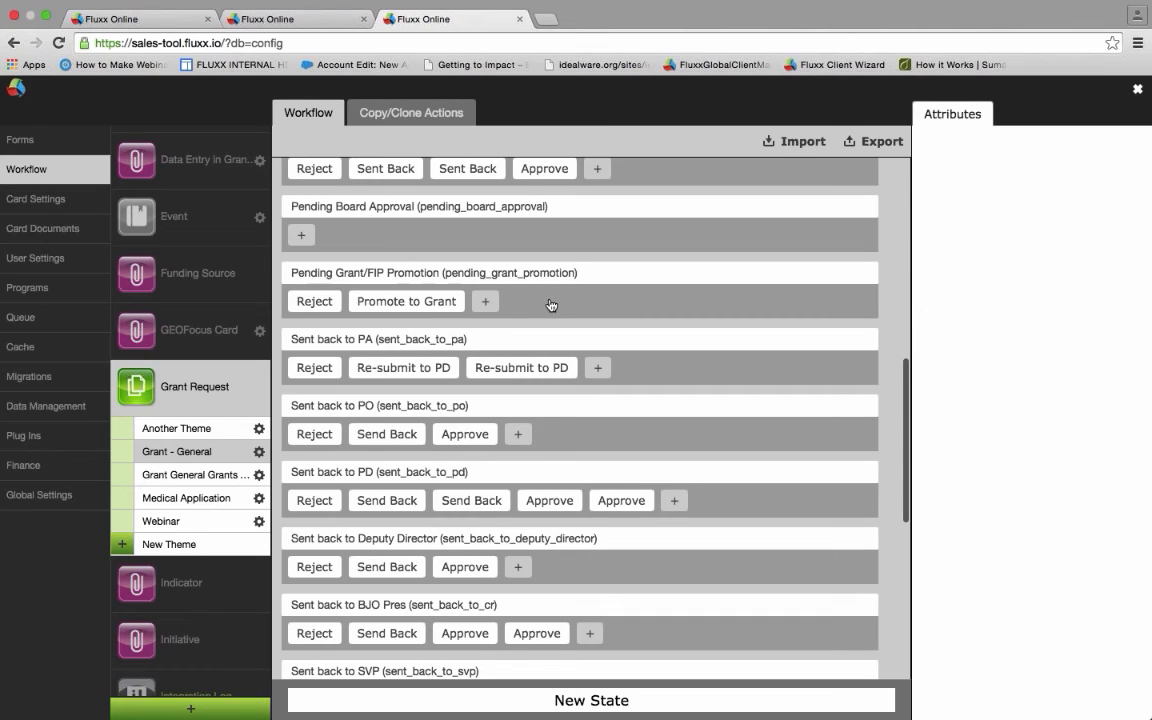
{"action": "scroll", "coordinate": [550, 305], "scroll_direction": "up", "scroll_amount": 1}
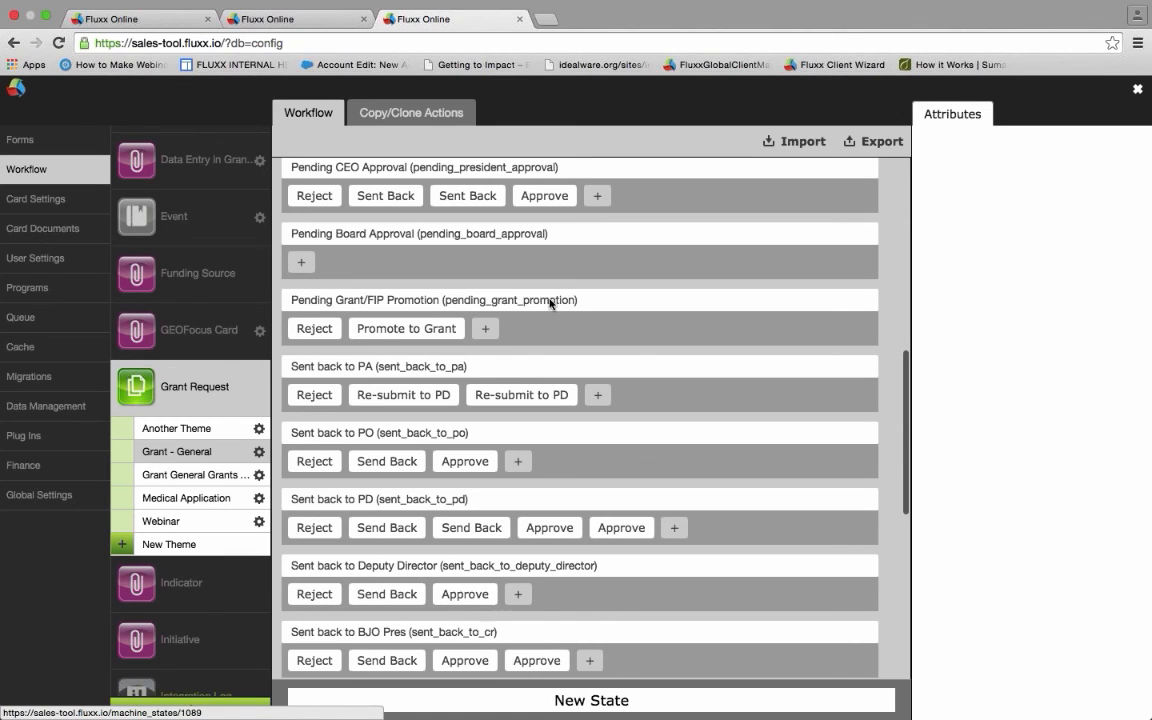
{"action": "scroll", "coordinate": [552, 303], "scroll_direction": "up", "scroll_amount": 3}
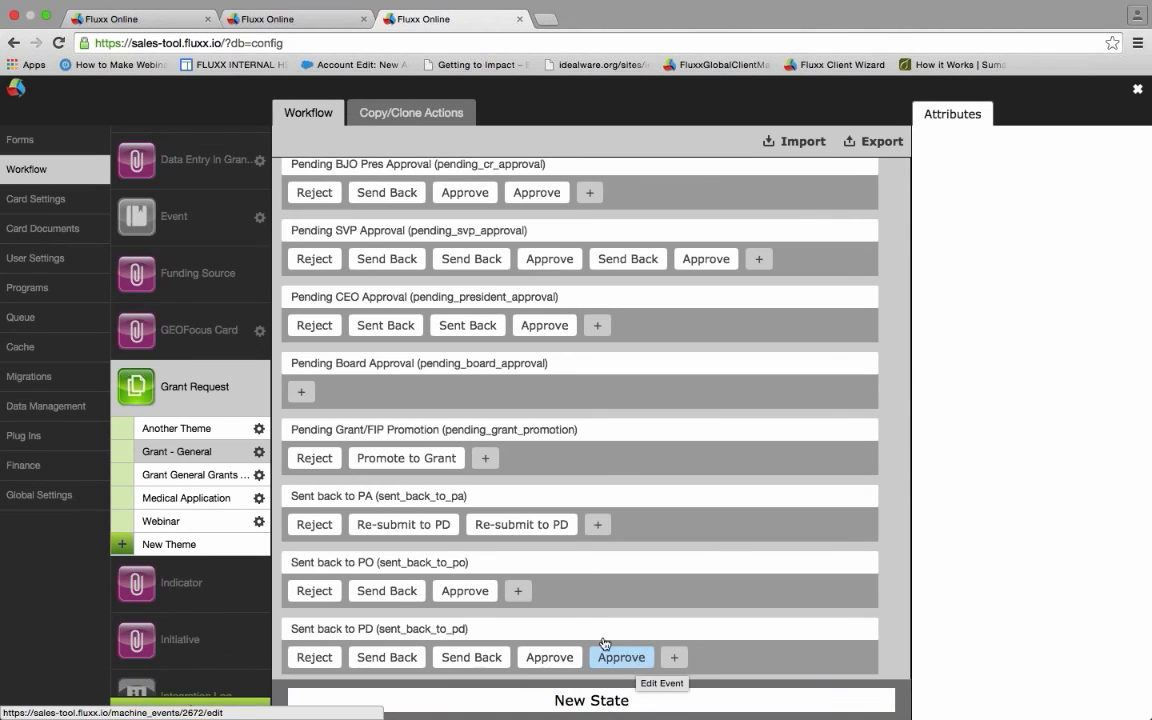
- Load the Pending Grant/FIP Promotion state's attributes, system name pending_grant_promotion
{"action": "left_click", "coordinate": [522, 632]}
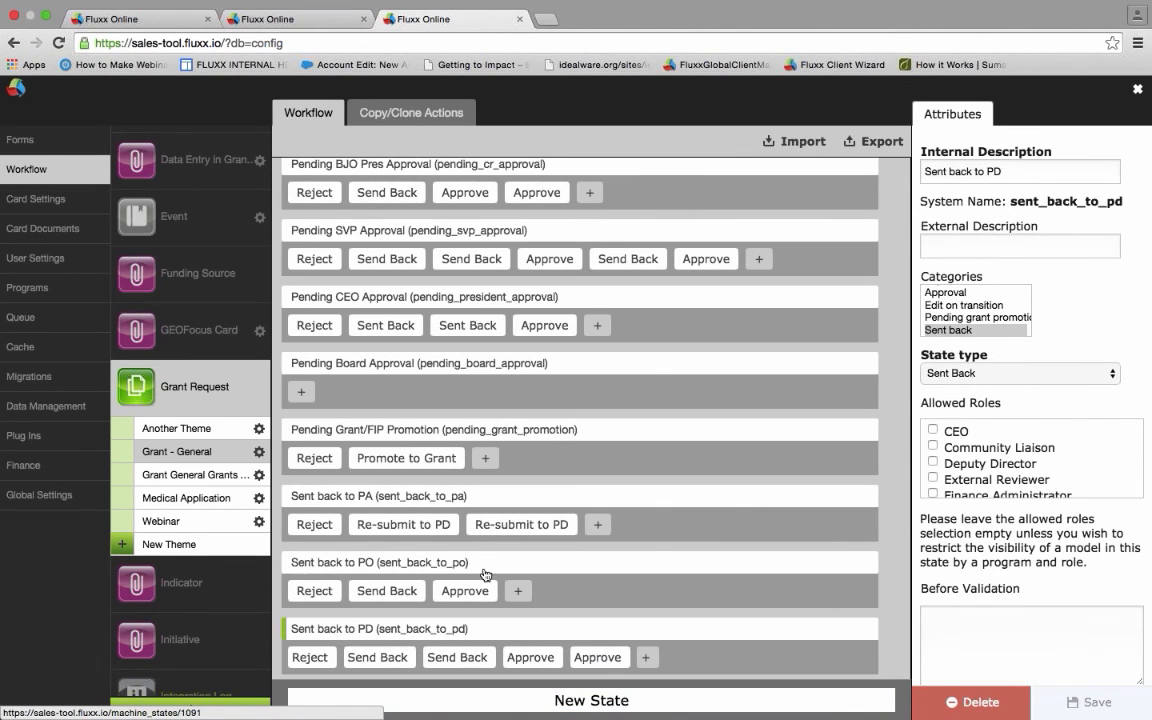
{"action": "left_click", "coordinate": [447, 428]}
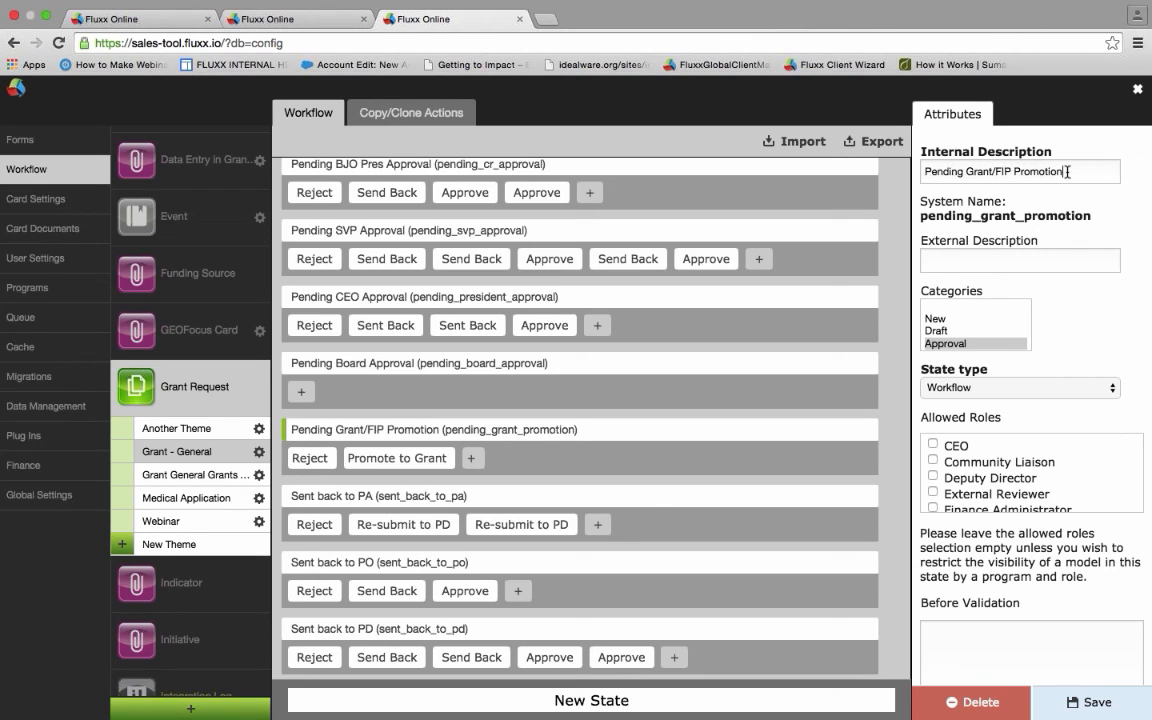
- Replace 'Grant/FIP Promotion' in the Internal Description with 'Authorization'
{"action": "left_click_drag", "start_coordinate": [1067, 172], "coordinate": [967, 172]}
{"action": "type", "text": "Aut"}
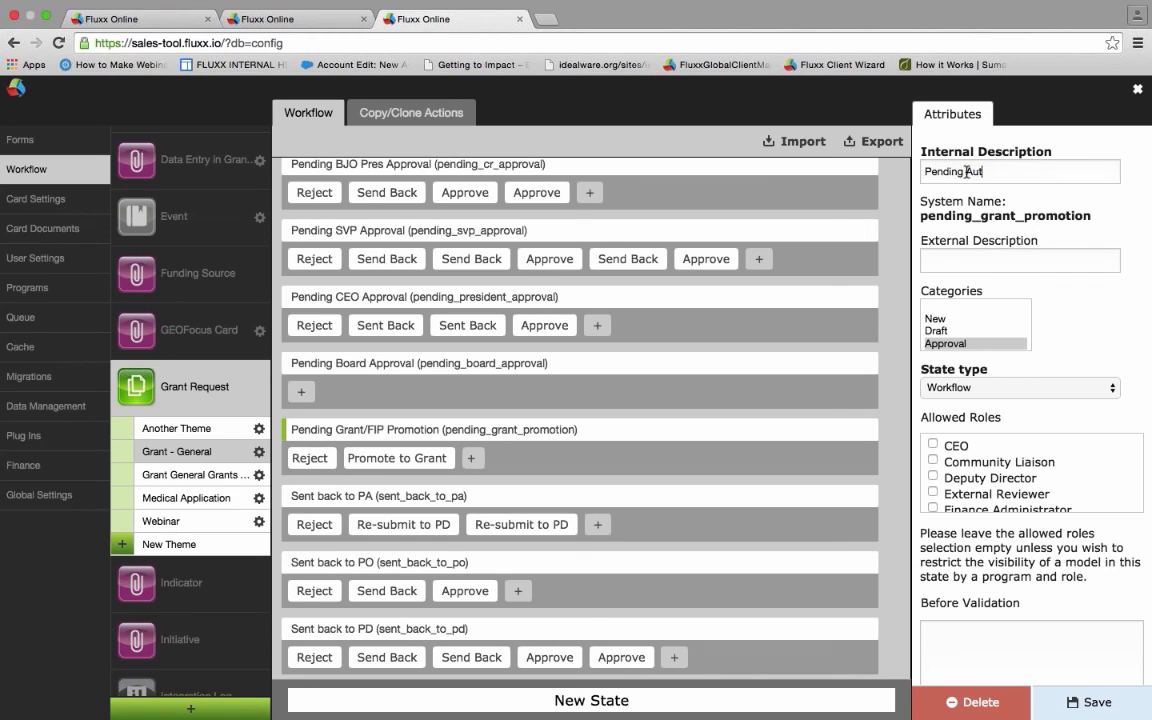
{"action": "type", "text": "horization"}
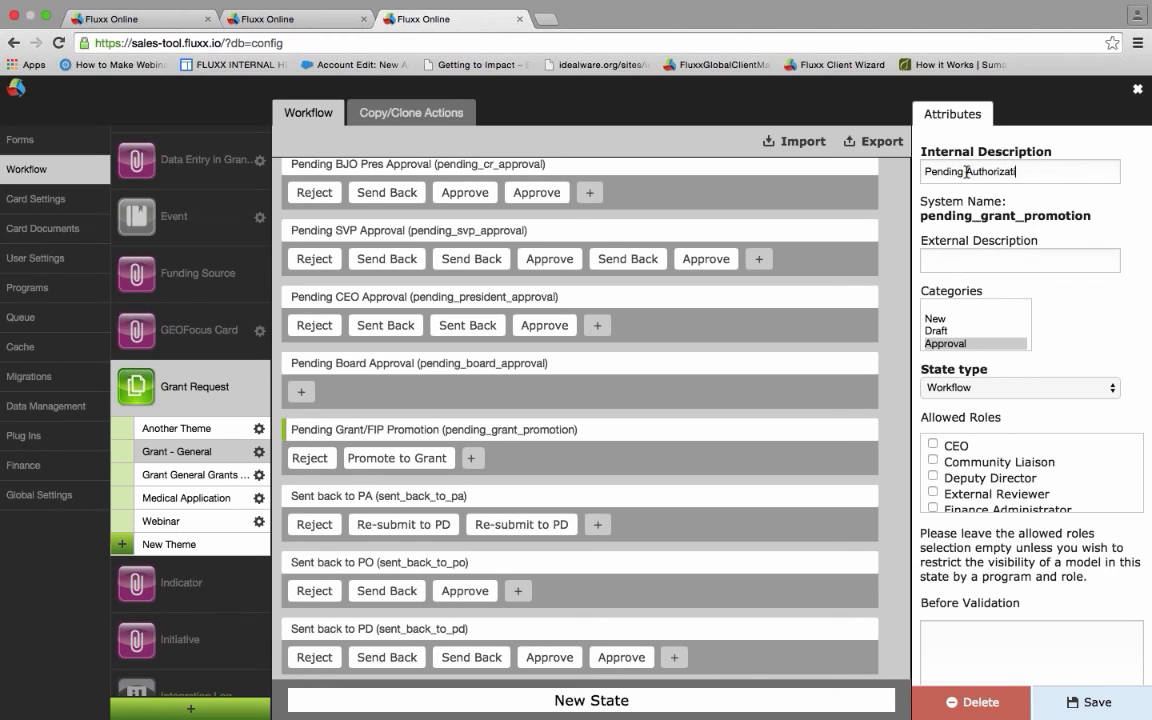